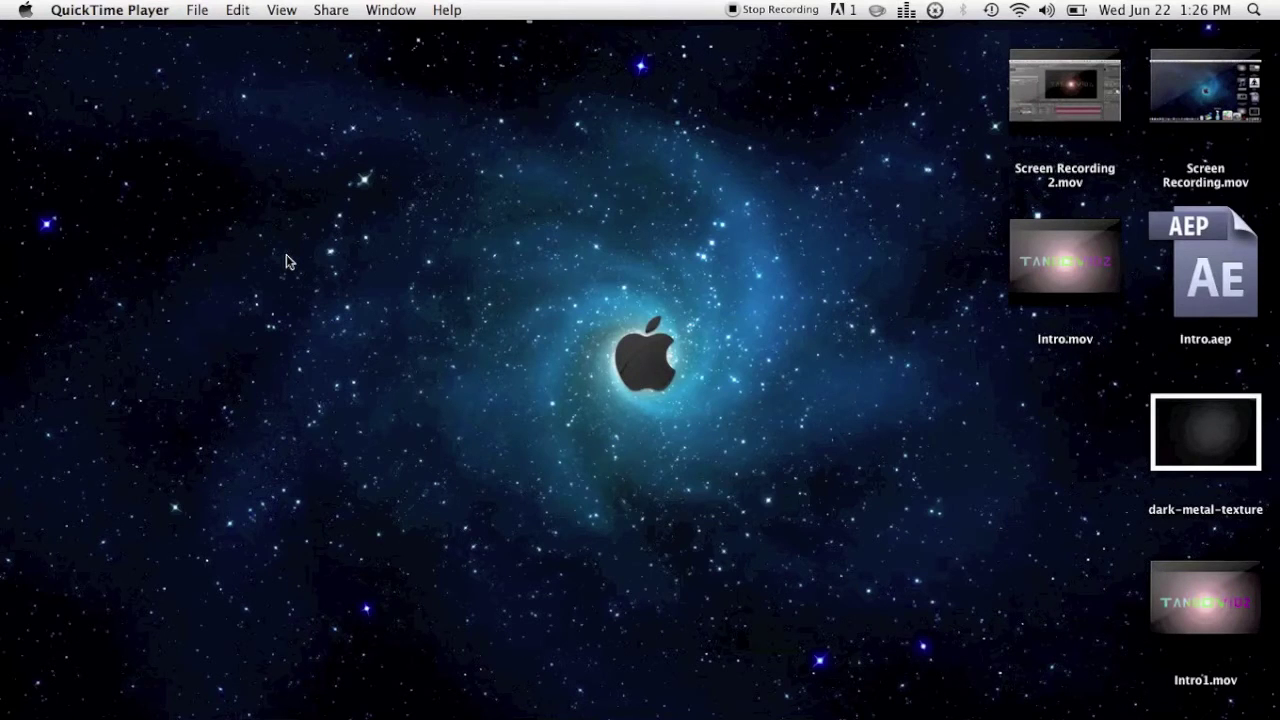
Step: Search the Mac for "after" and launch Adobe After Effects CS5.5
mouse_move(818, 716)
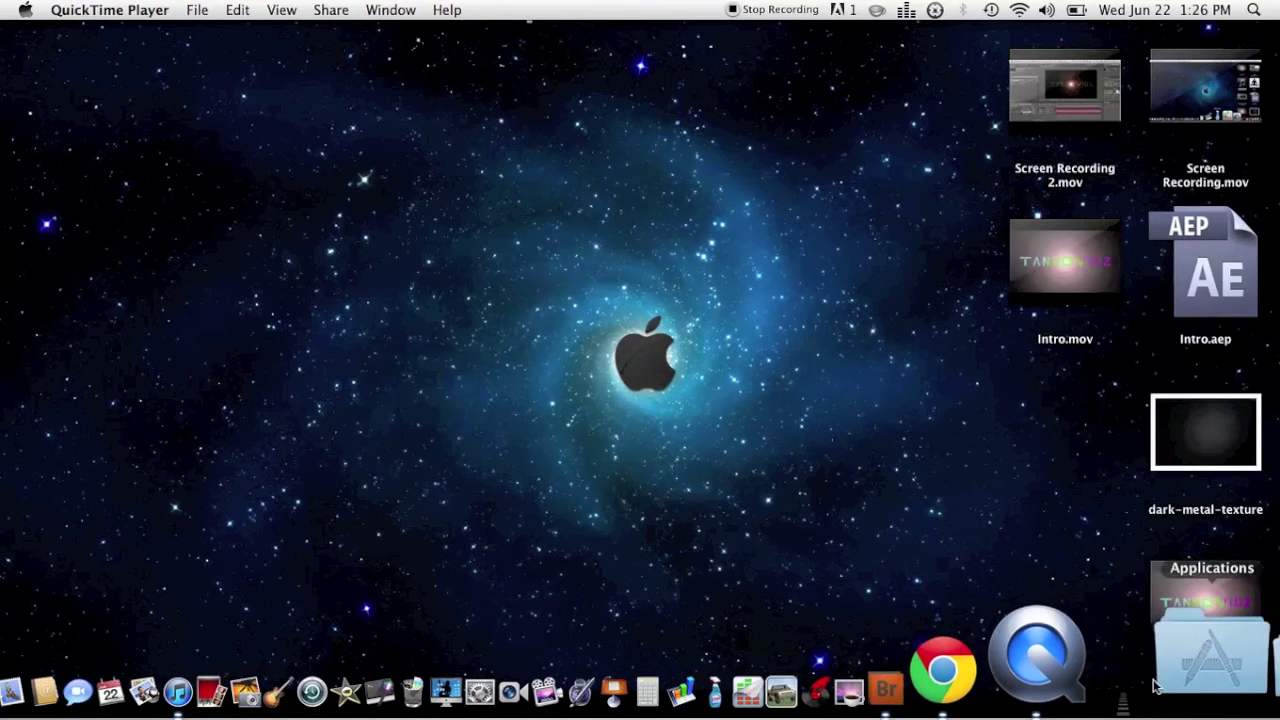
left_click(1251, 12)
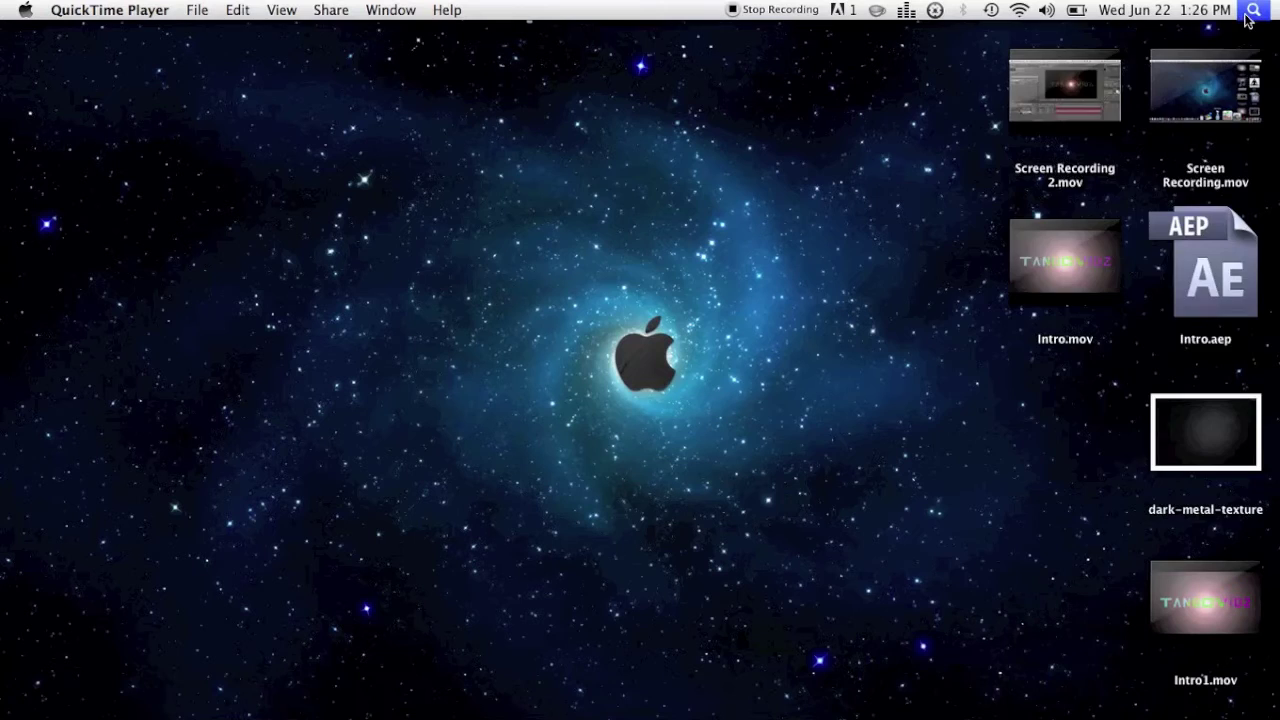
type("q")
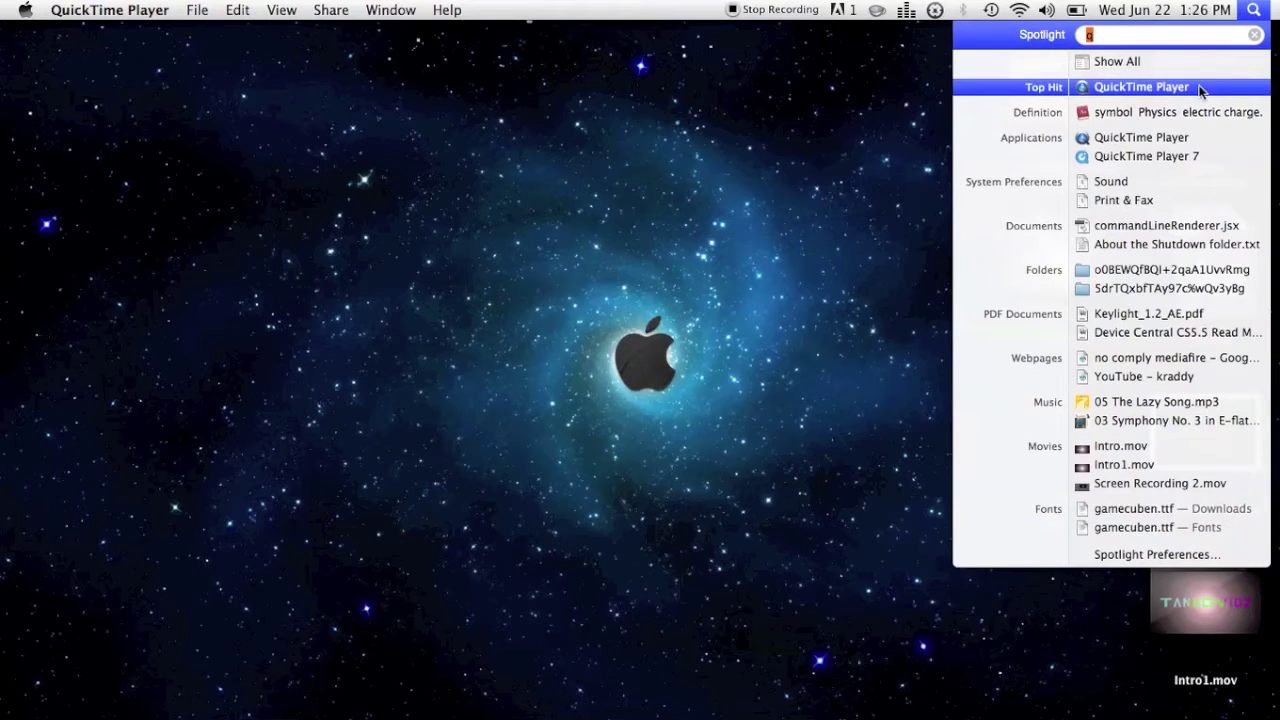
key("BackSpace")
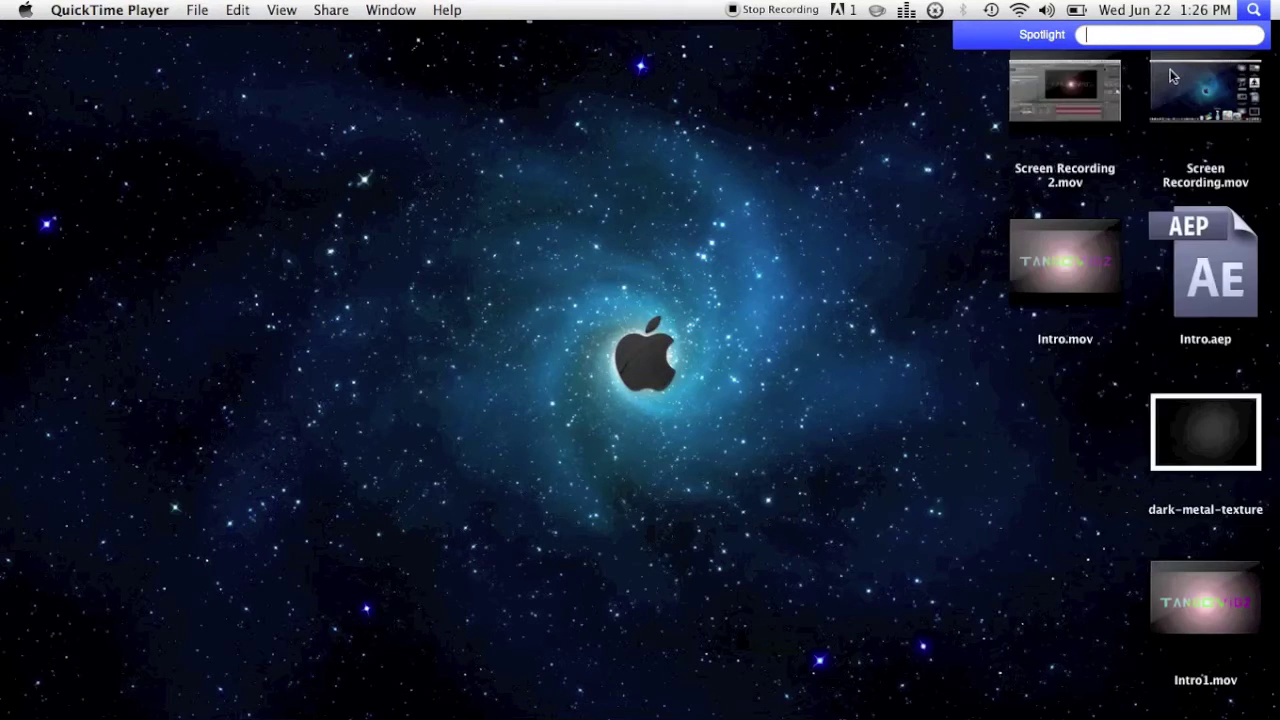
type("after")
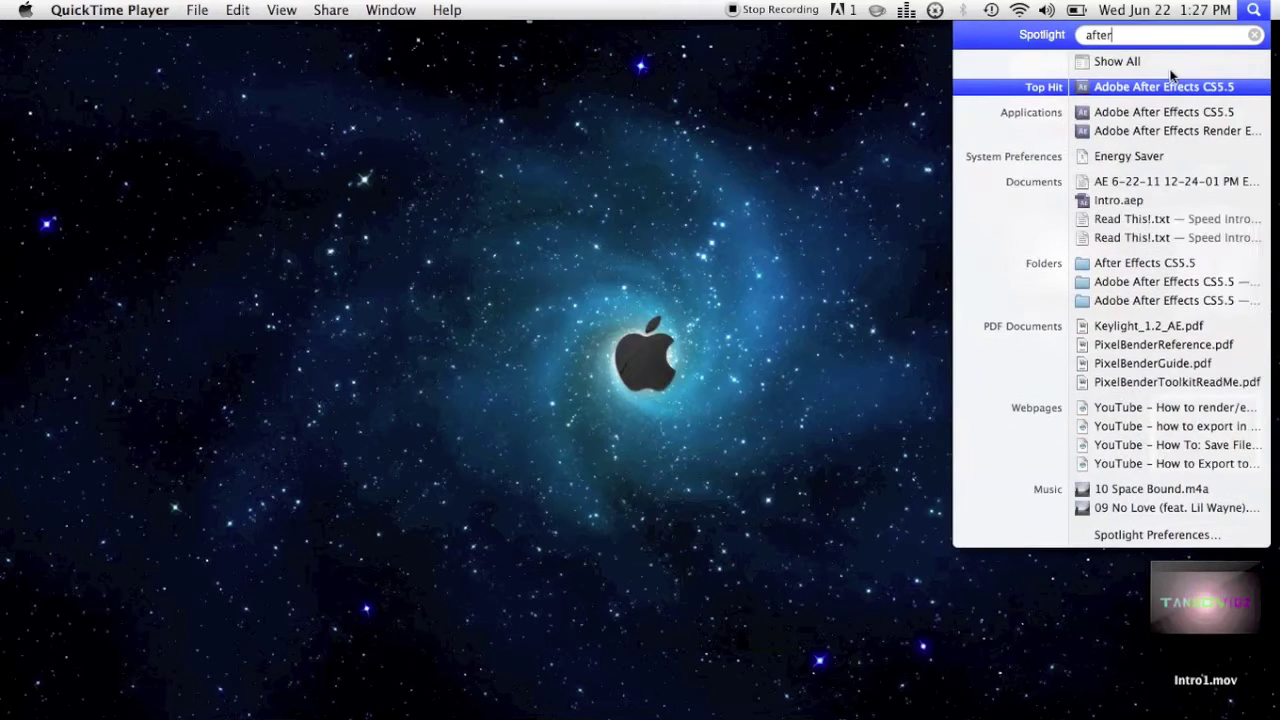
left_click(1170, 90)
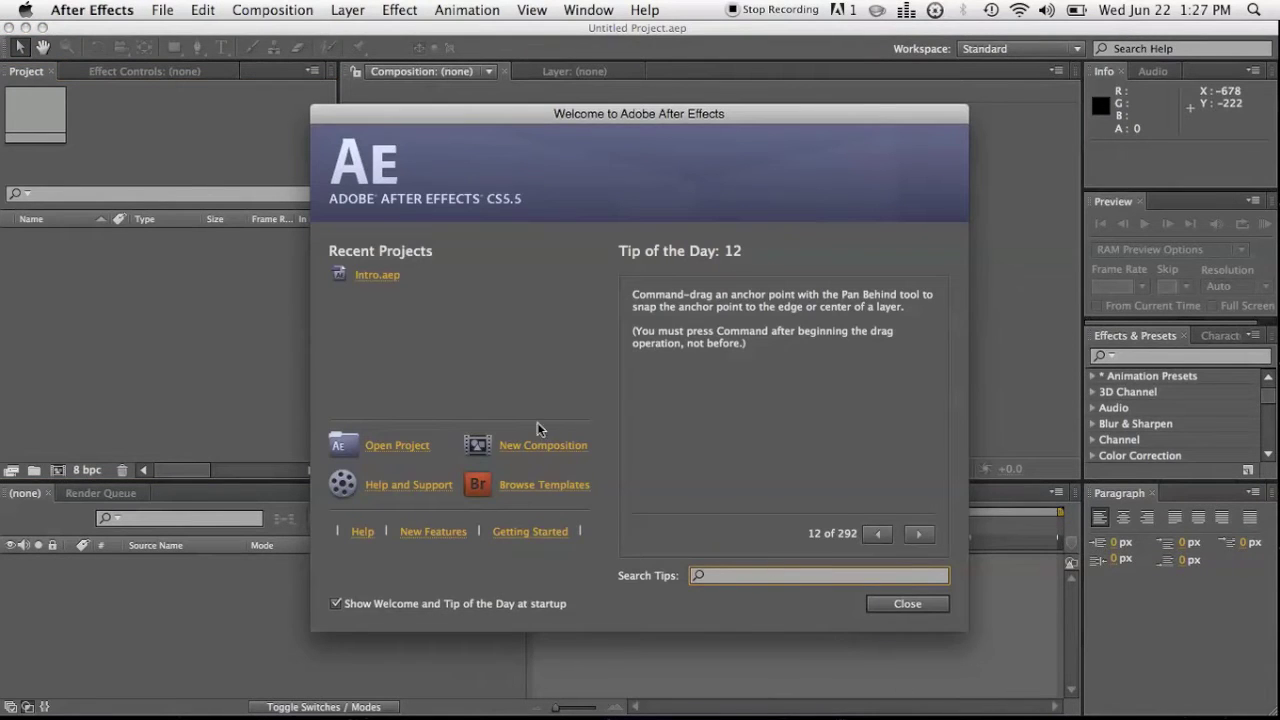
Step: Close the welcome window and continue with the After Effects trial
left_click(897, 608)
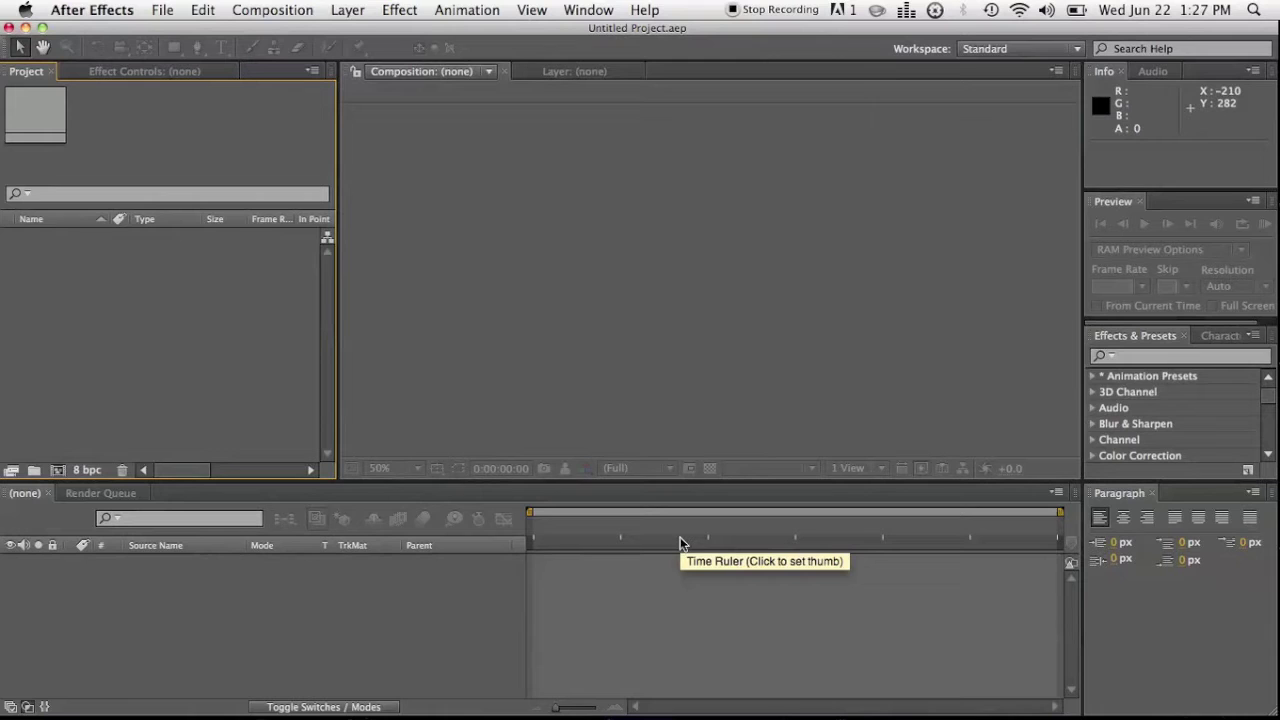
left_click(173, 10)
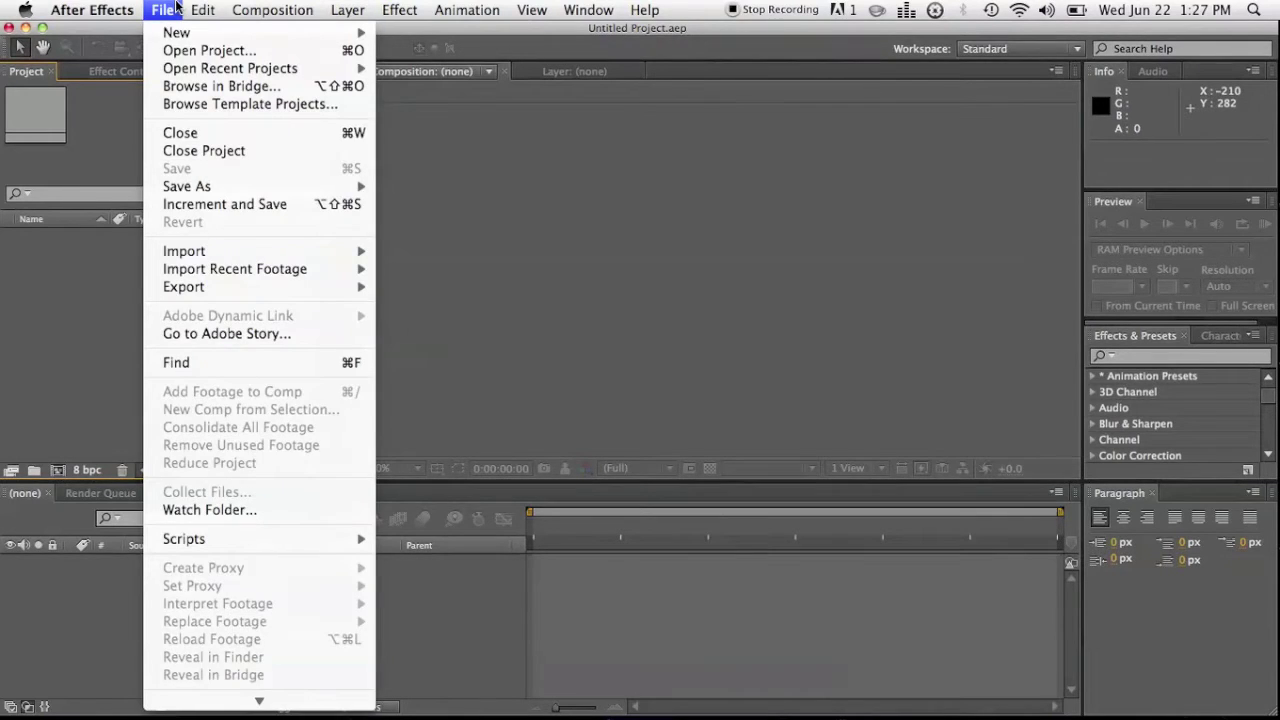
mouse_move(177, 35)
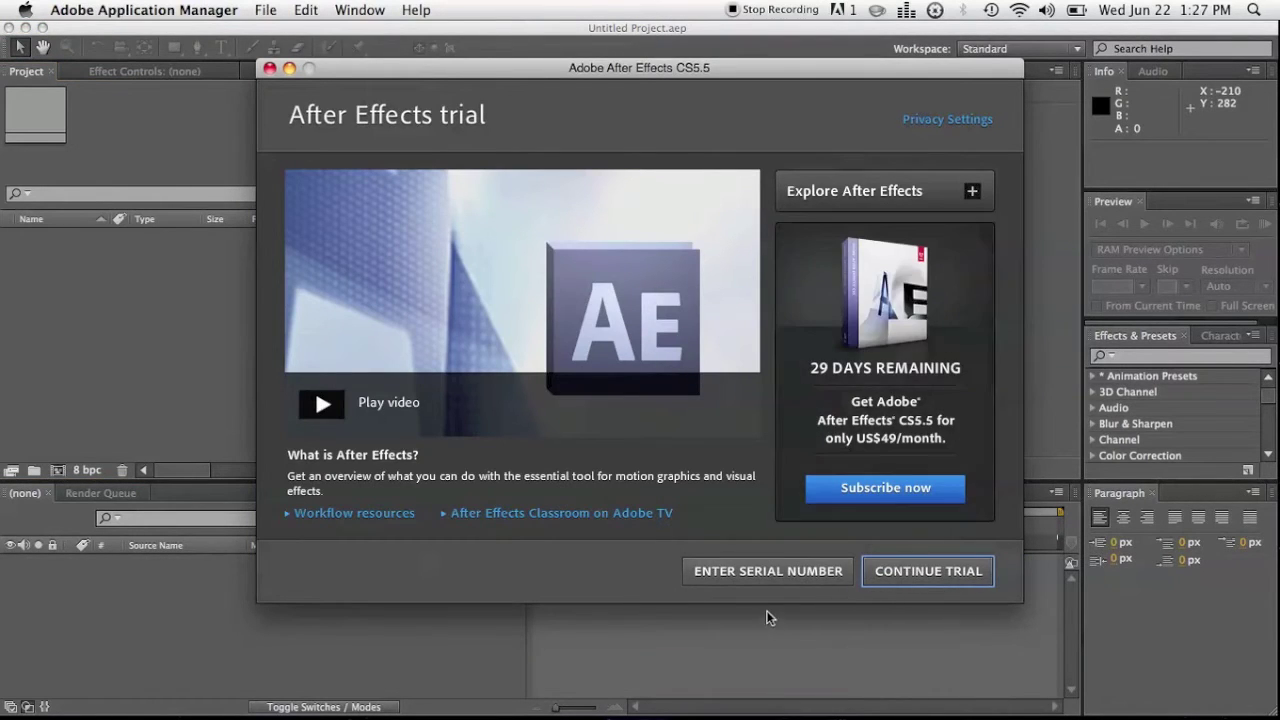
left_click(892, 570)
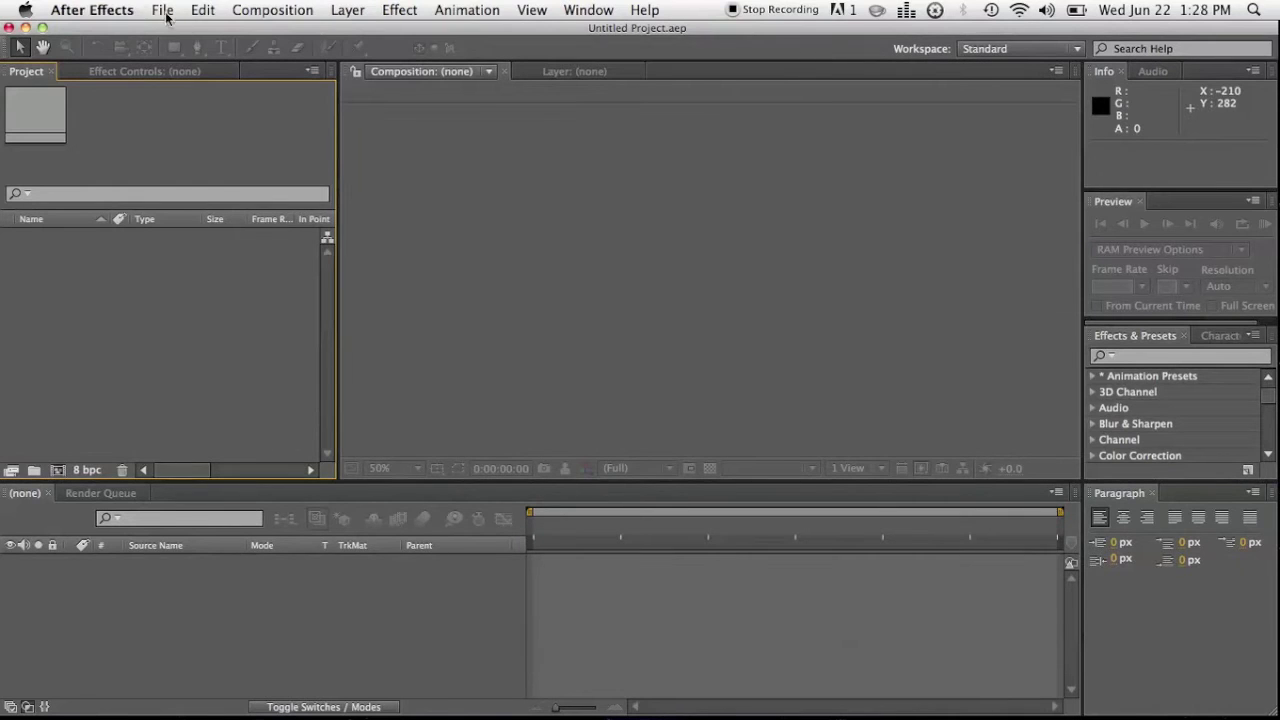
Step: Create a new composition named Intro with the HDV/HDTV 720 25 preset and a duration of 0:00:05:00
left_click(162, 10)
key("Escape")
left_click(276, 10)
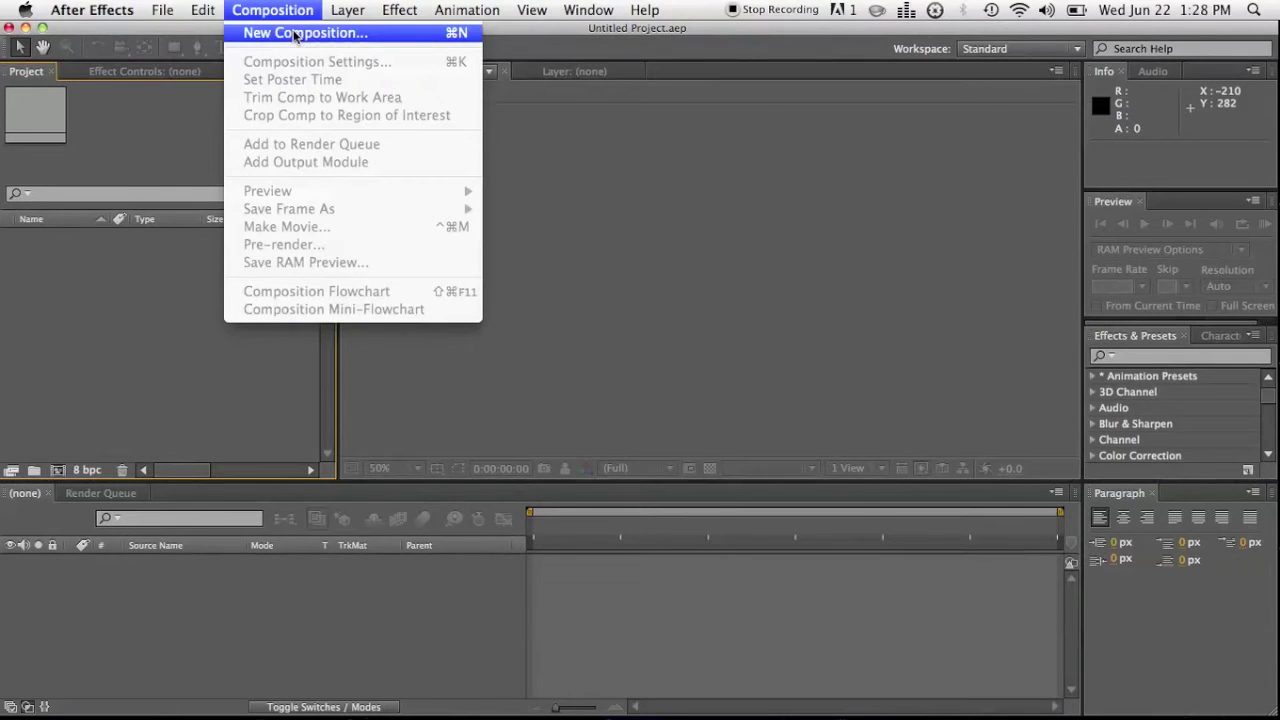
left_click(286, 27)
key("BackSpace")
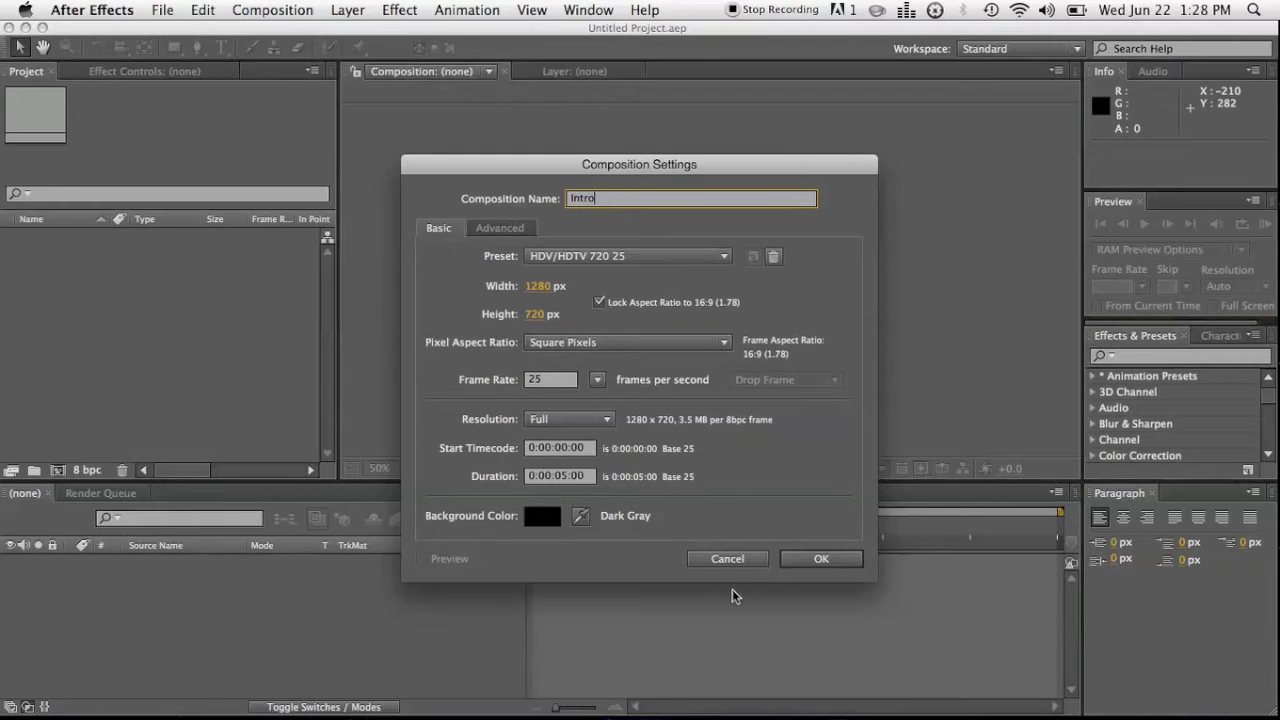
left_click(847, 562)
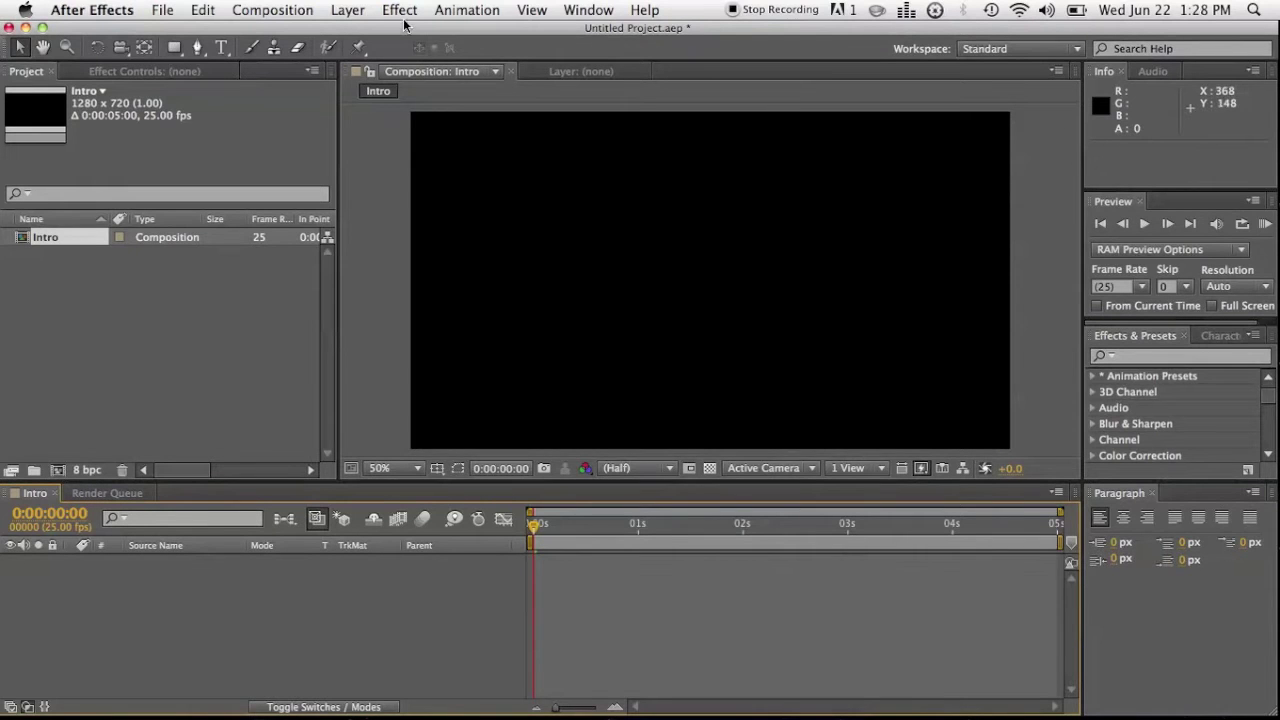
Step: Add a black 1280 x 720 px solid layer named Black to the Intro composition
left_click(347, 12)
mouse_move(383, 36)
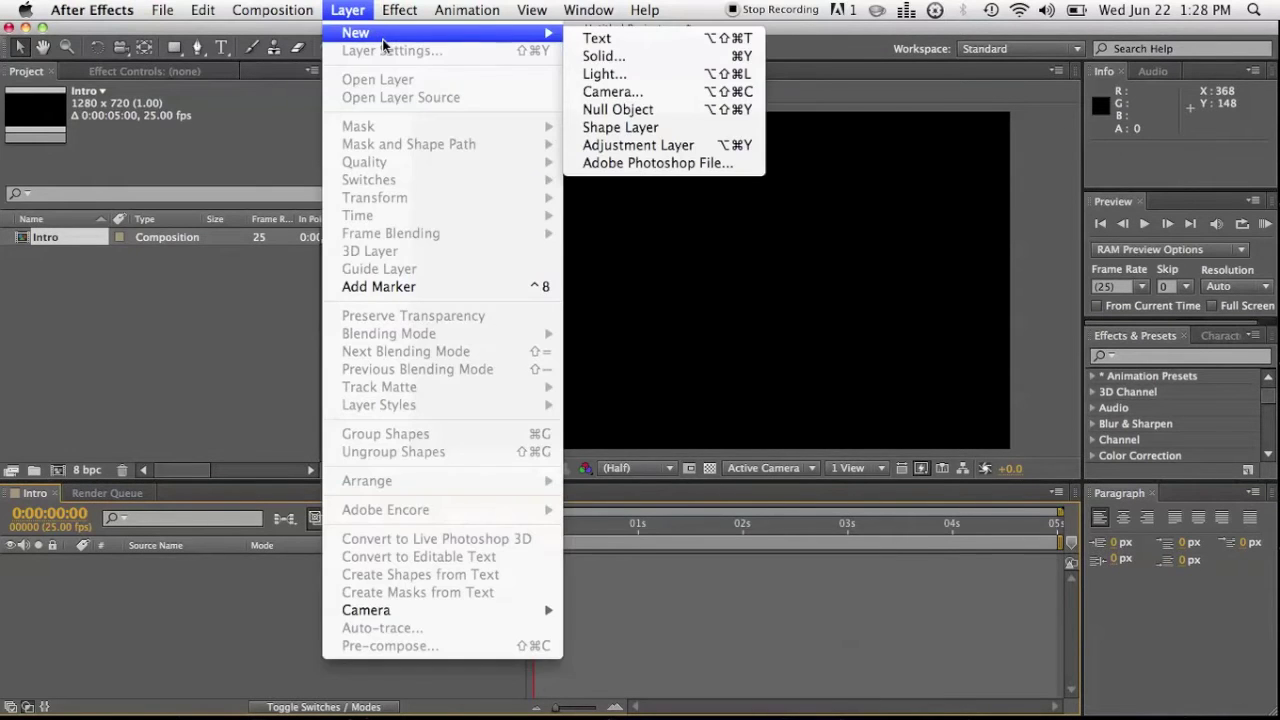
left_click(600, 57)
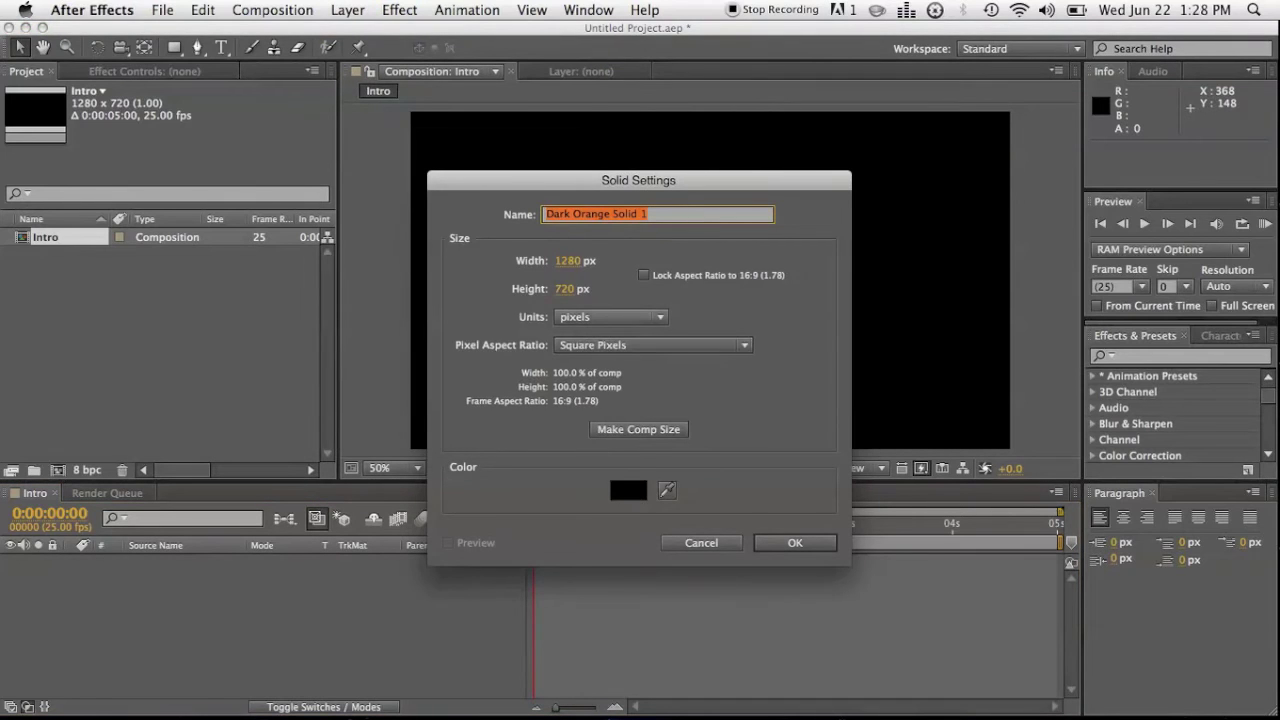
key("BackSpace")
type("Black")
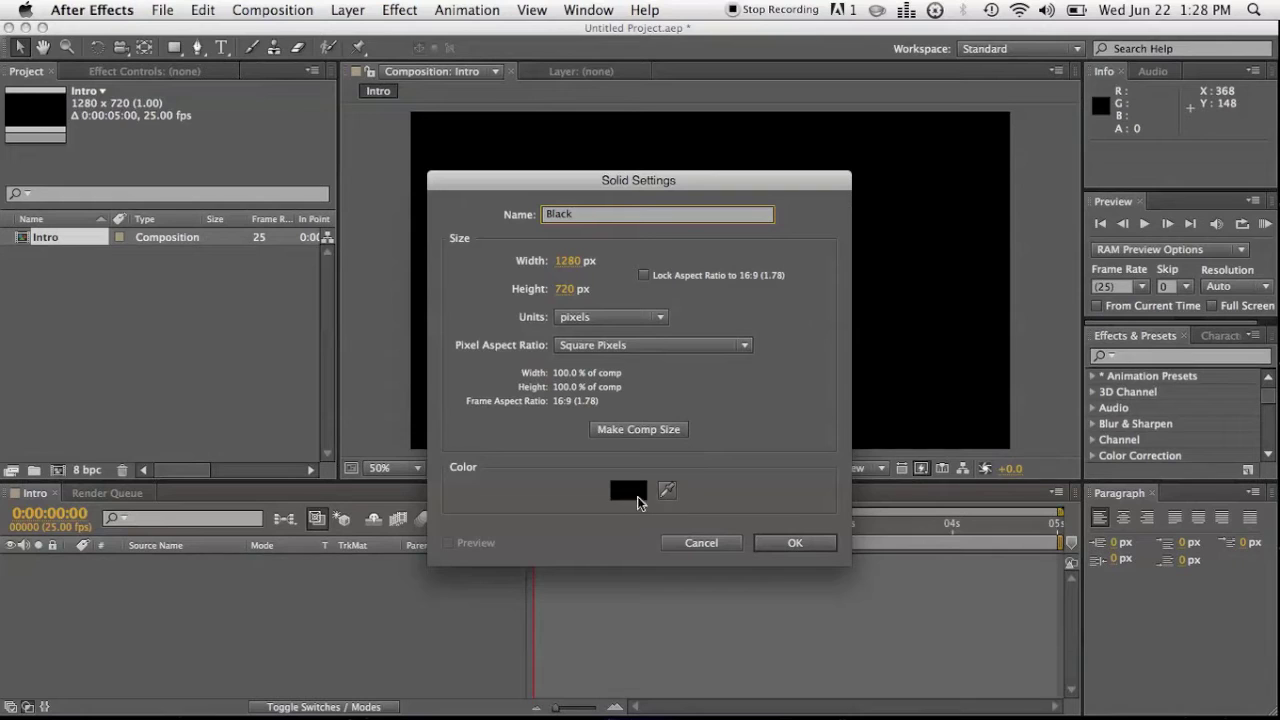
left_click(797, 545)
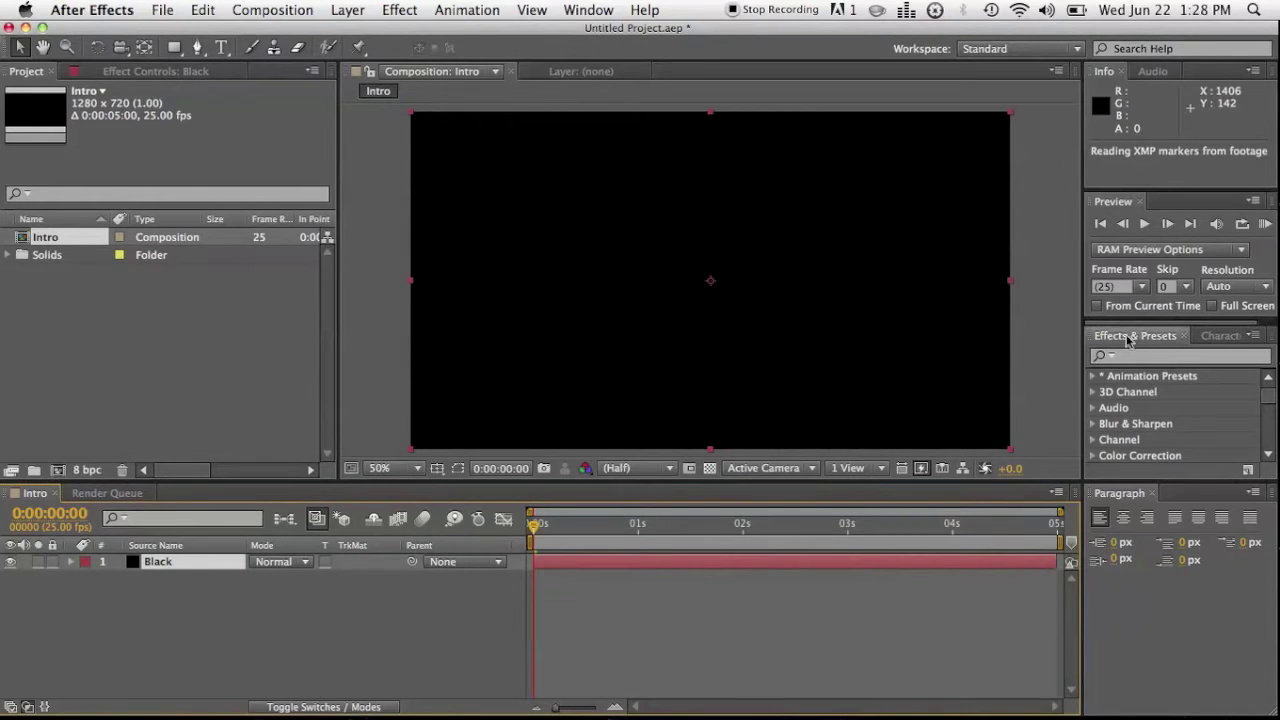
Step: Apply the Lens Flare effect to the Black solid and place its flare center mid-frame at 640, 360
left_click(1166, 358)
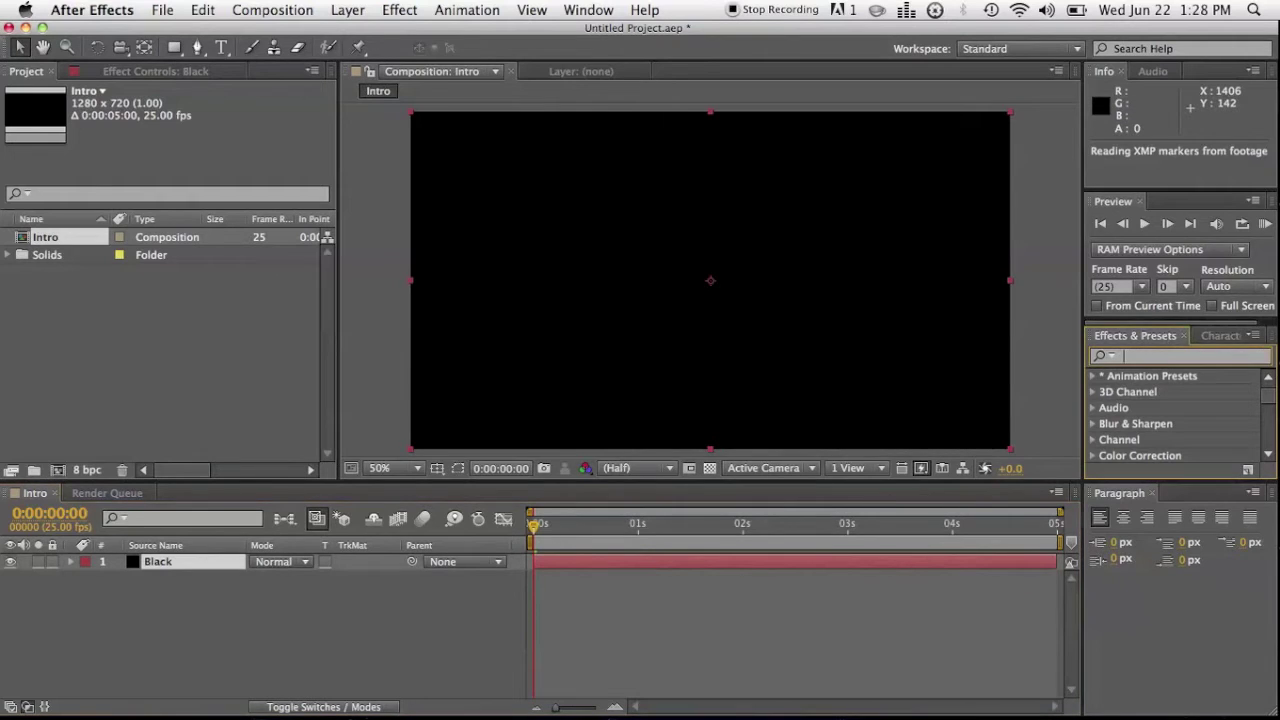
type("Lens")
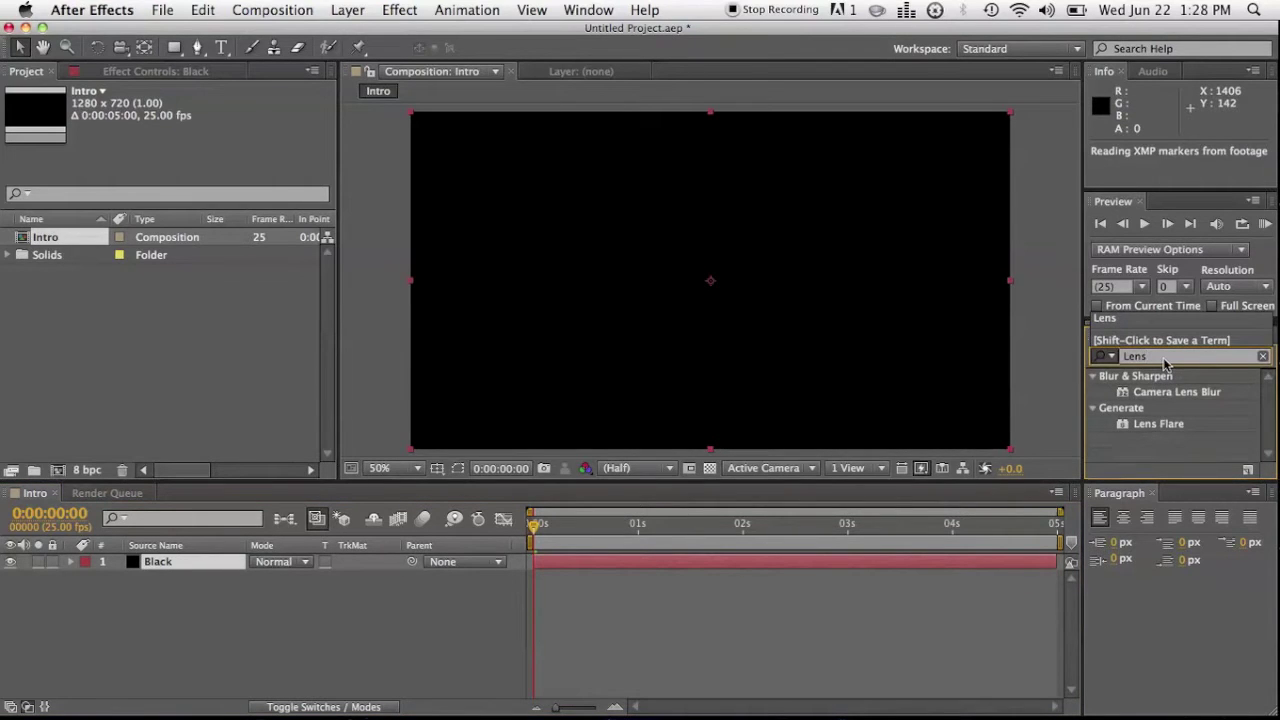
left_click_drag(1163, 428, 723, 289)
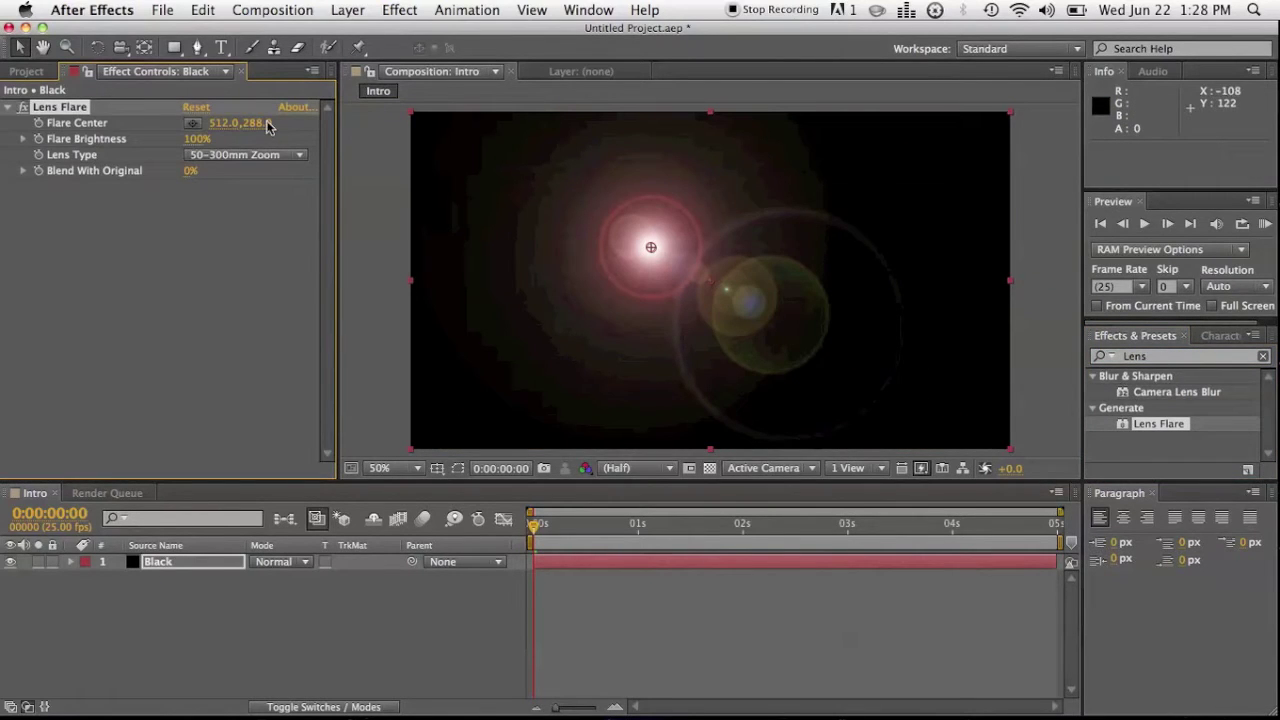
left_click(192, 122)
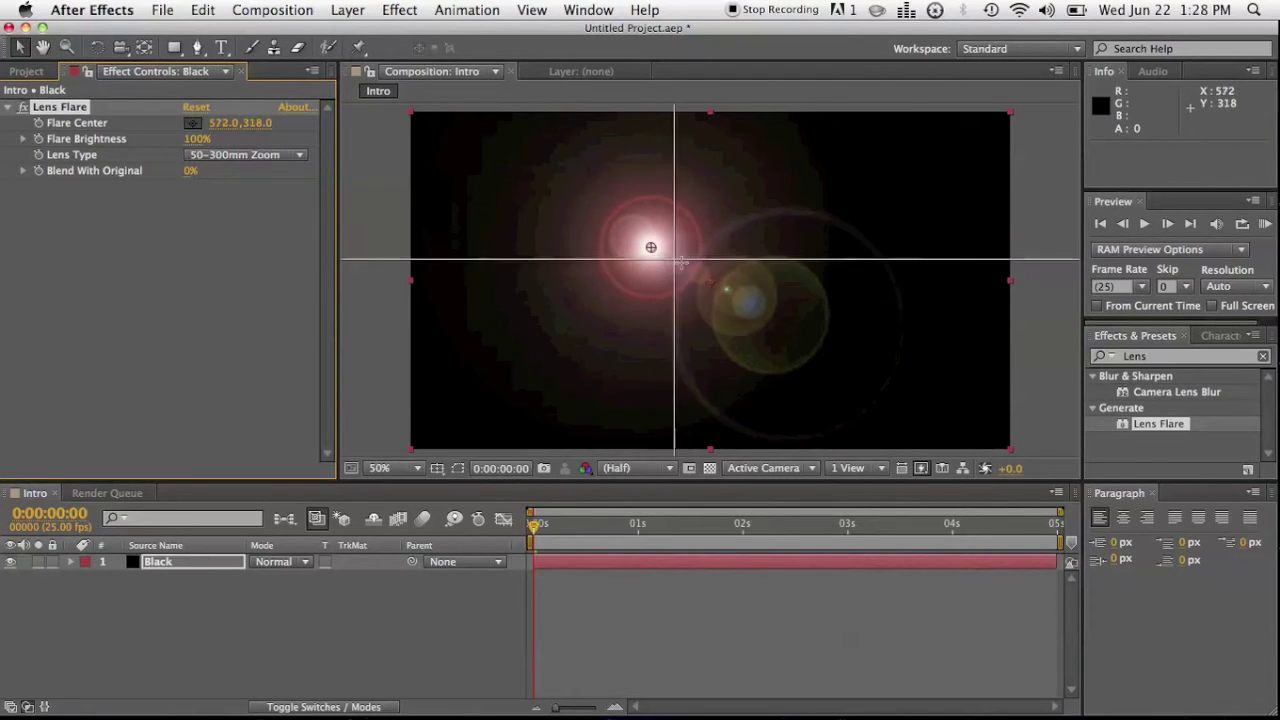
left_click(710, 280)
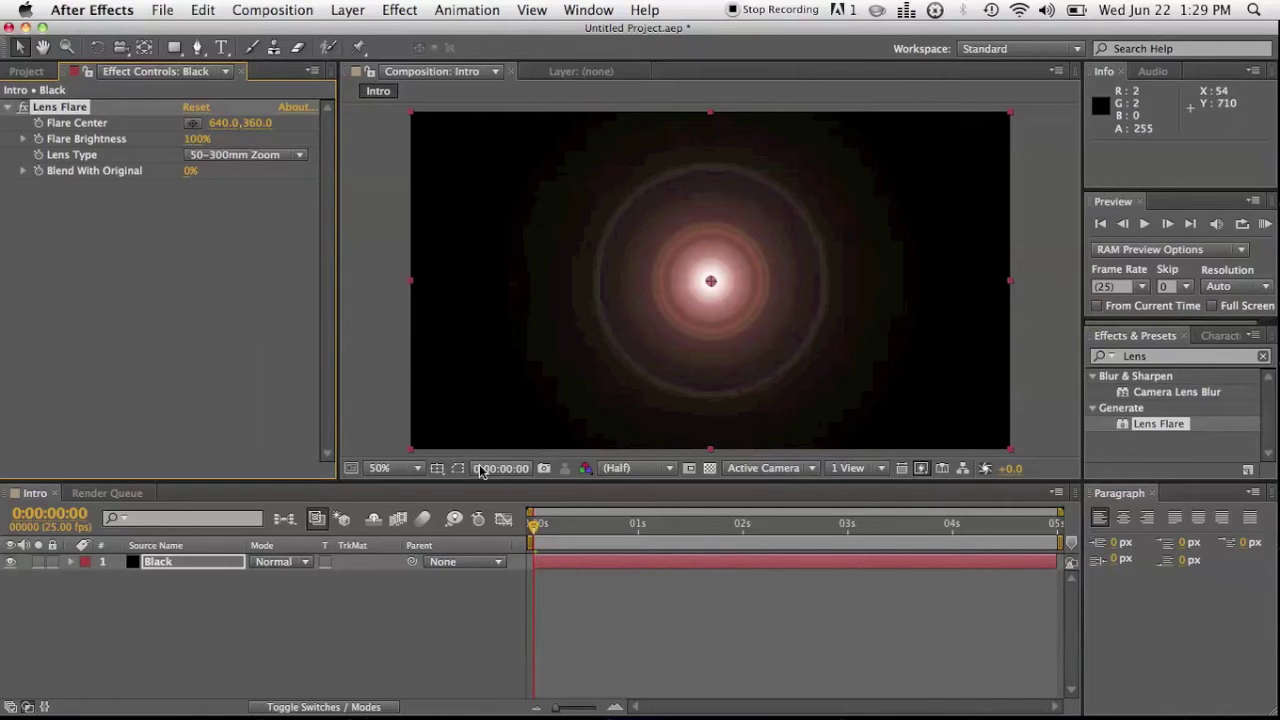
Step: Add the title text "TandCVidz" across the lens flare and move it to about 124, 426
left_click(225, 48)
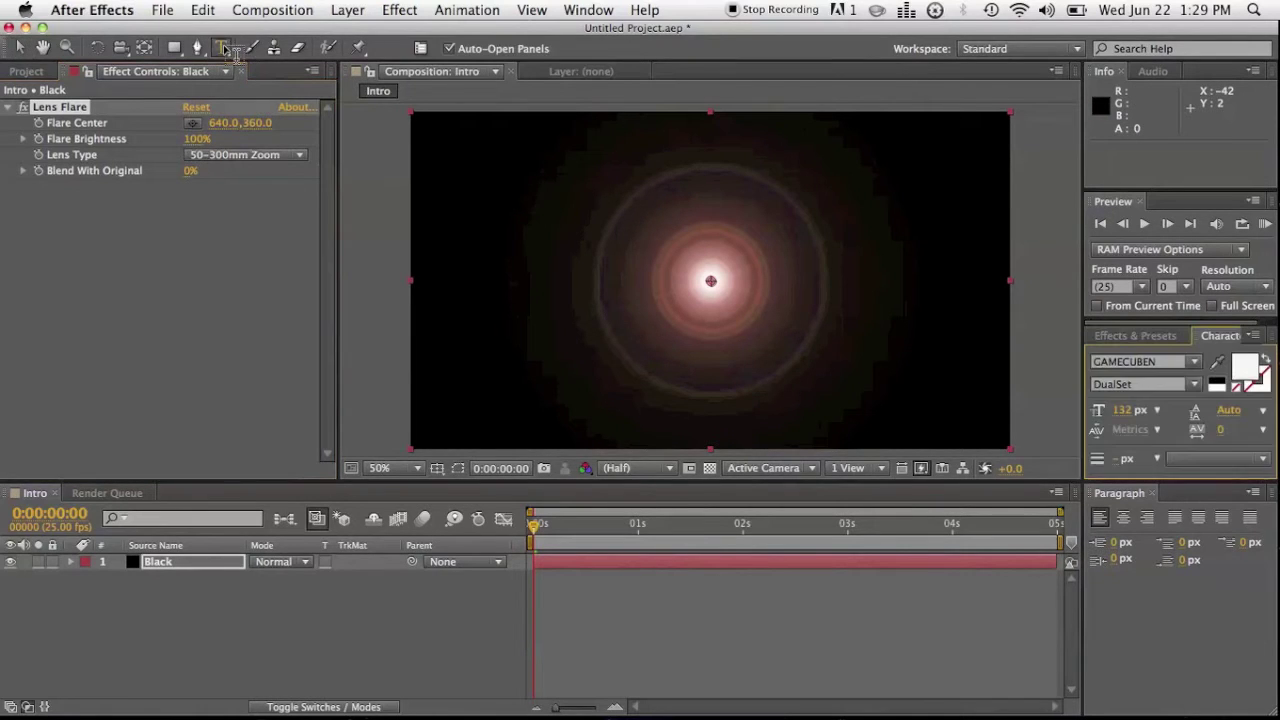
left_click(511, 288)
type("T")
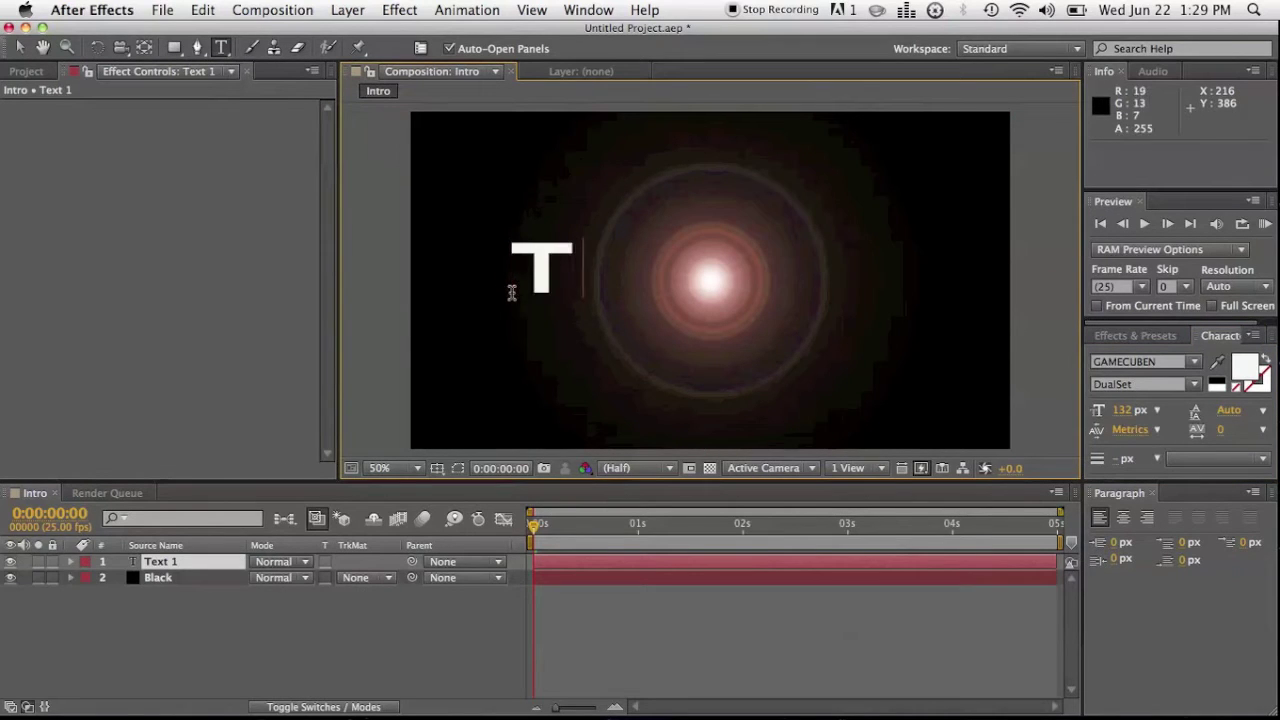
type("ANDCVidz")
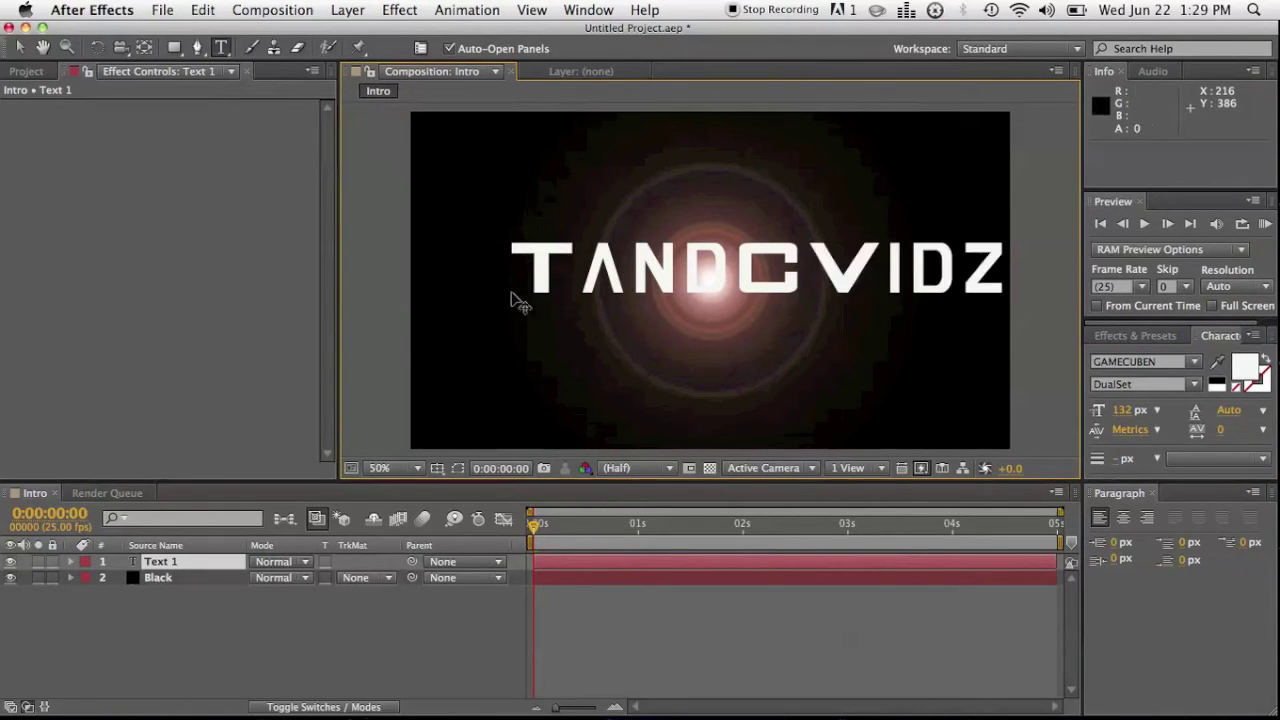
key("KP_Enter")
left_click_drag(658, 430, 629, 446)
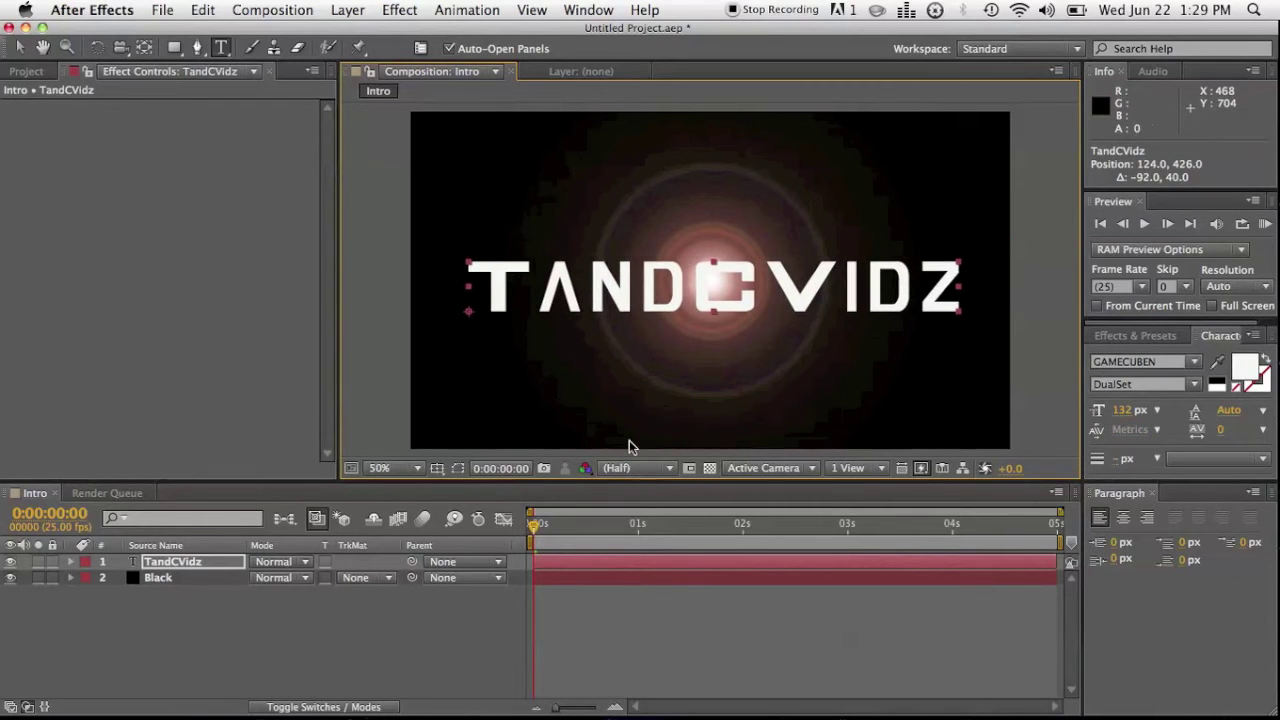
Step: Center the title text at about 120, 410 against temporarily shown Title/Action Safe guides
left_click(437, 470)
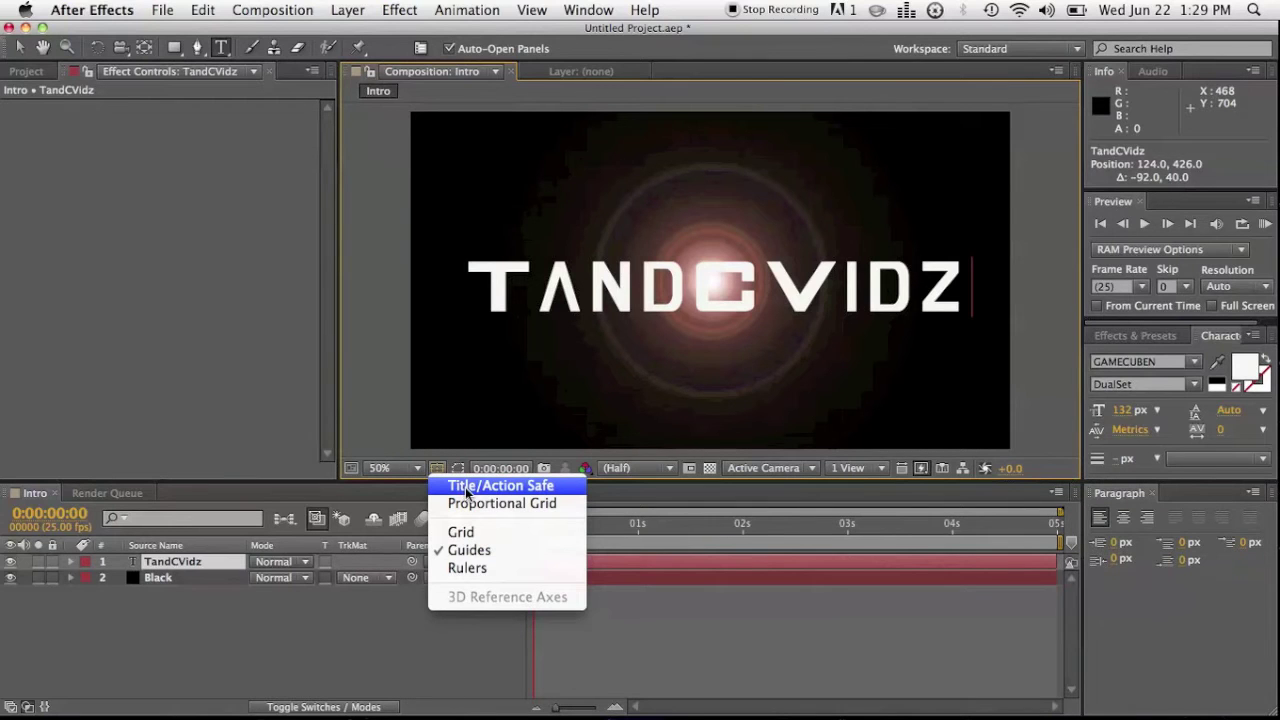
left_click(466, 488)
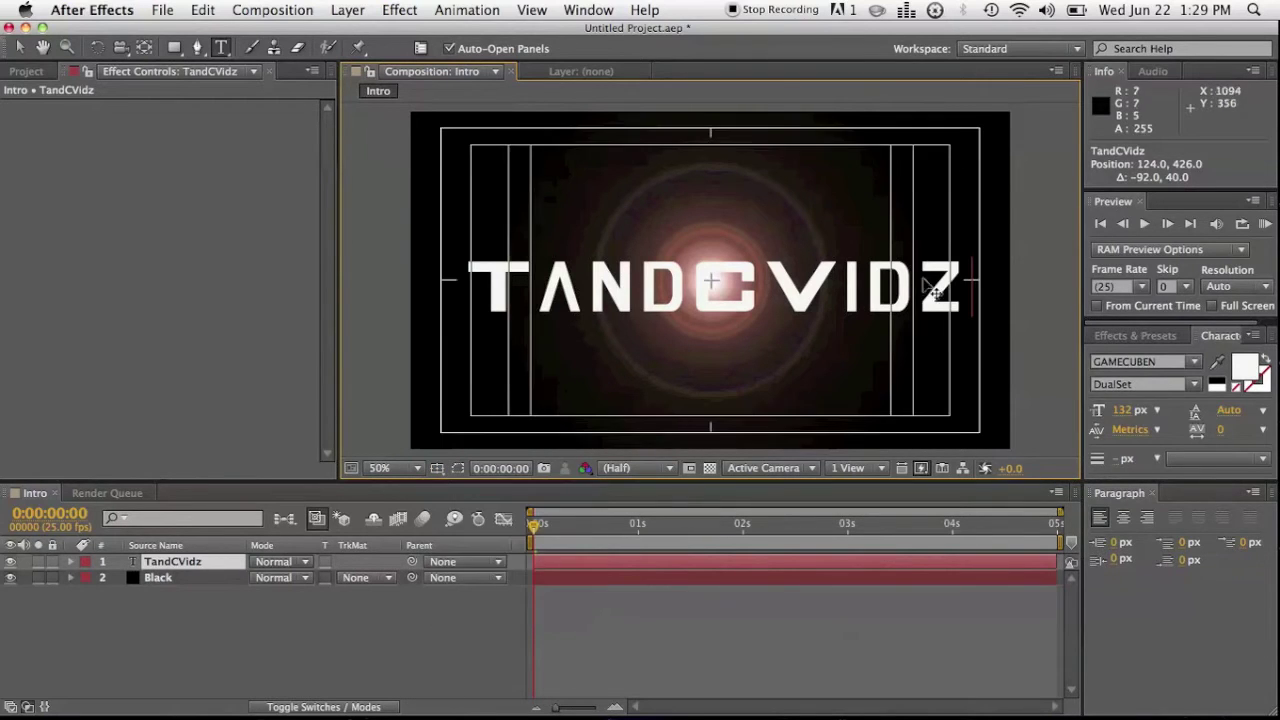
key("Up")
key("Up")
left_click_drag(724, 369, 721, 366)
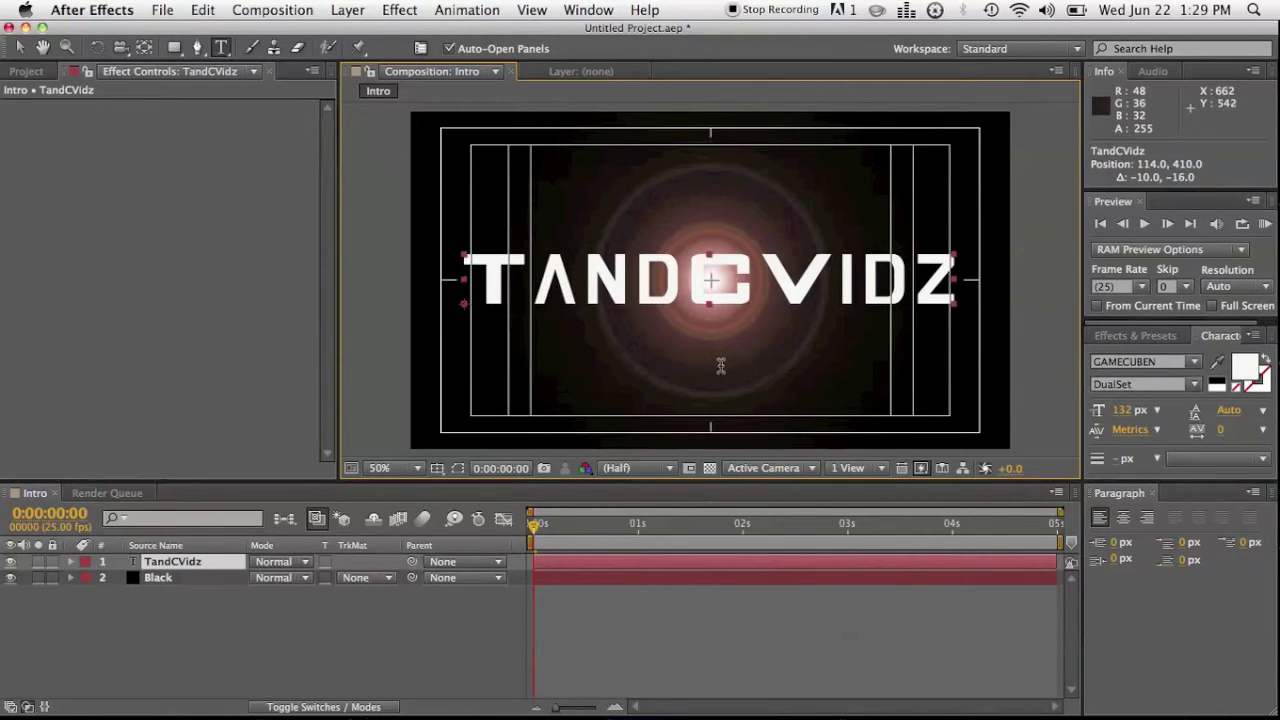
left_click(966, 283)
left_click_drag(716, 375, 722, 380)
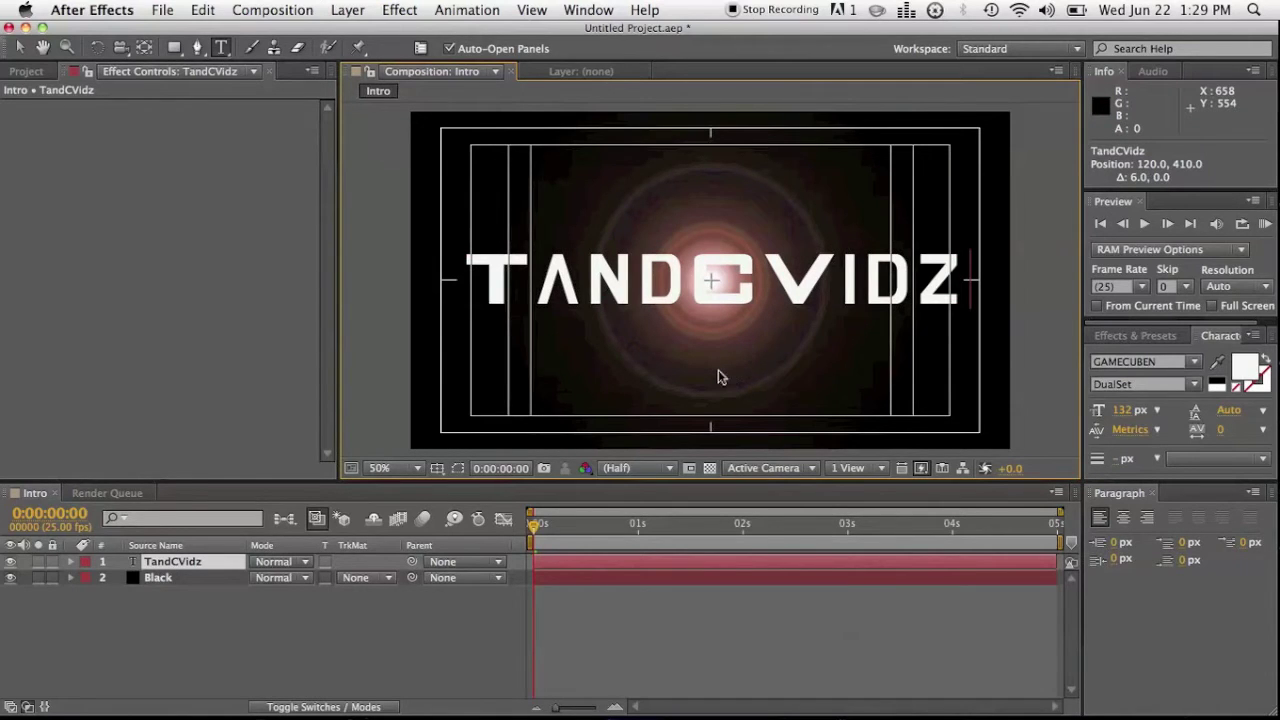
left_click(458, 468)
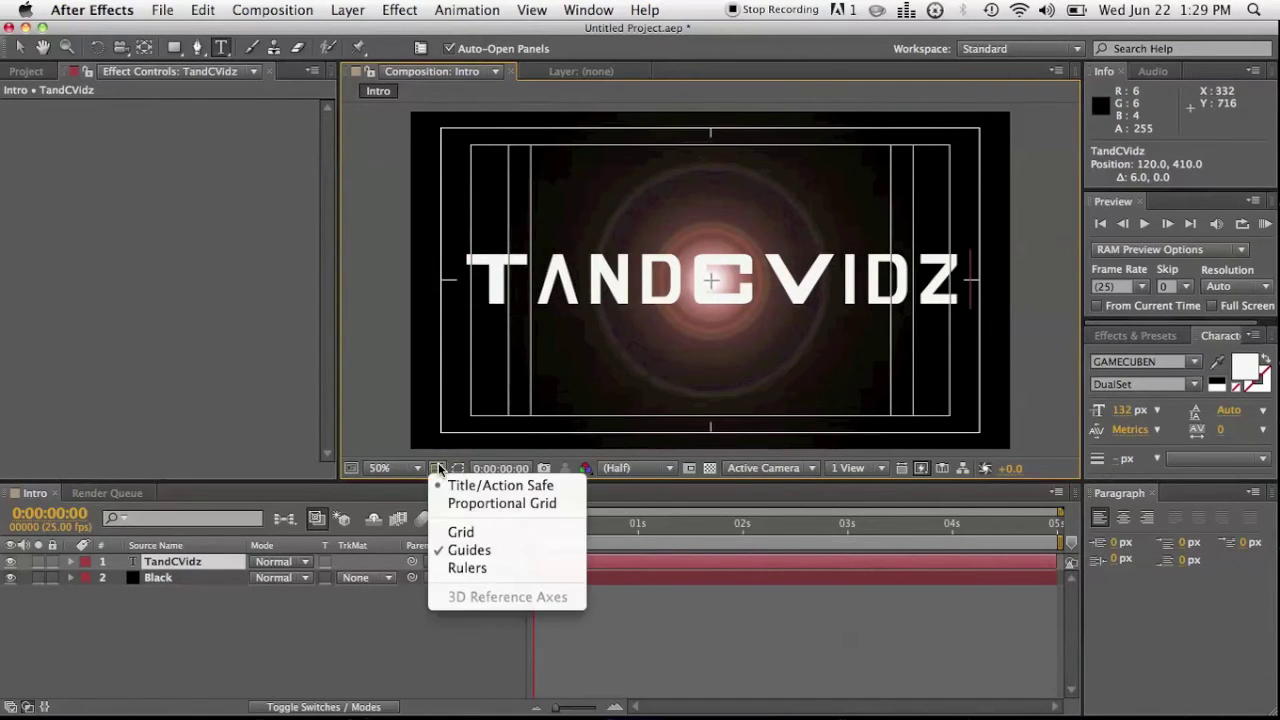
left_click(470, 486)
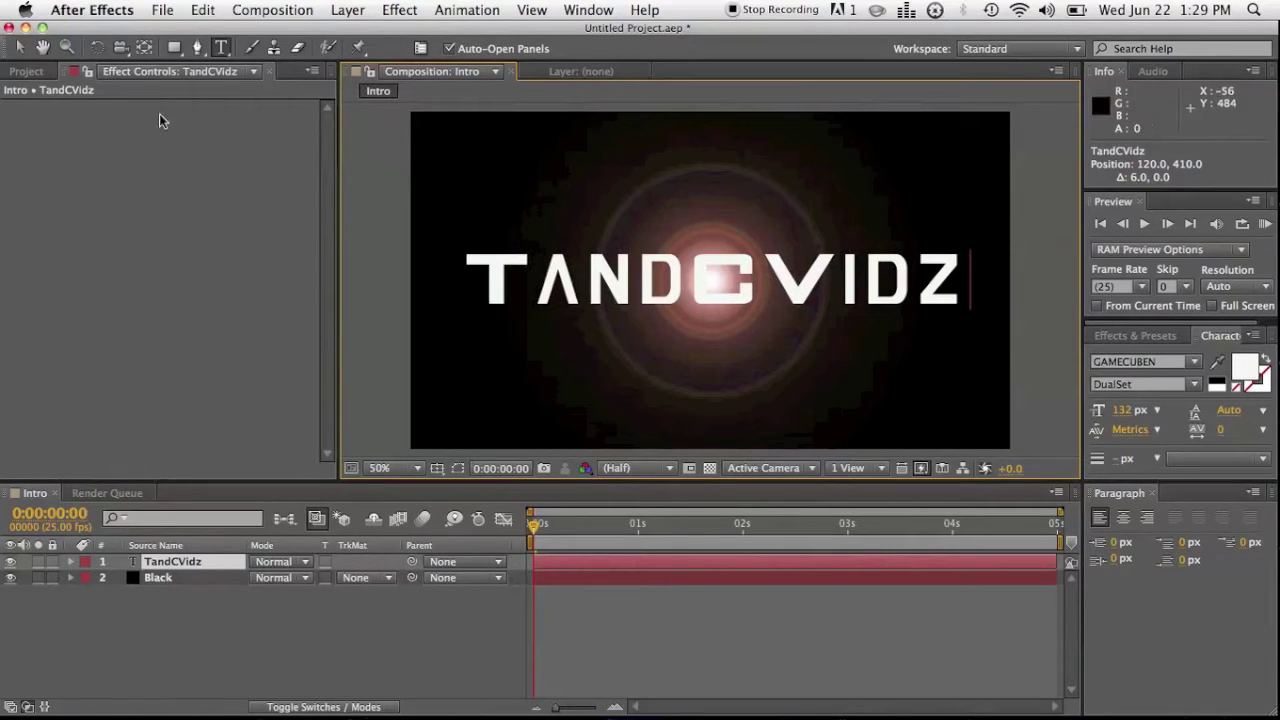
Step: Import dark-metal-texture as footage and add it to the Intro composition above the title layer
left_click(163, 14)
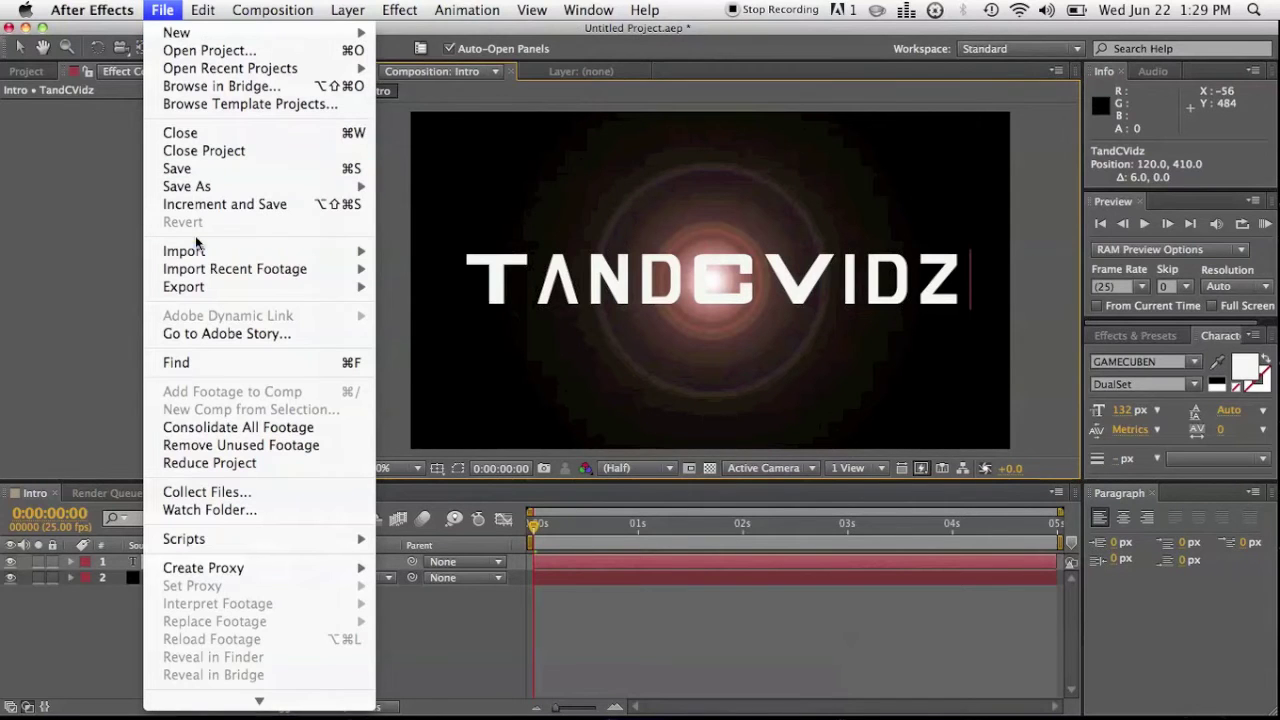
mouse_move(265, 256)
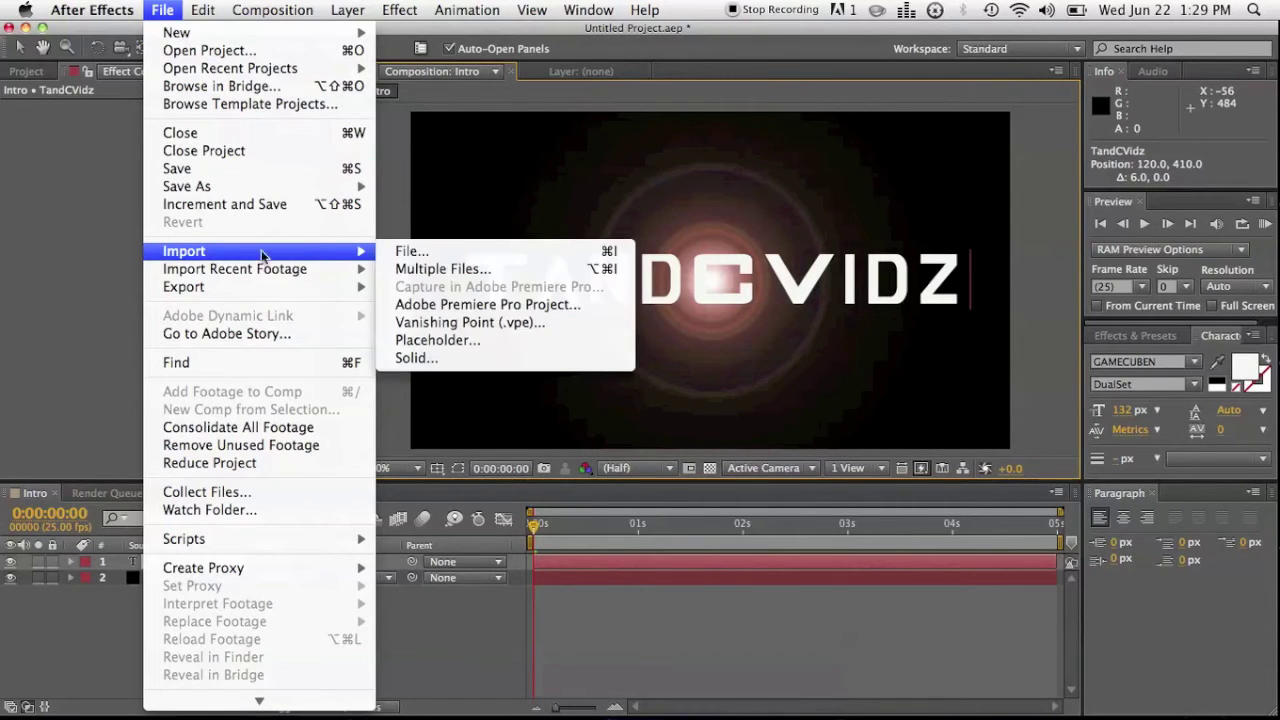
left_click(406, 250)
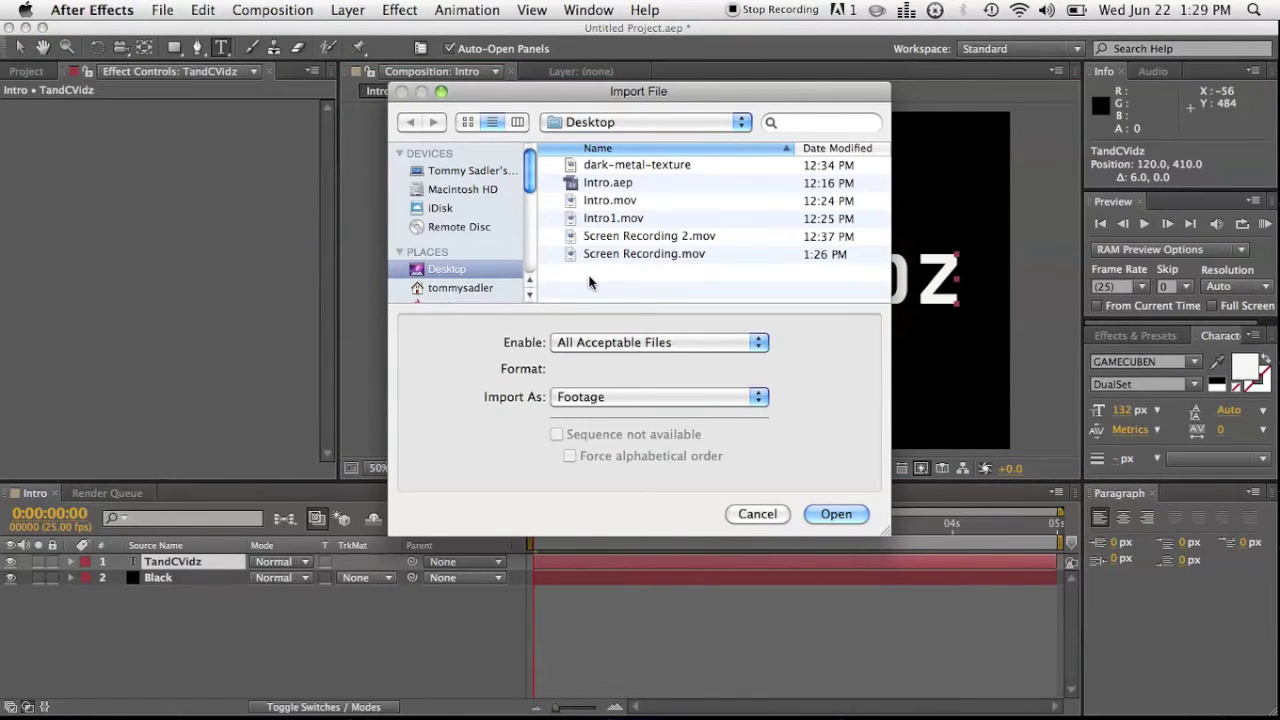
left_click(658, 164)
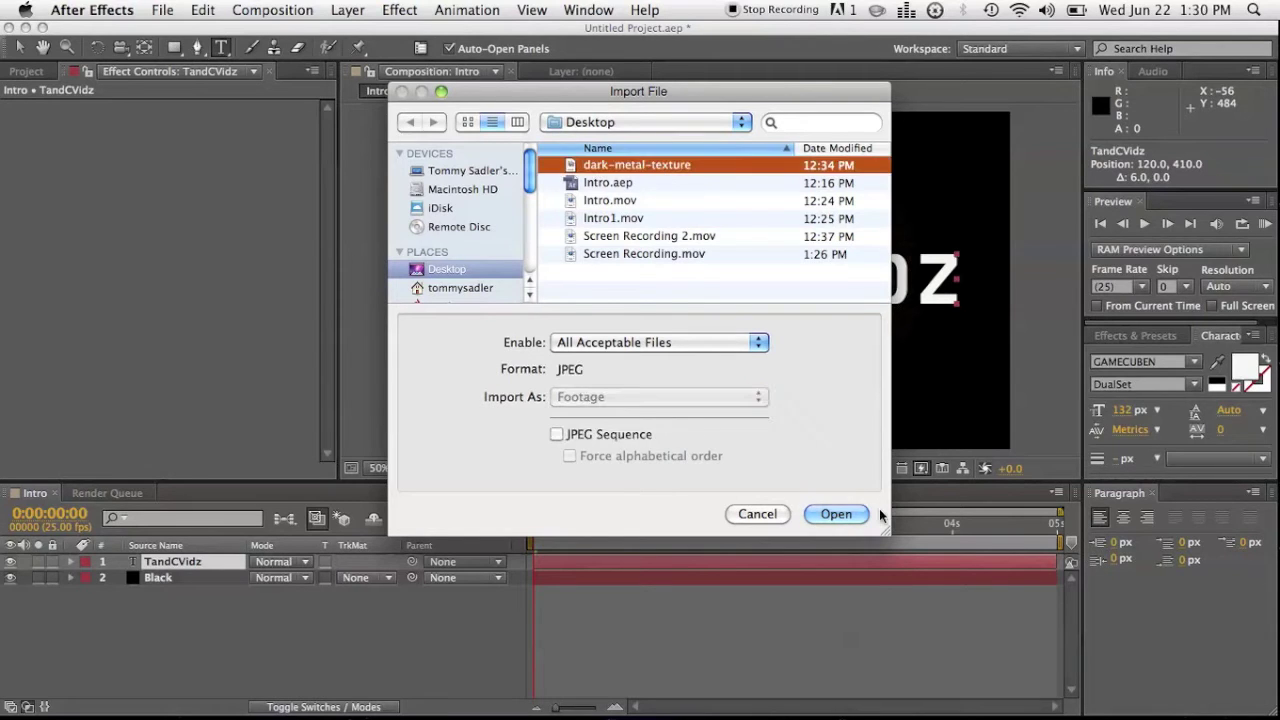
left_click(836, 514)
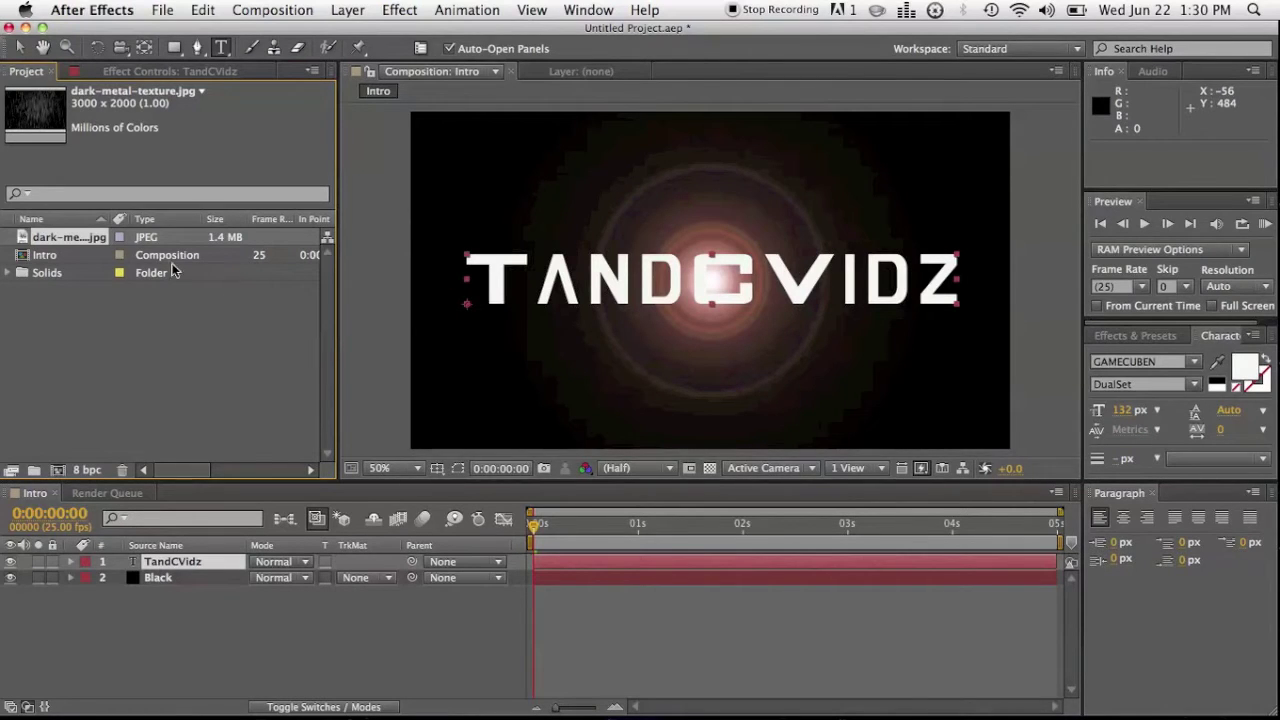
left_click_drag(64, 237, 714, 283)
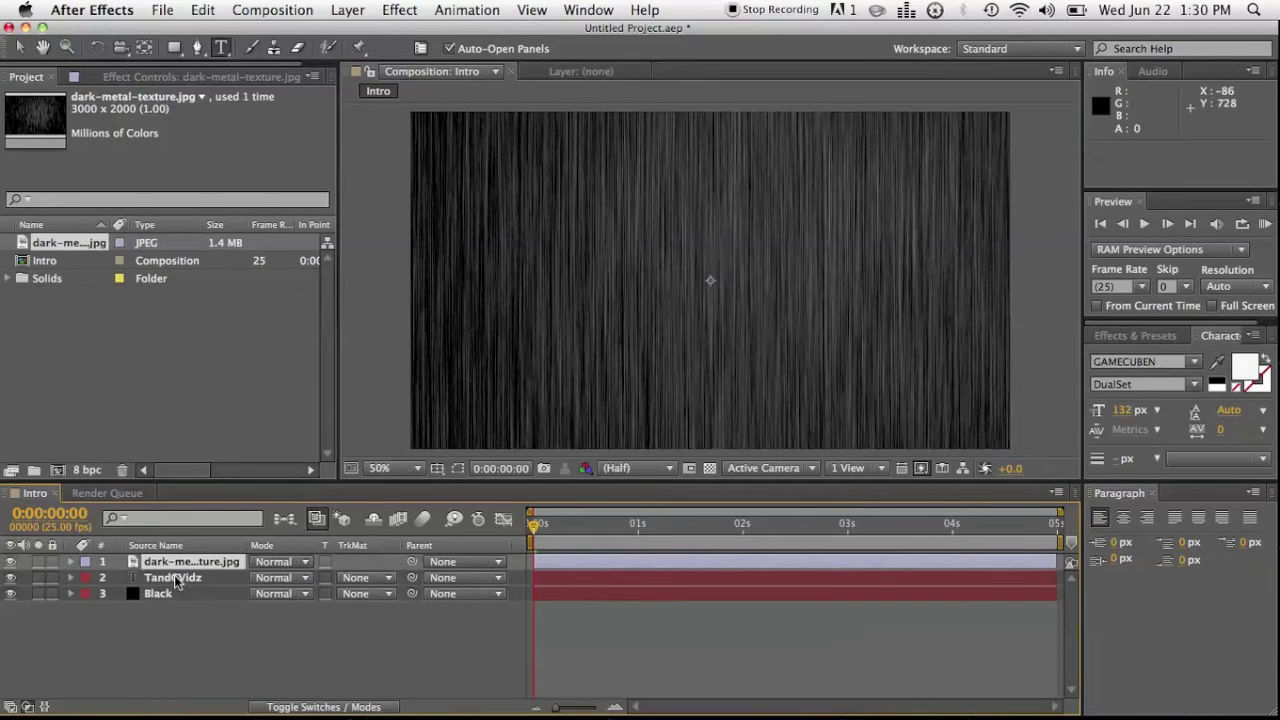
Step: Set the TandCVidz layer's track matte to Luma Matte "dark-metal-texture.jpg"
left_click(352, 707)
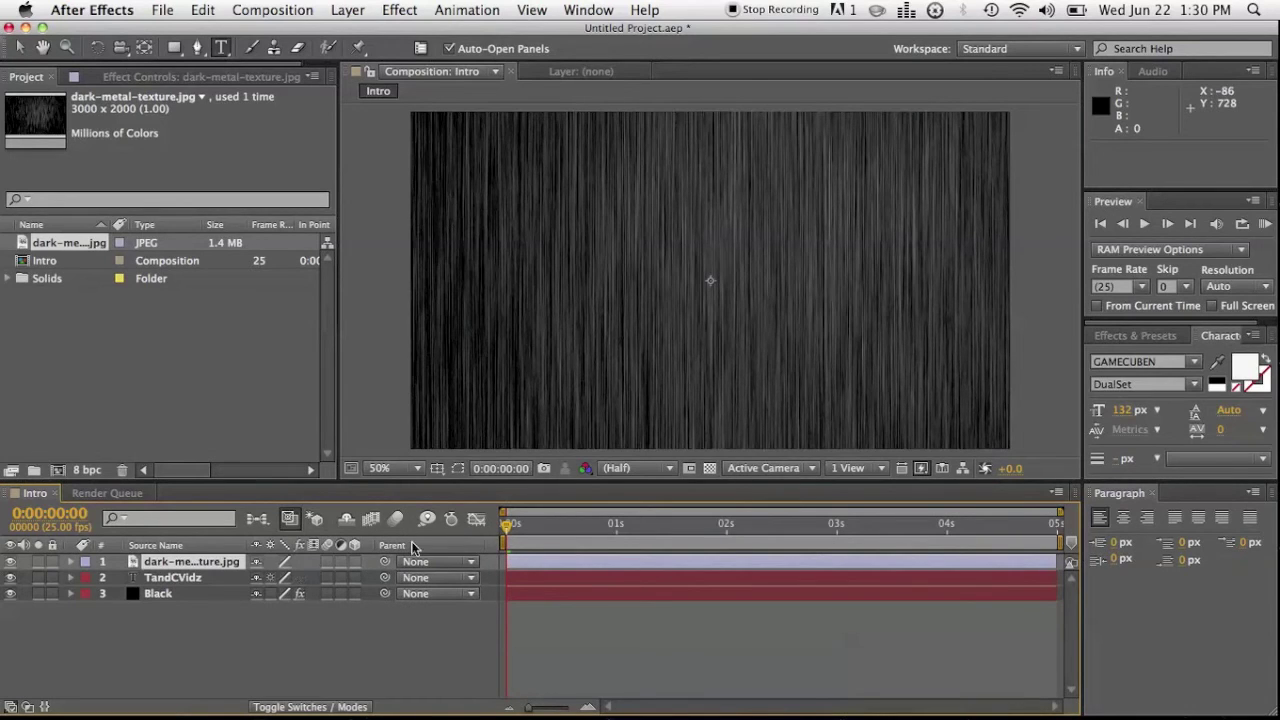
left_click(302, 706)
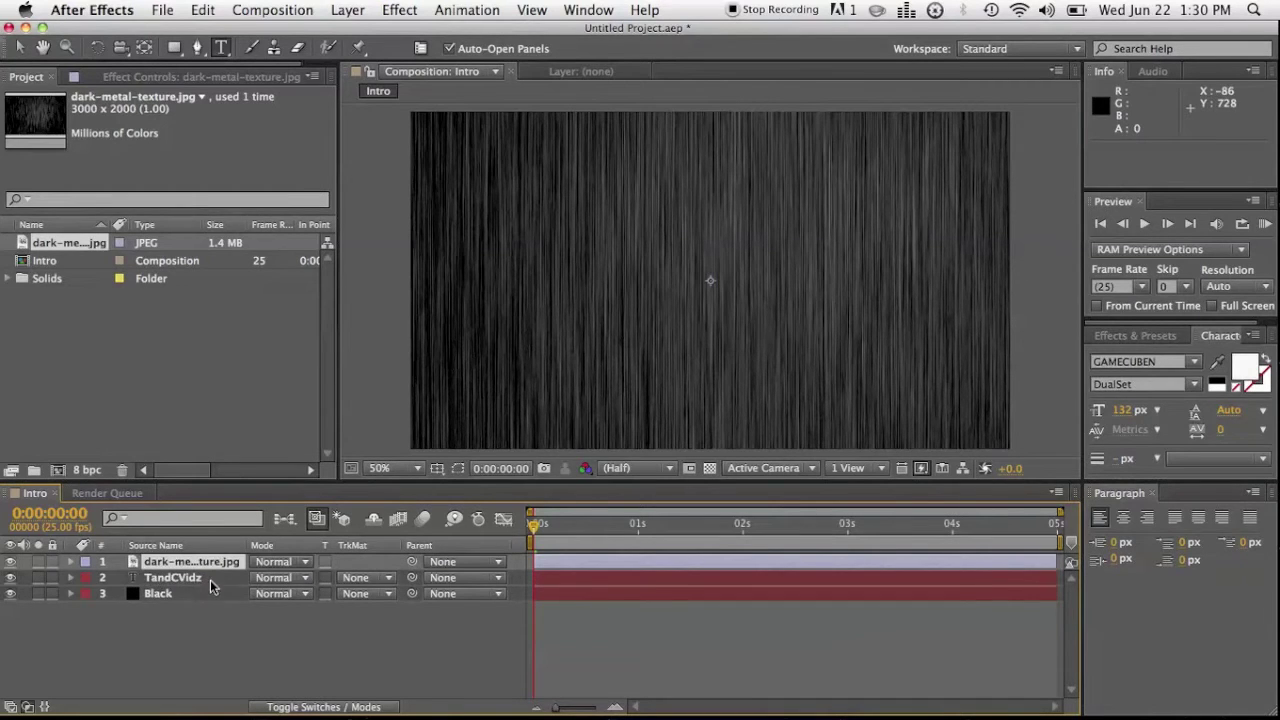
left_click(382, 579)
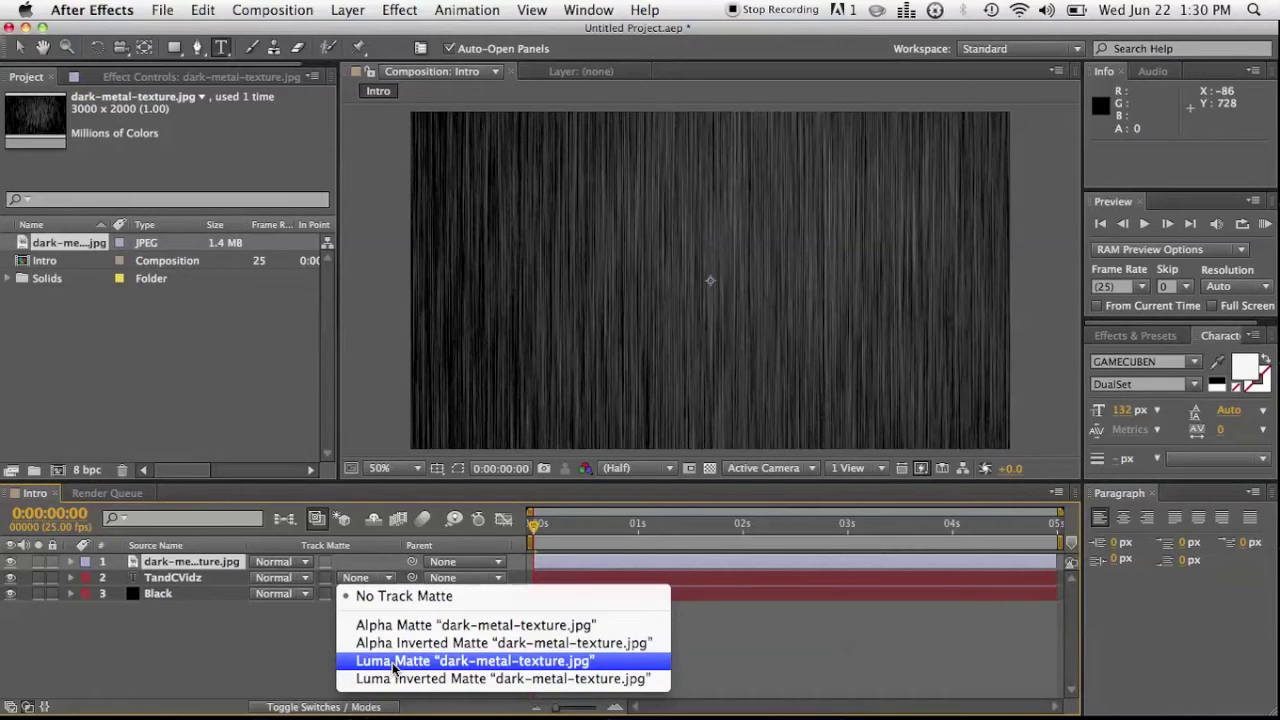
left_click(392, 662)
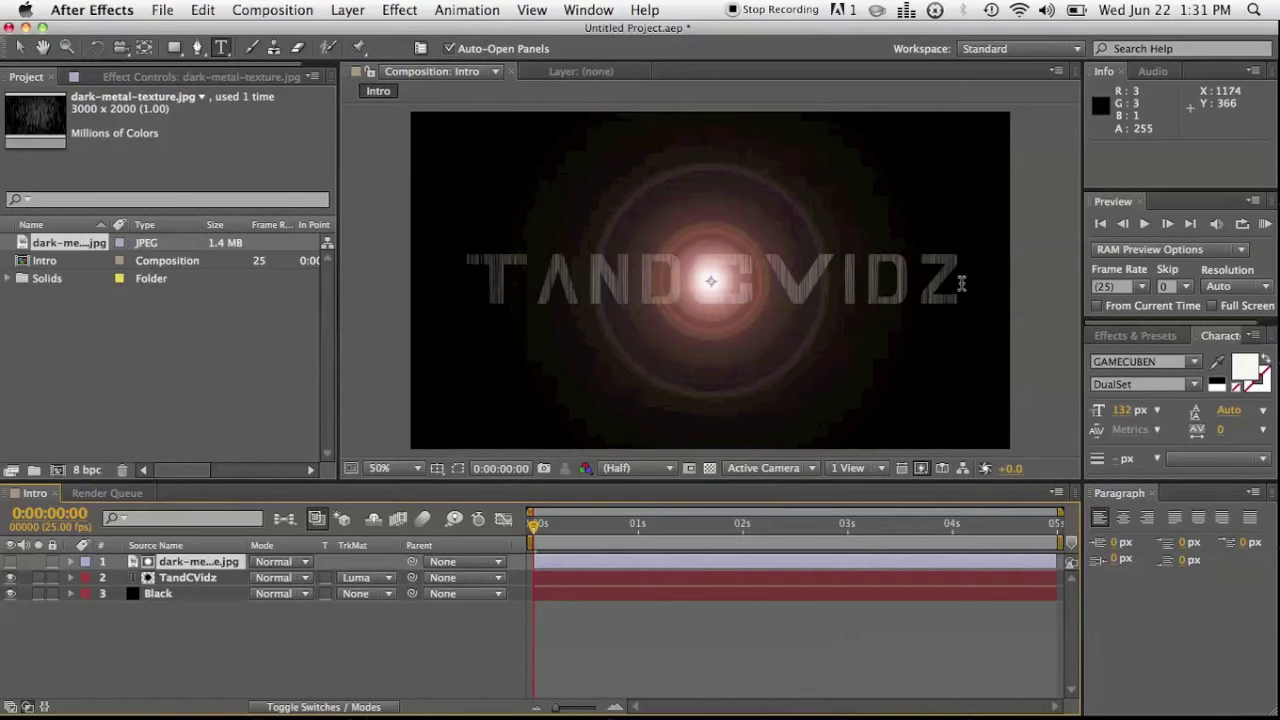
Step: Select the whole title text and set its fill color to the brighter off-white F8FBF7
left_click(639, 258)
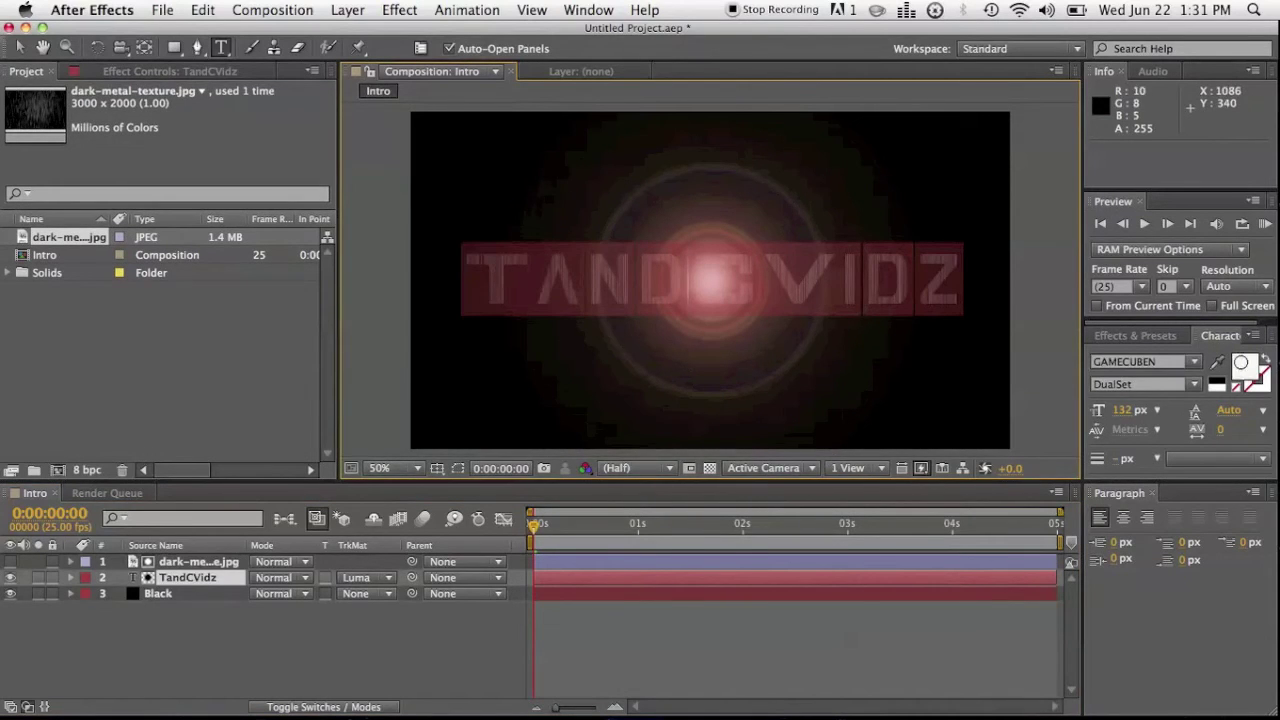
left_click(1245, 364)
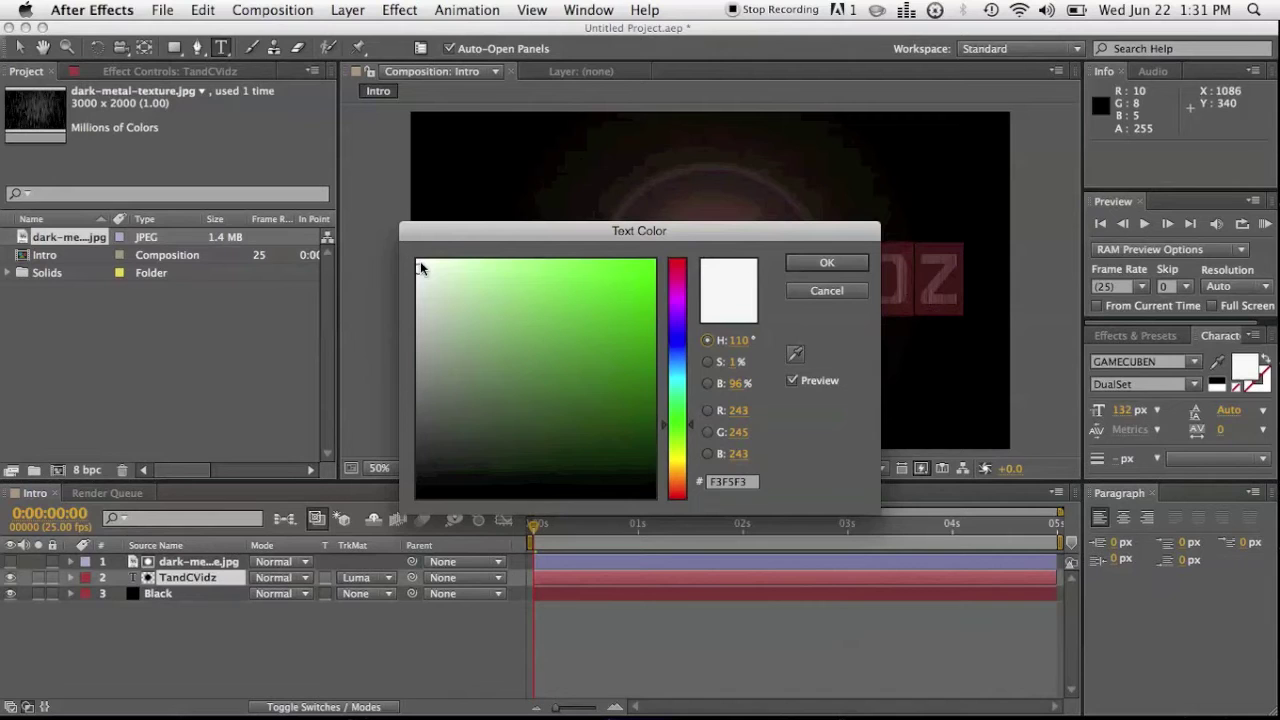
left_click(801, 264)
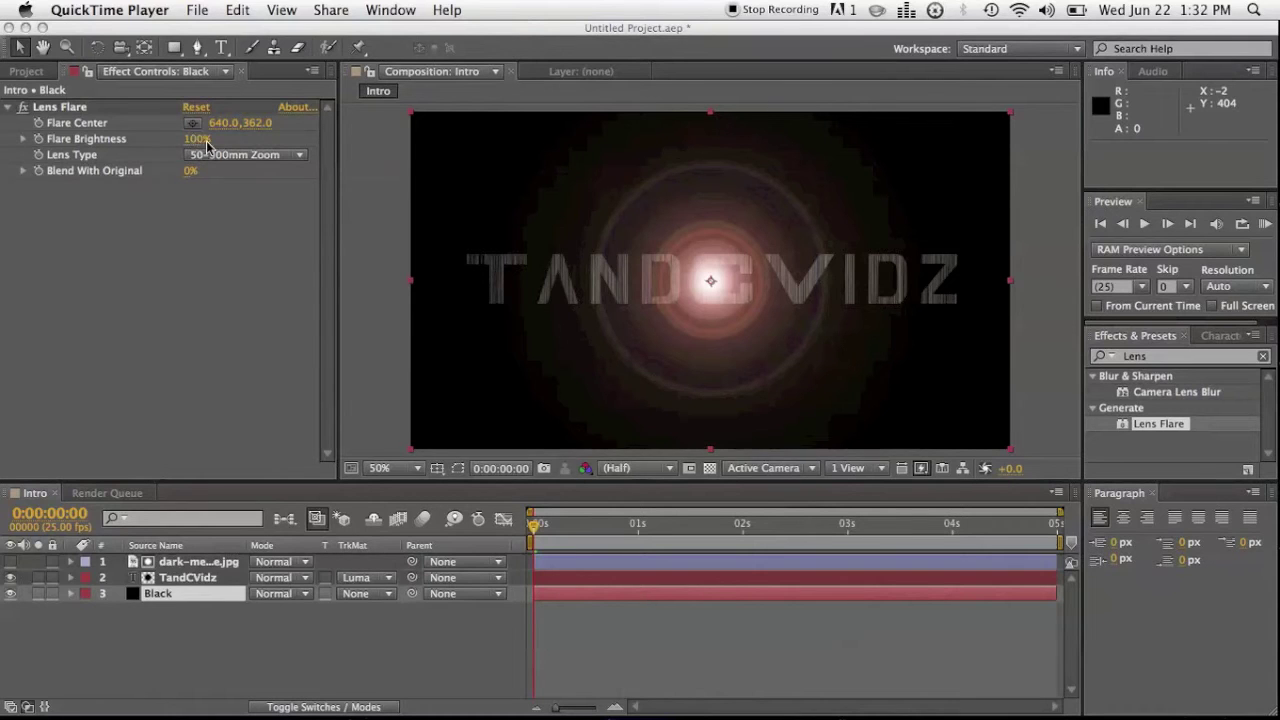
Step: Enable keyframing for the Black layer's Flare Brightness at 0:00 and expose the Lens Flare properties in the timeline
left_click(40, 141)
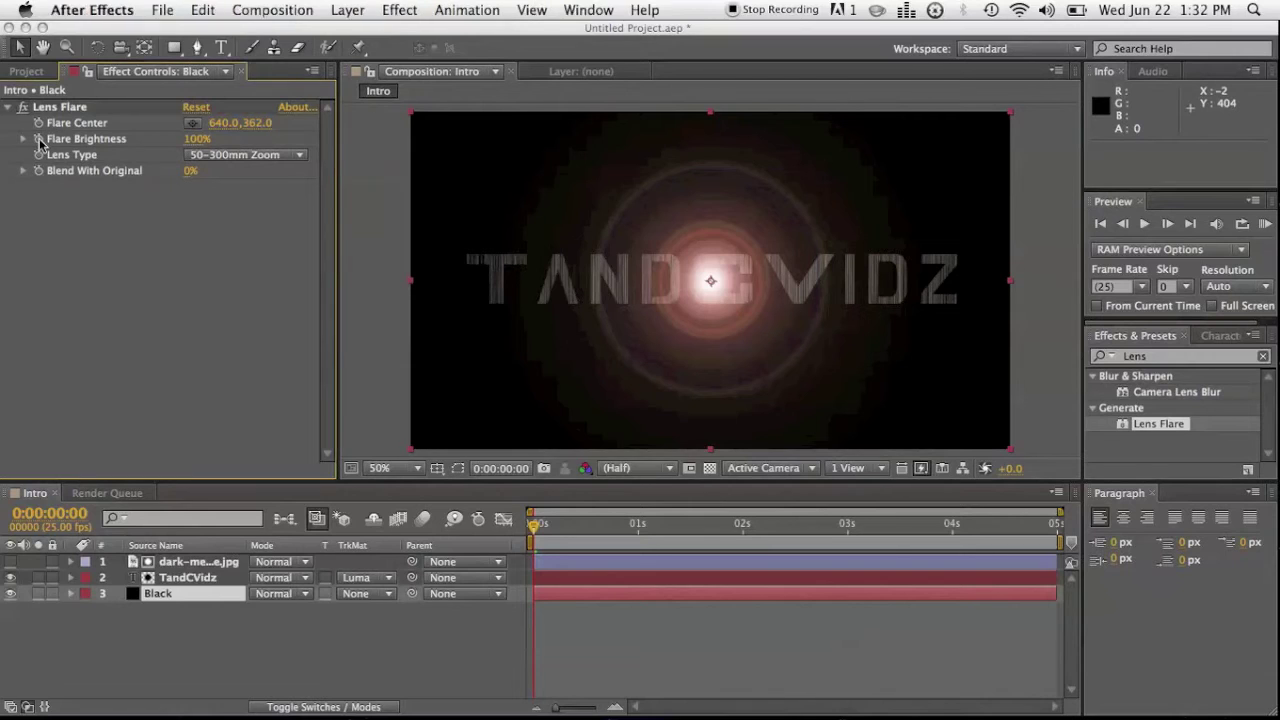
left_click(40, 141)
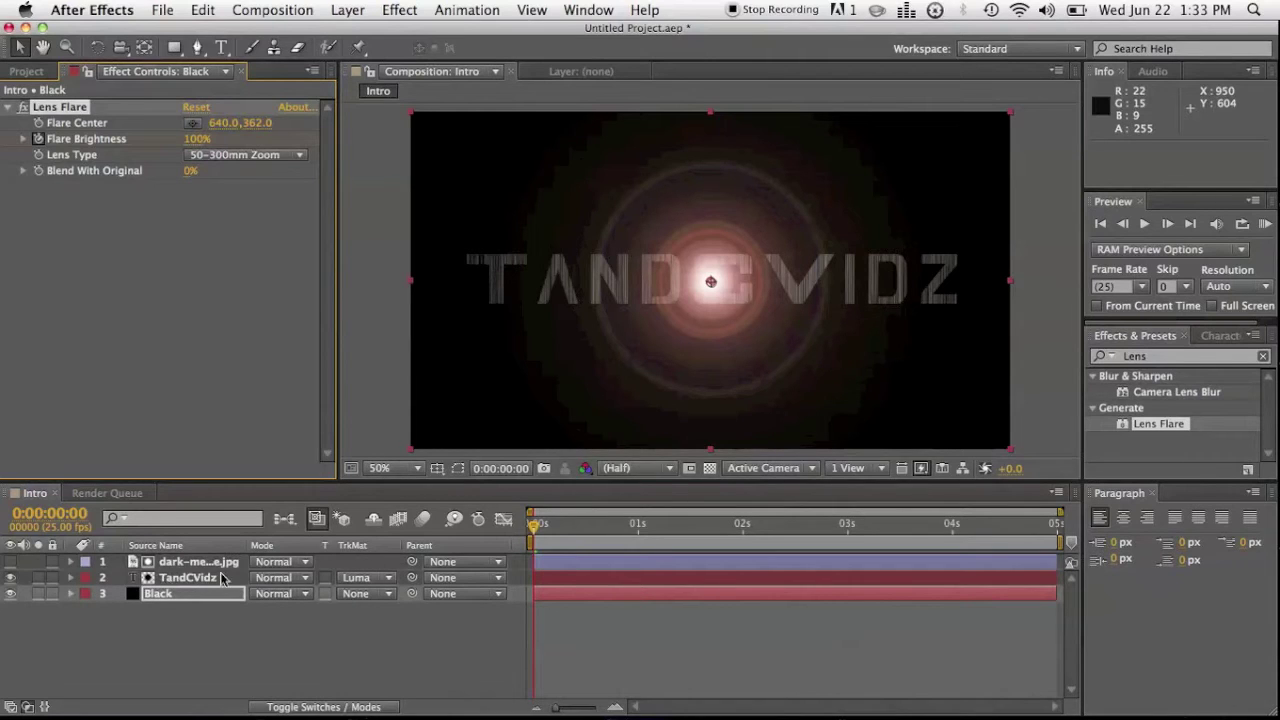
left_click(70, 579)
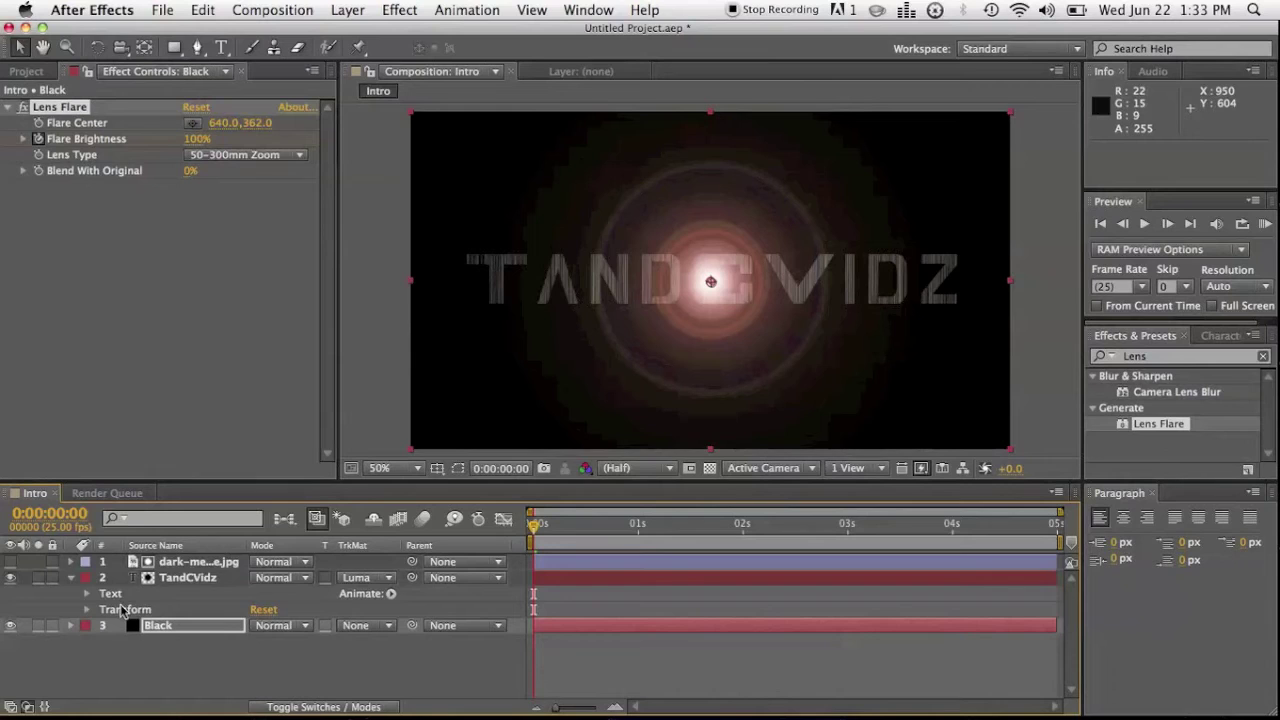
left_click(71, 626)
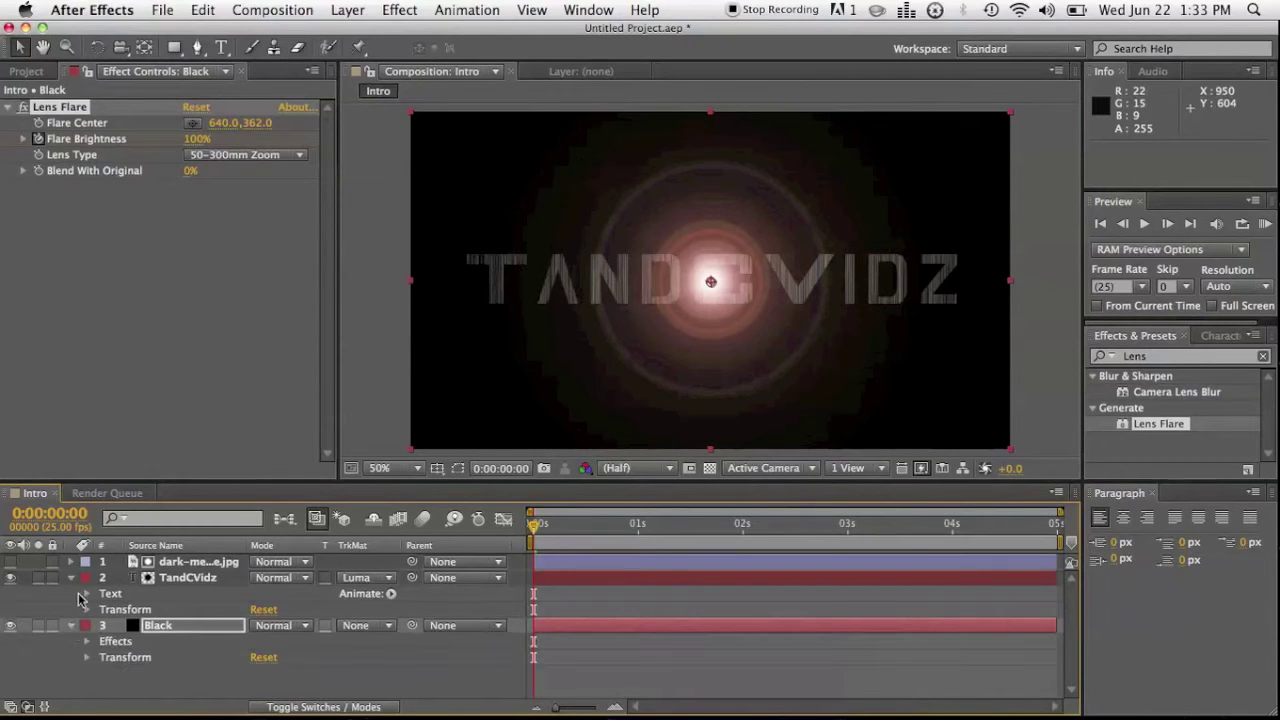
left_click(72, 579)
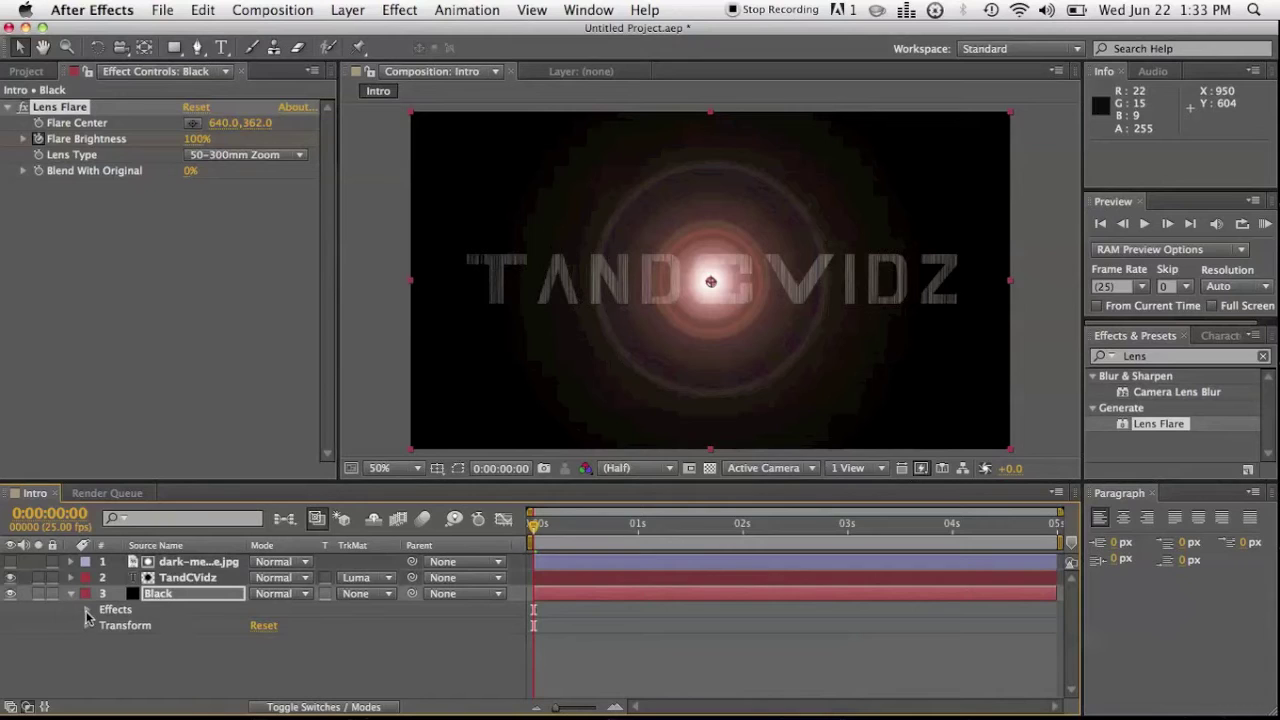
left_click(87, 610)
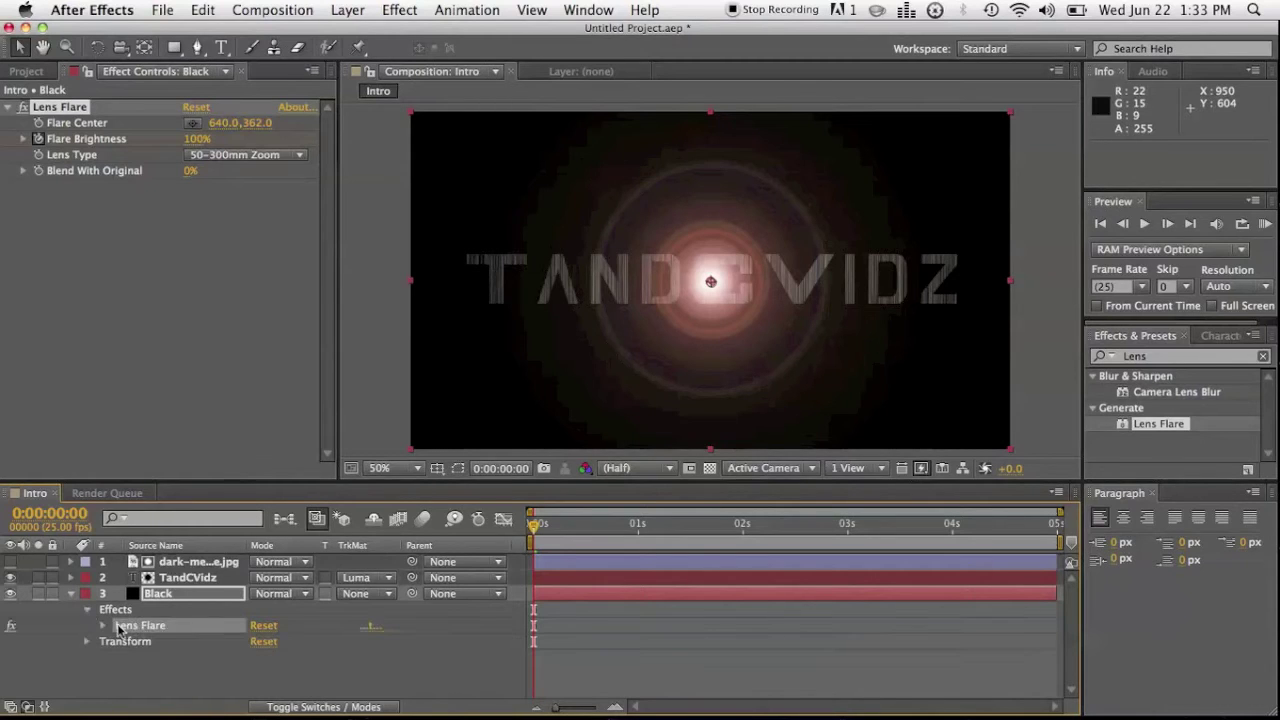
left_click(104, 626)
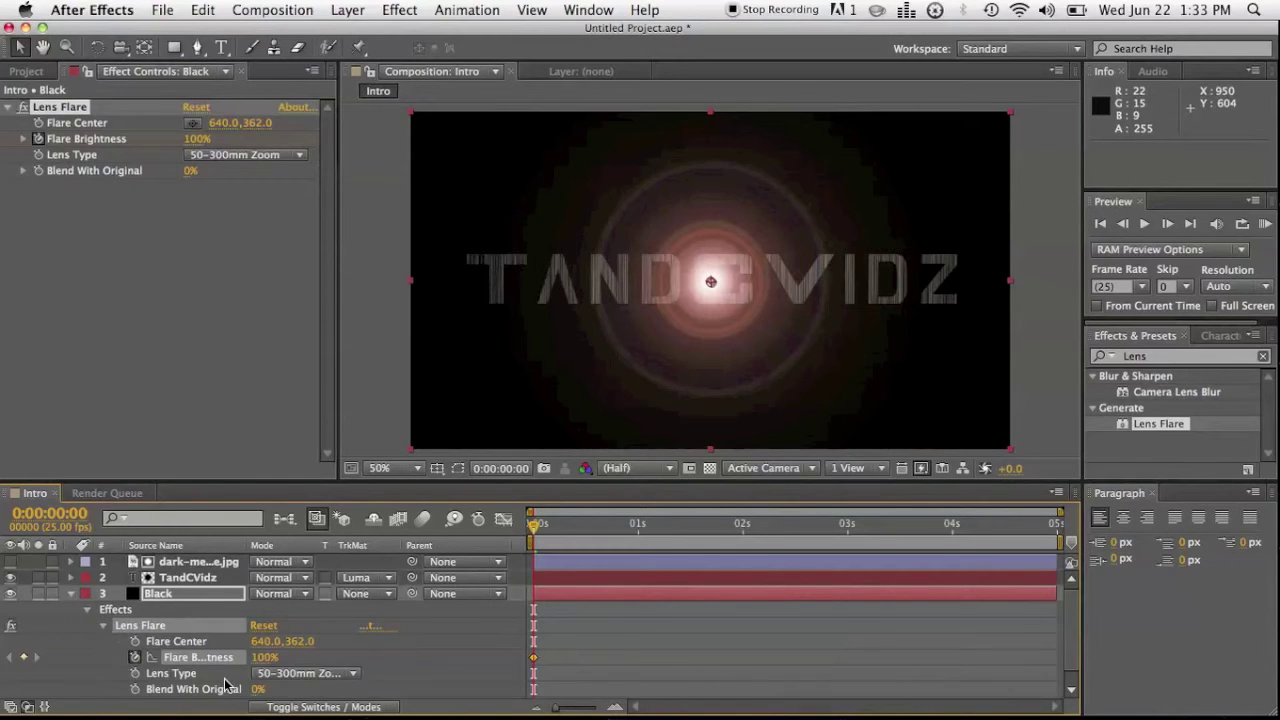
Step: Set the Flare Brightness keyframe at 0:00:00:00 to 0%
scroll(225, 684, "down", 1)
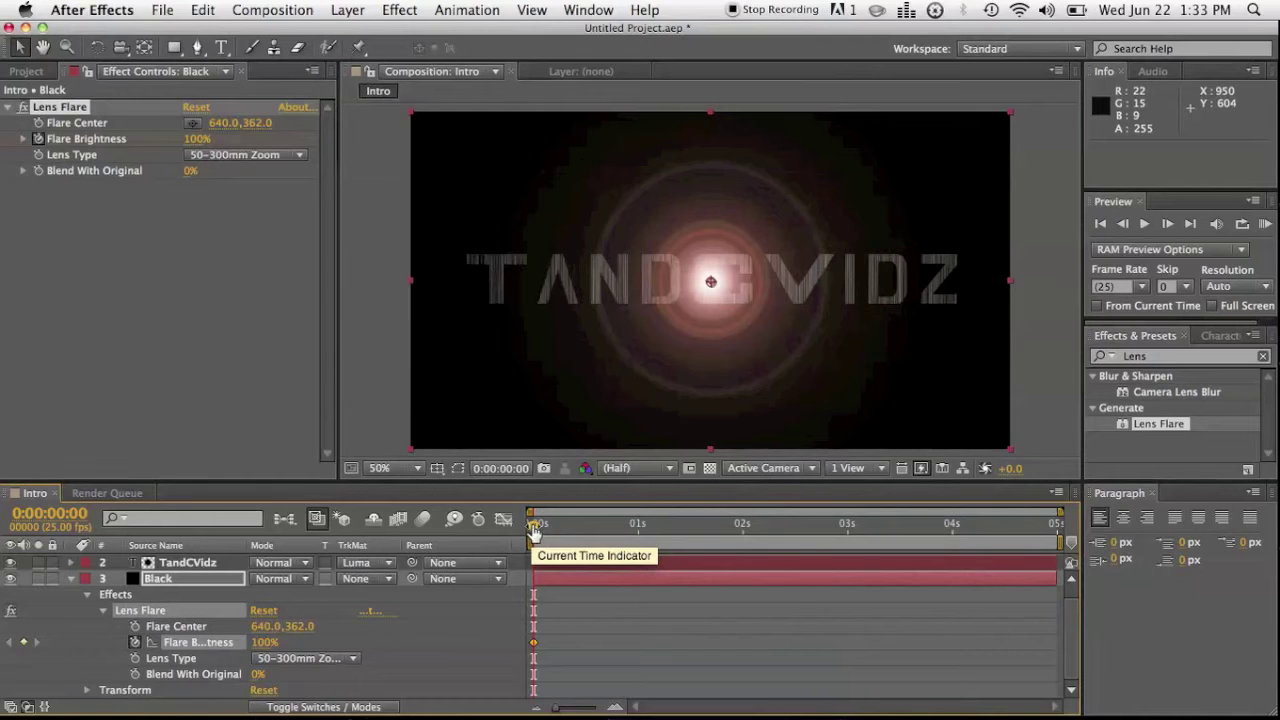
type("0")
key("Return")
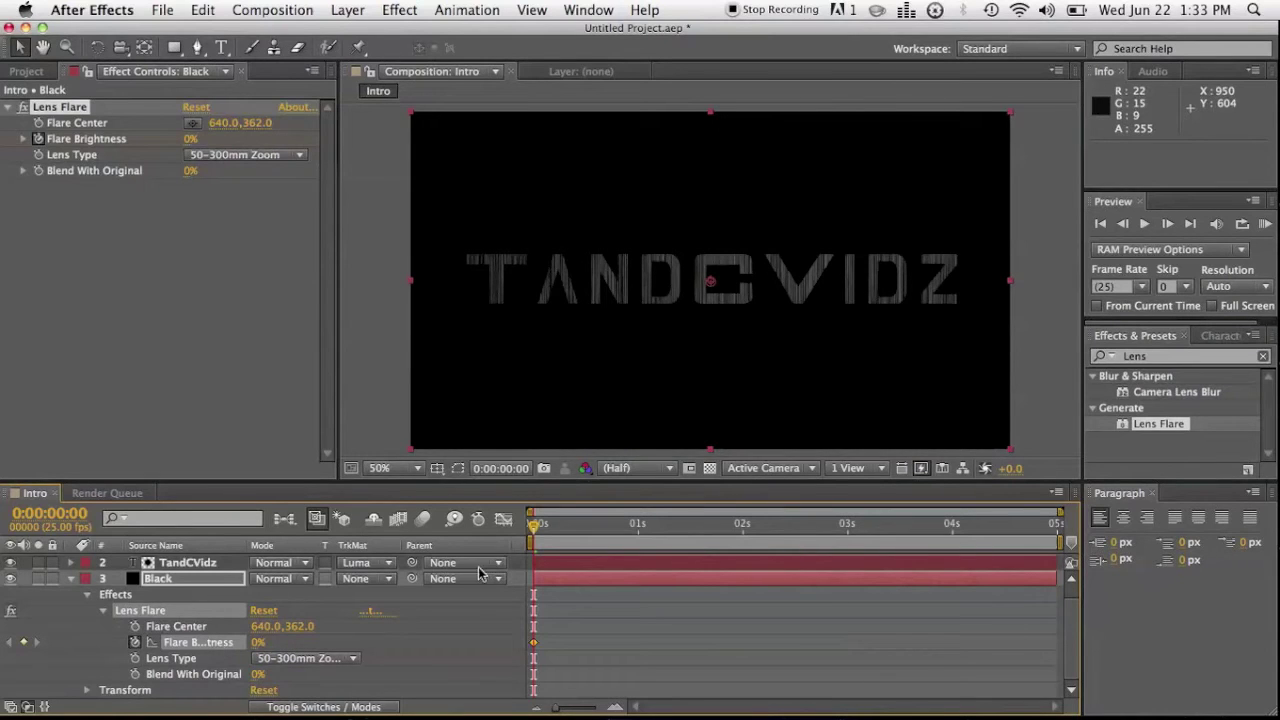
Step: Keyframe Flare Brightness at 112% at 0:00:01:12, 200% at 0:00:03:00 and 300% at 0:00:04:24
left_click_drag(533, 531, 690, 528)
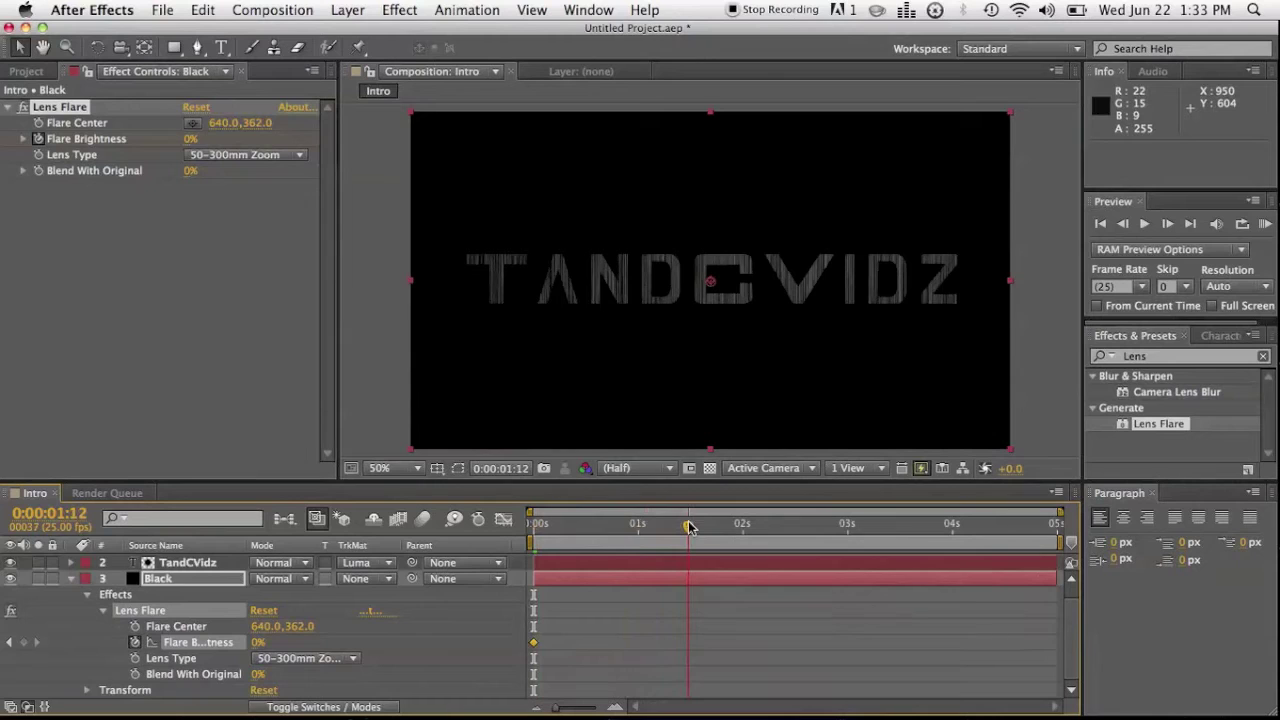
left_click_drag(256, 641, 362, 645)
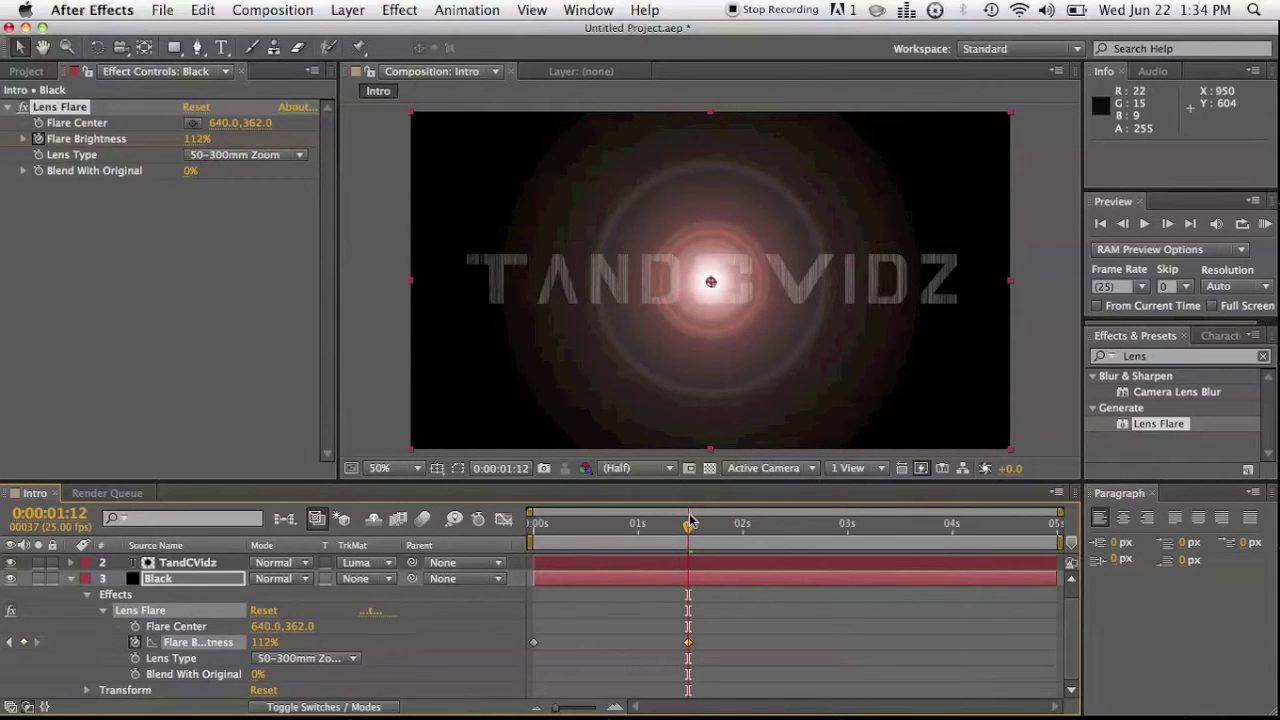
left_click_drag(690, 530, 848, 535)
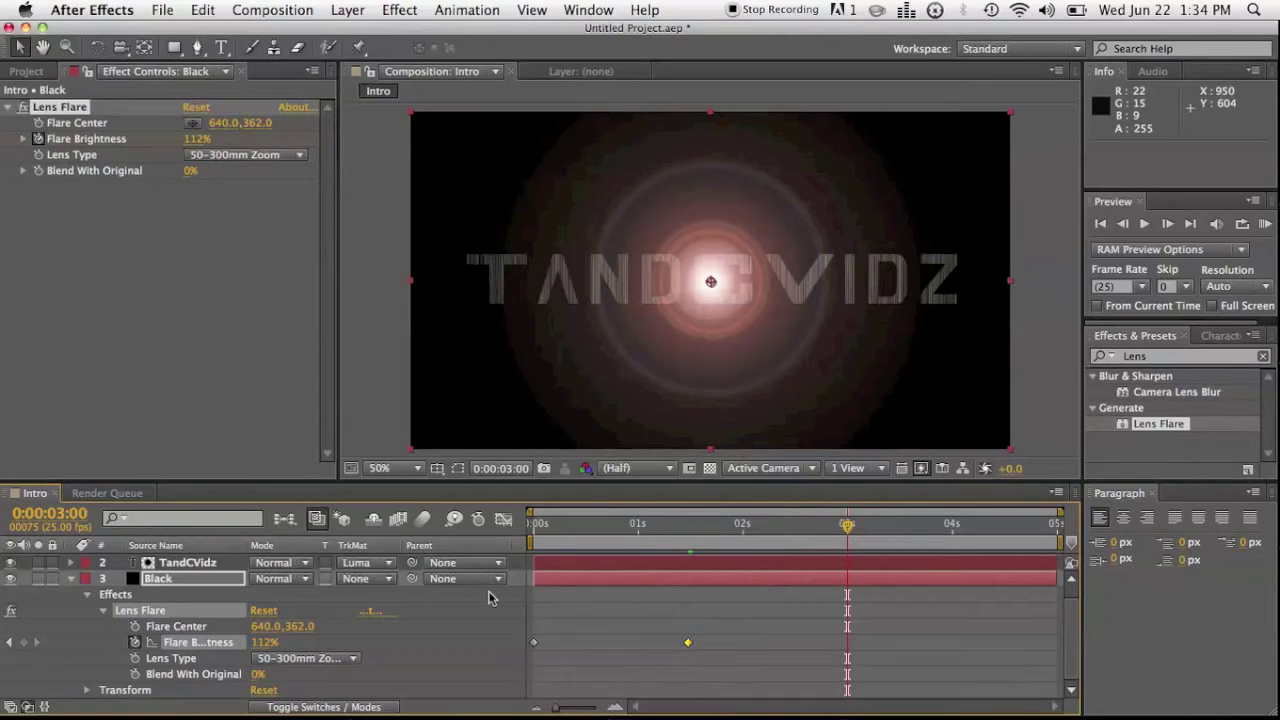
left_click_drag(263, 642, 349, 650)
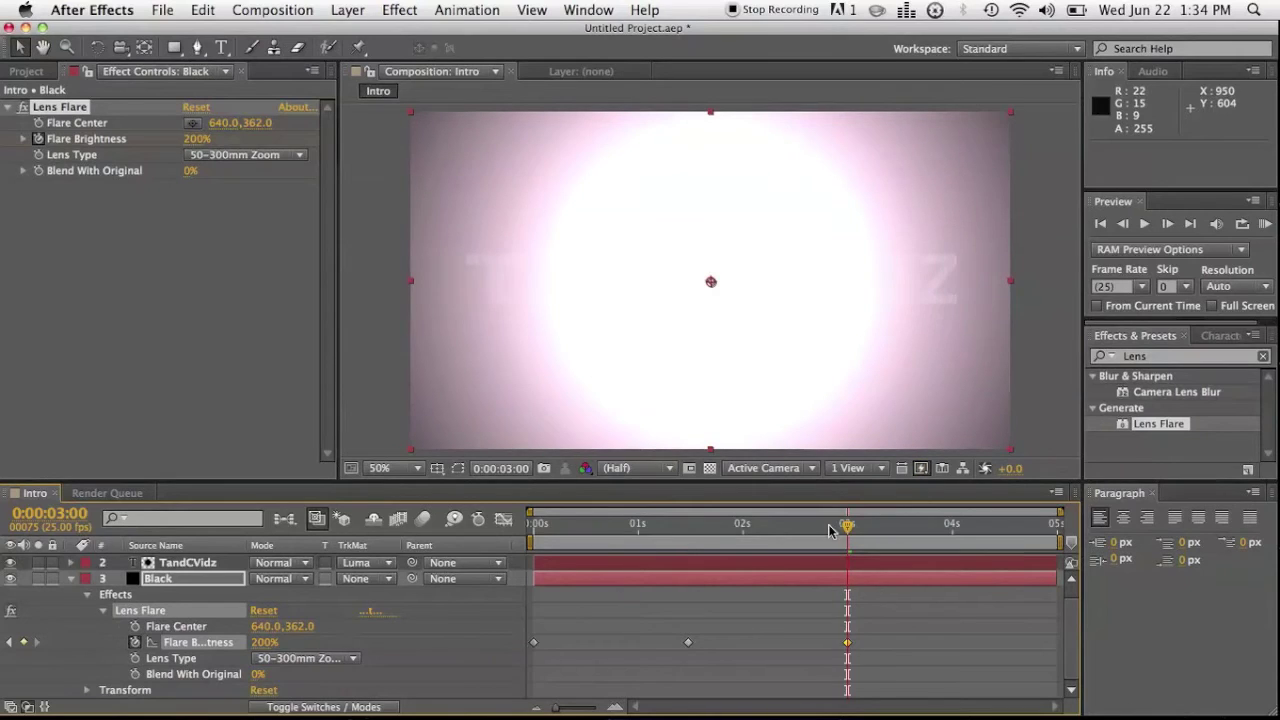
left_click_drag(848, 527, 1110, 530)
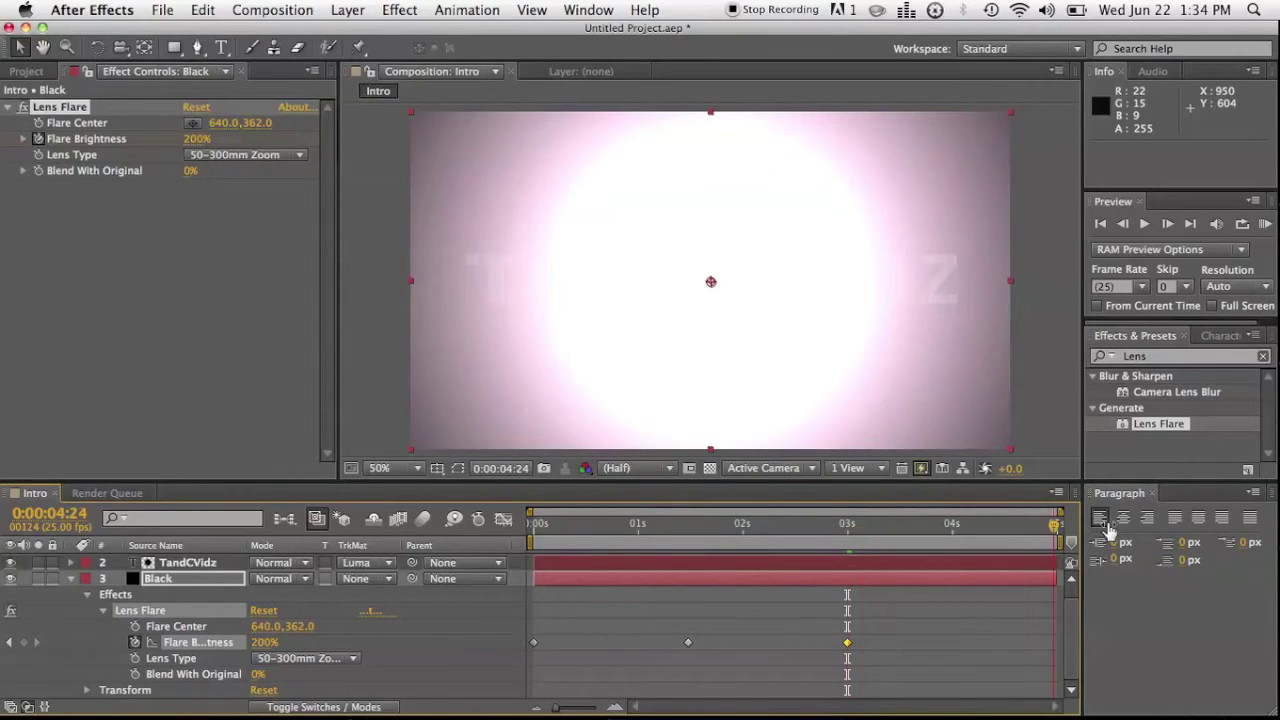
left_click_drag(262, 642, 460, 637)
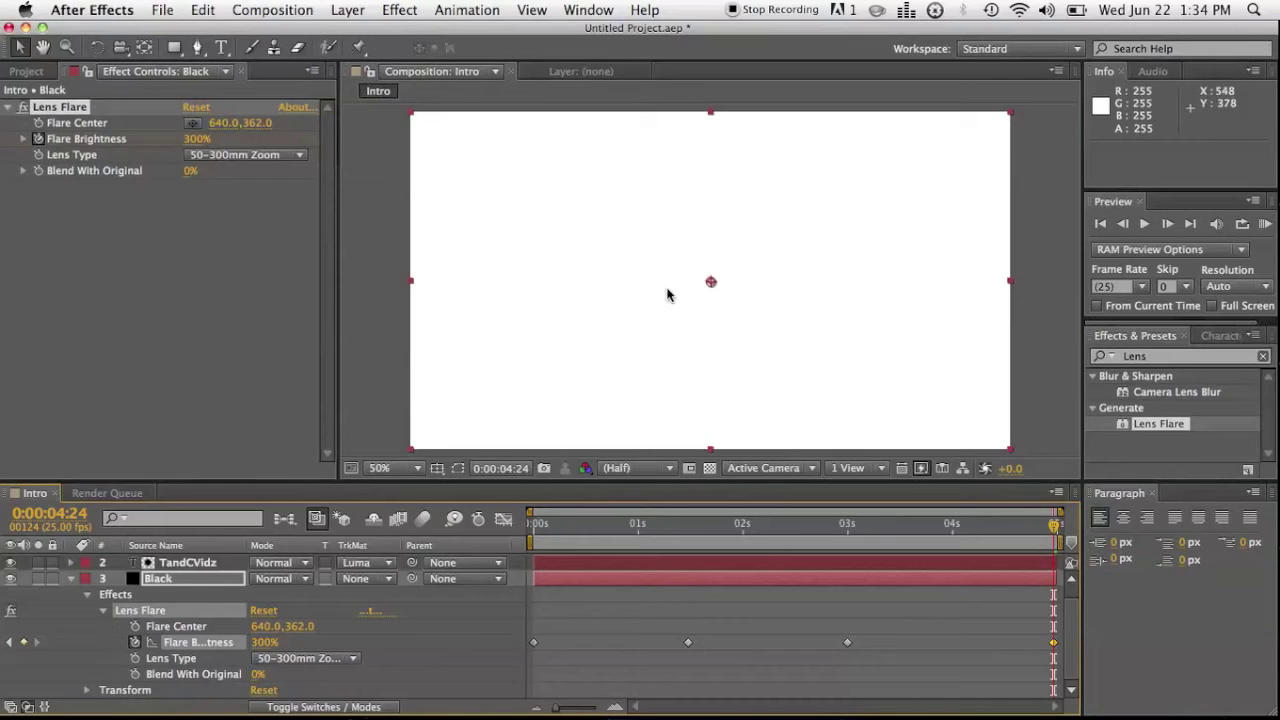
Step: Recolor the title letters "TandCVid", all except the final z, to near-black 050505
left_click(222, 48)
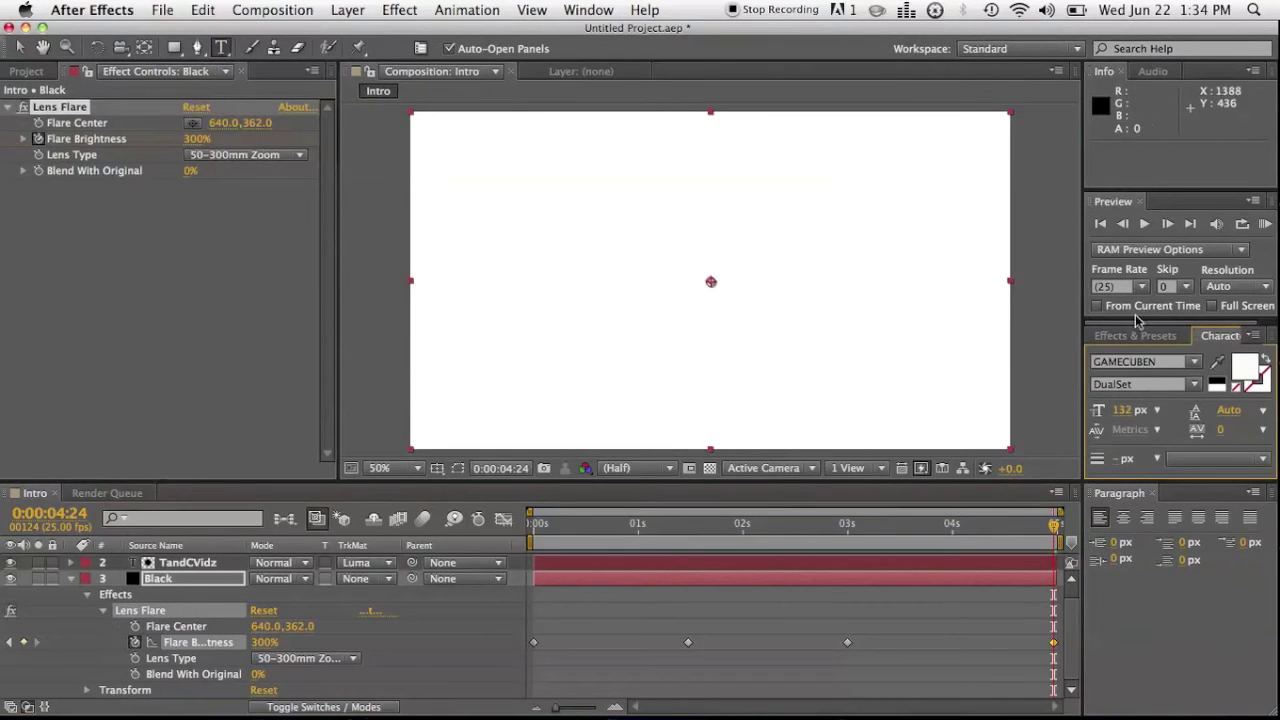
left_click(1254, 366)
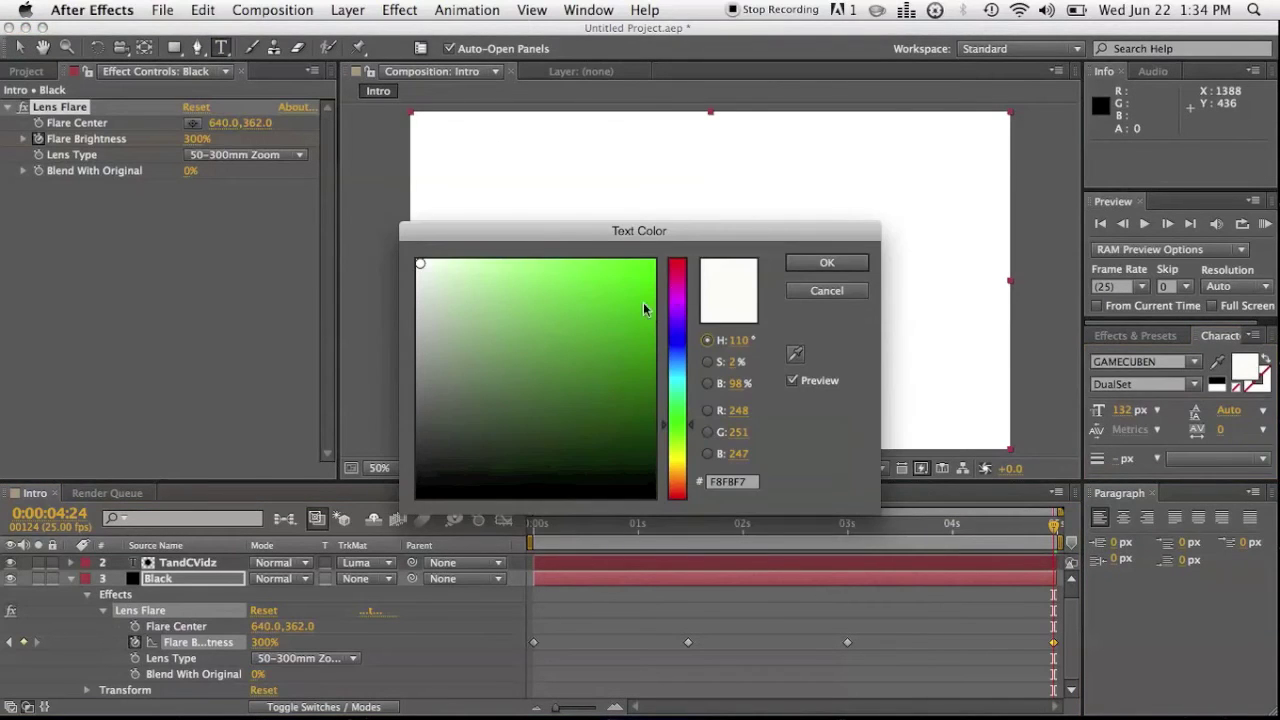
left_click(806, 296)
left_click_drag(915, 277, 527, 264)
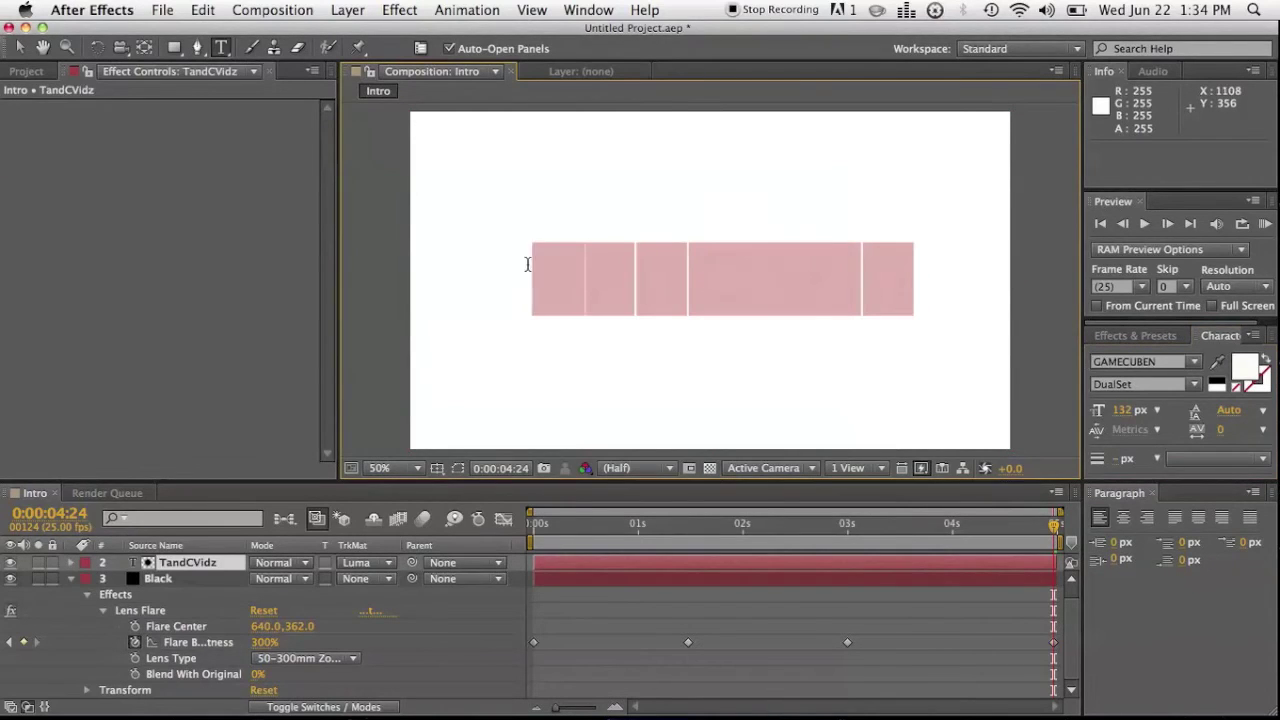
left_click(1242, 366)
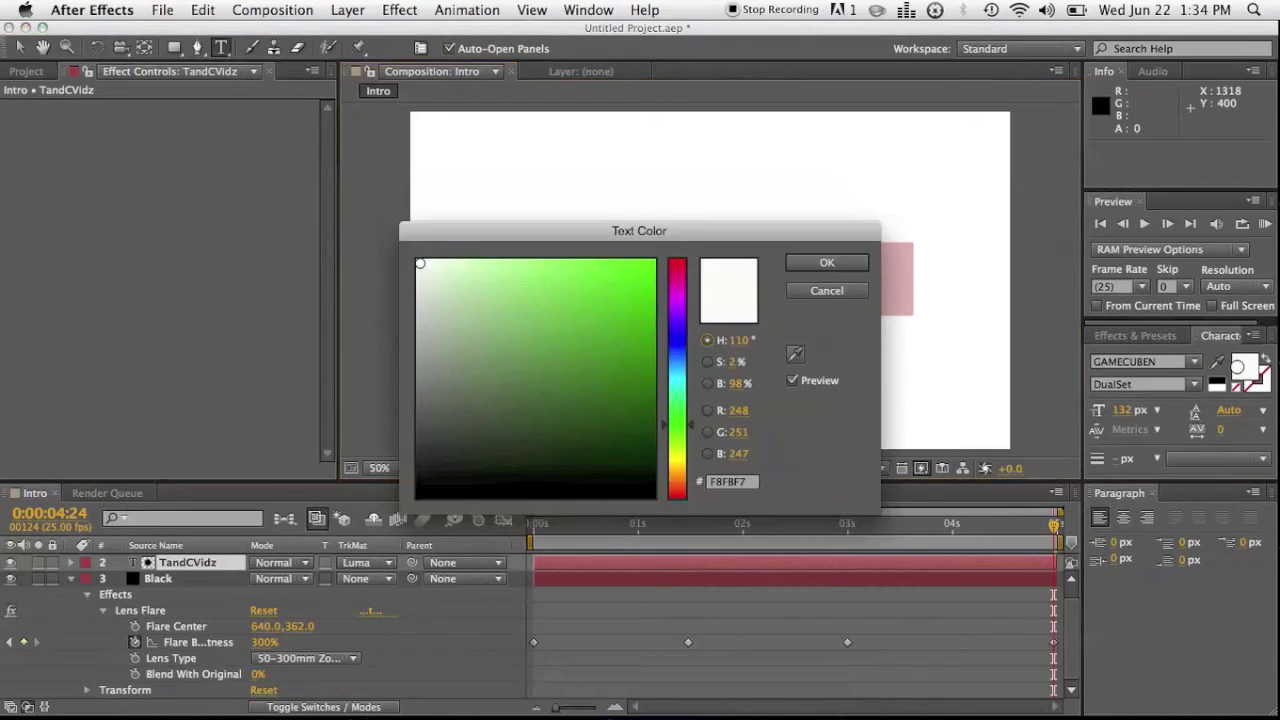
left_click(427, 493)
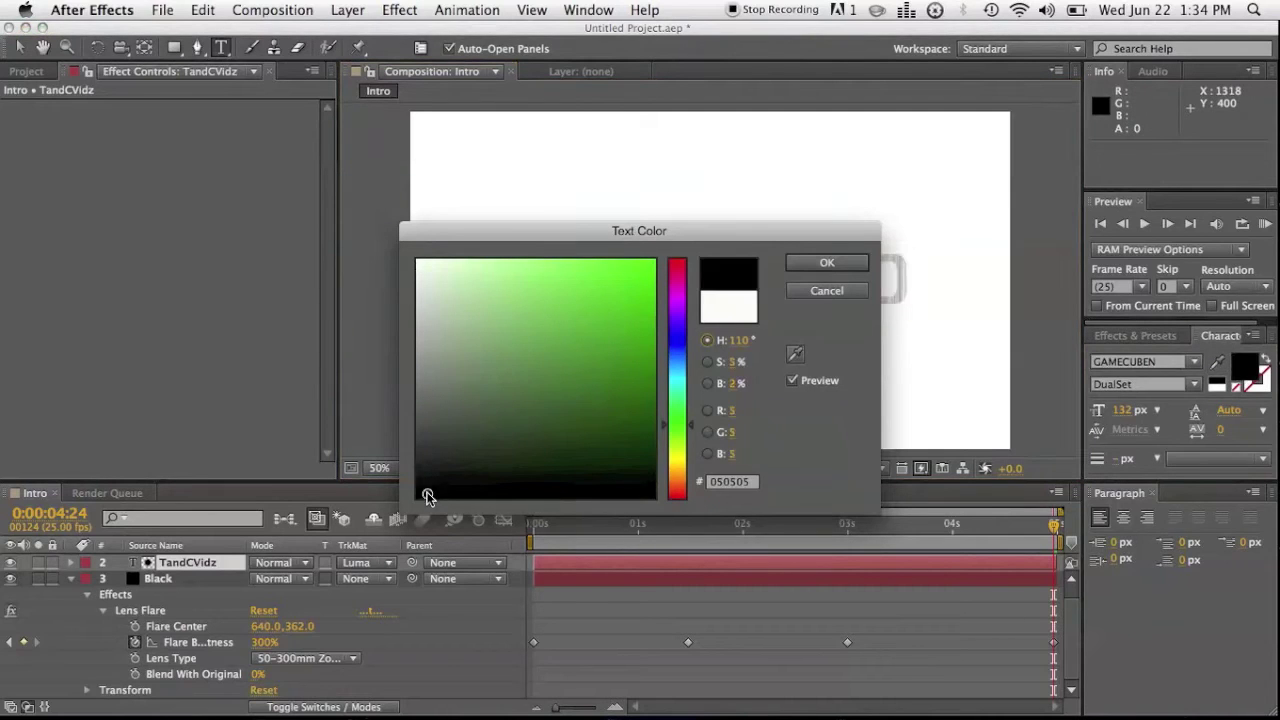
left_click(835, 266)
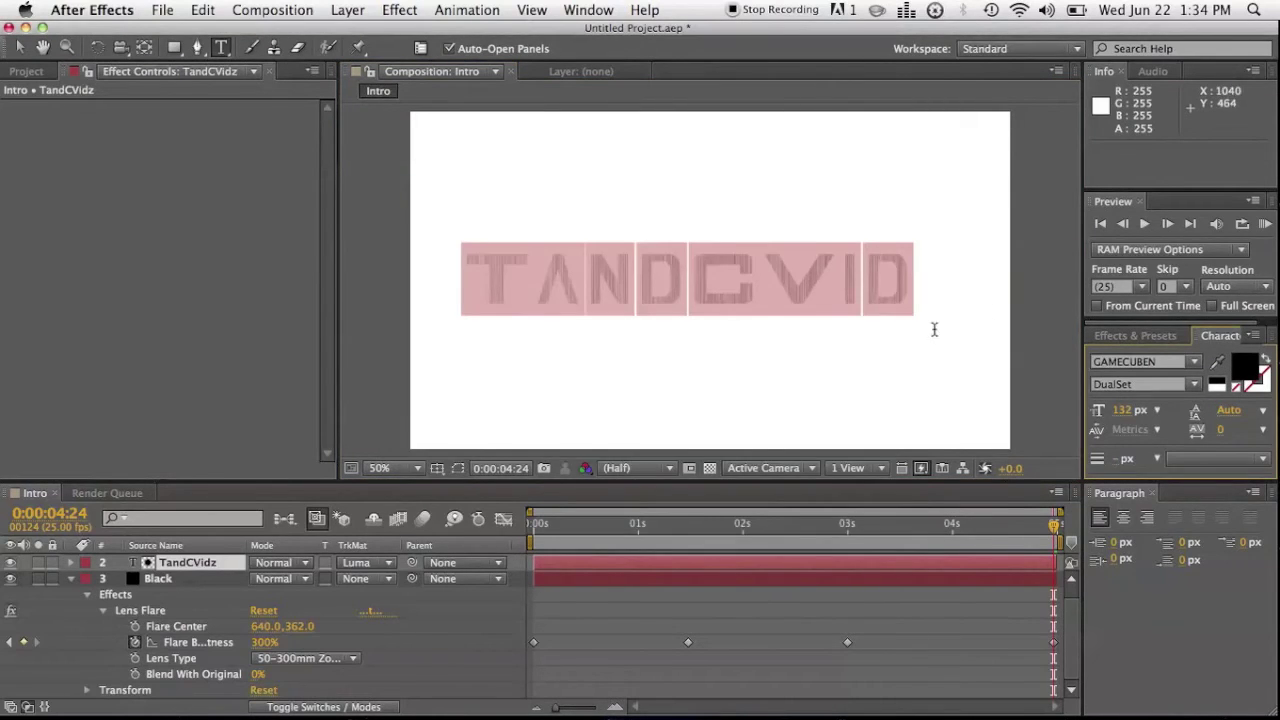
Step: Recolor the title's final letter z to near-black 050101
left_click(965, 283)
left_click_drag(967, 287, 913, 277)
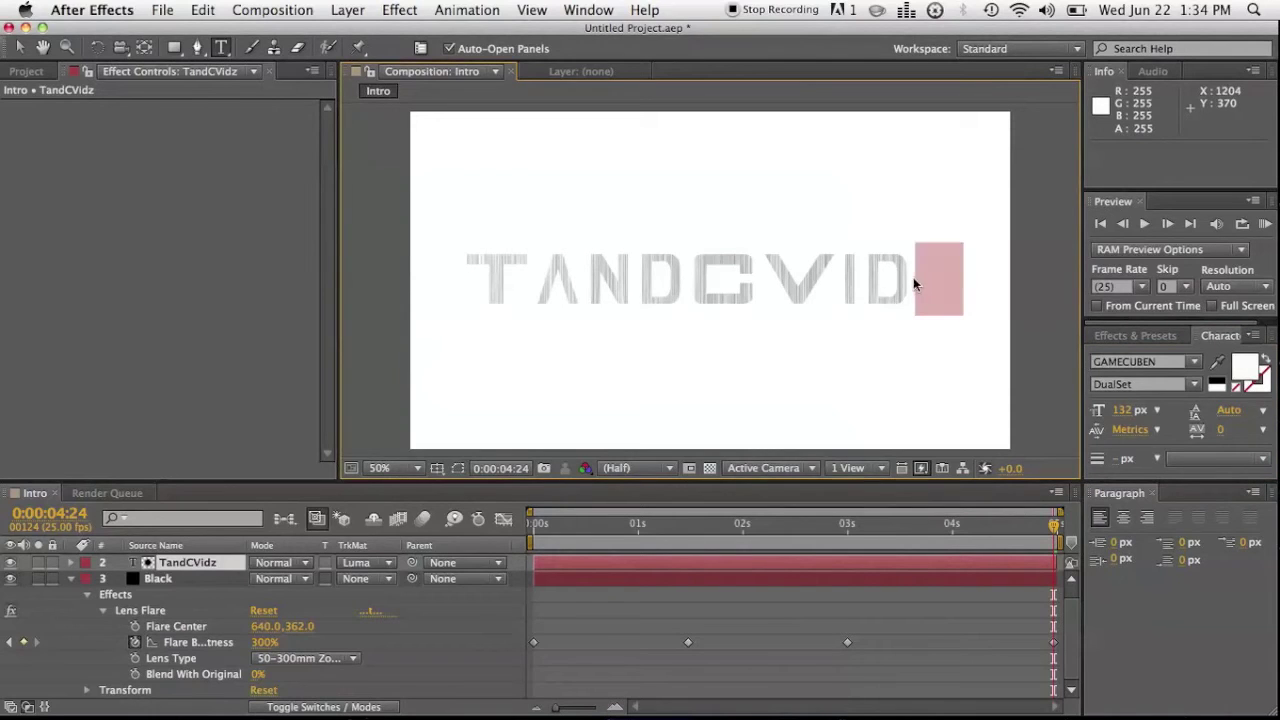
left_click(1263, 357)
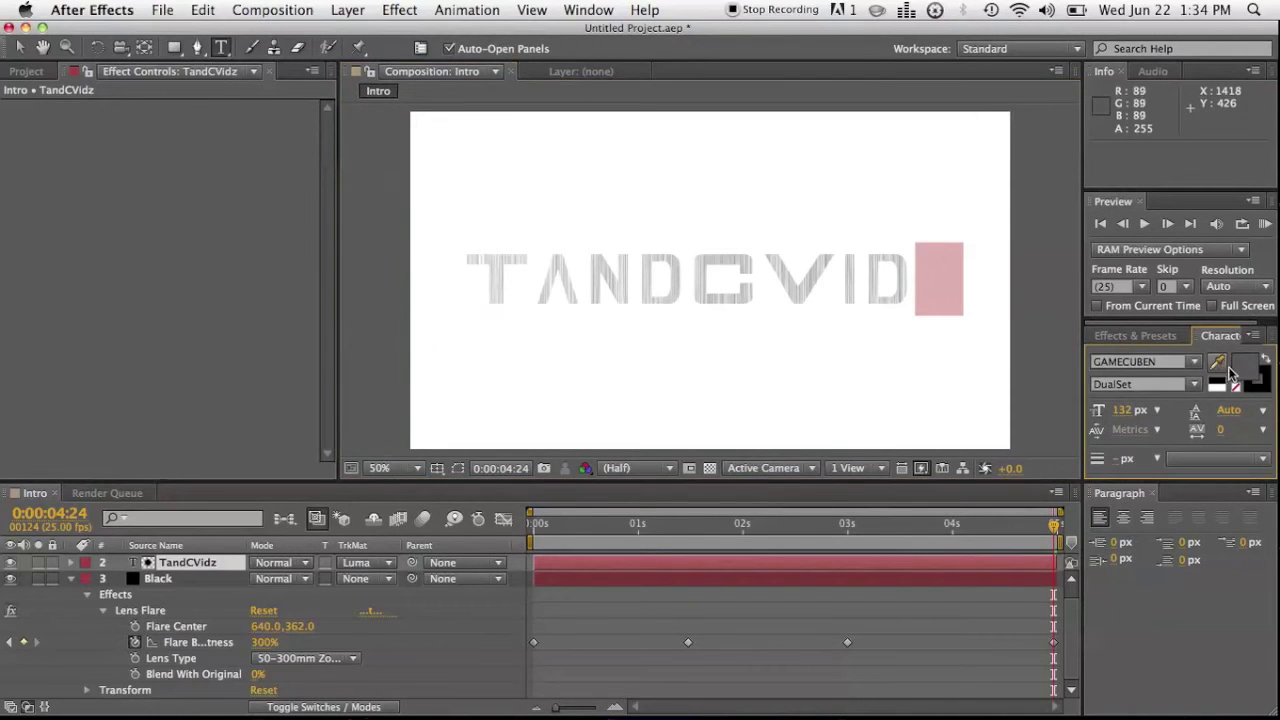
left_click(1240, 366)
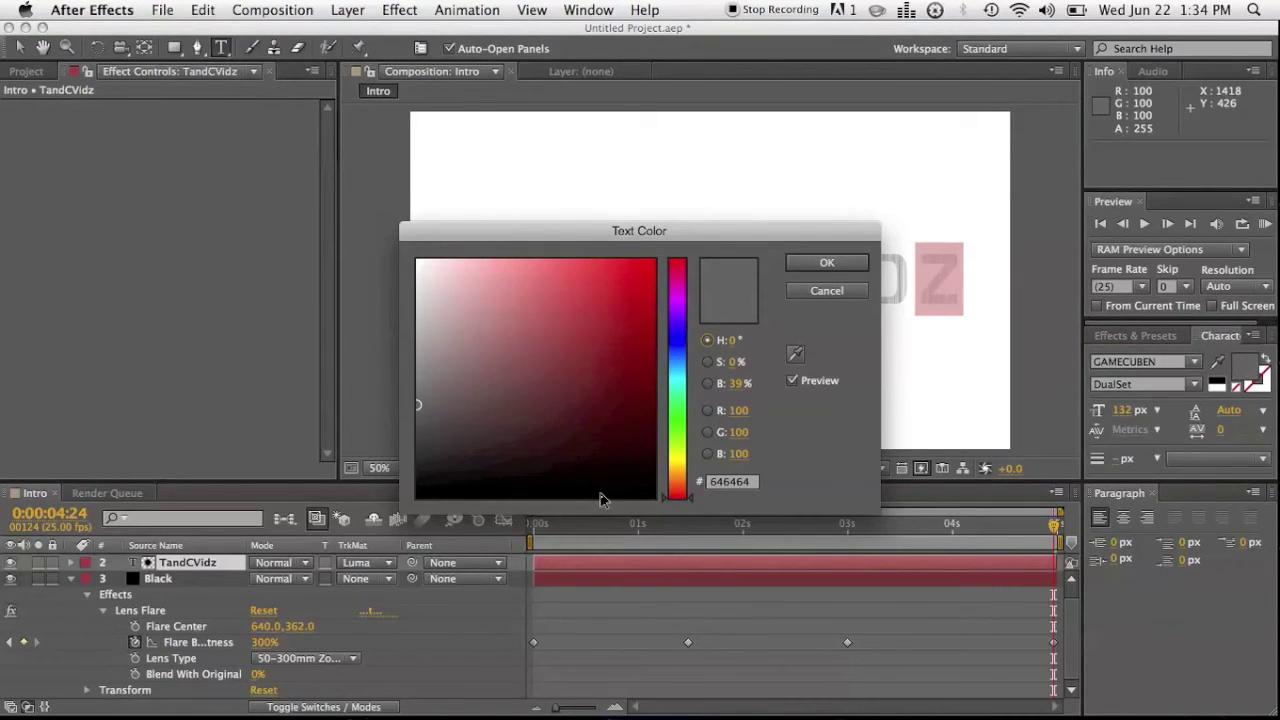
left_click(828, 264)
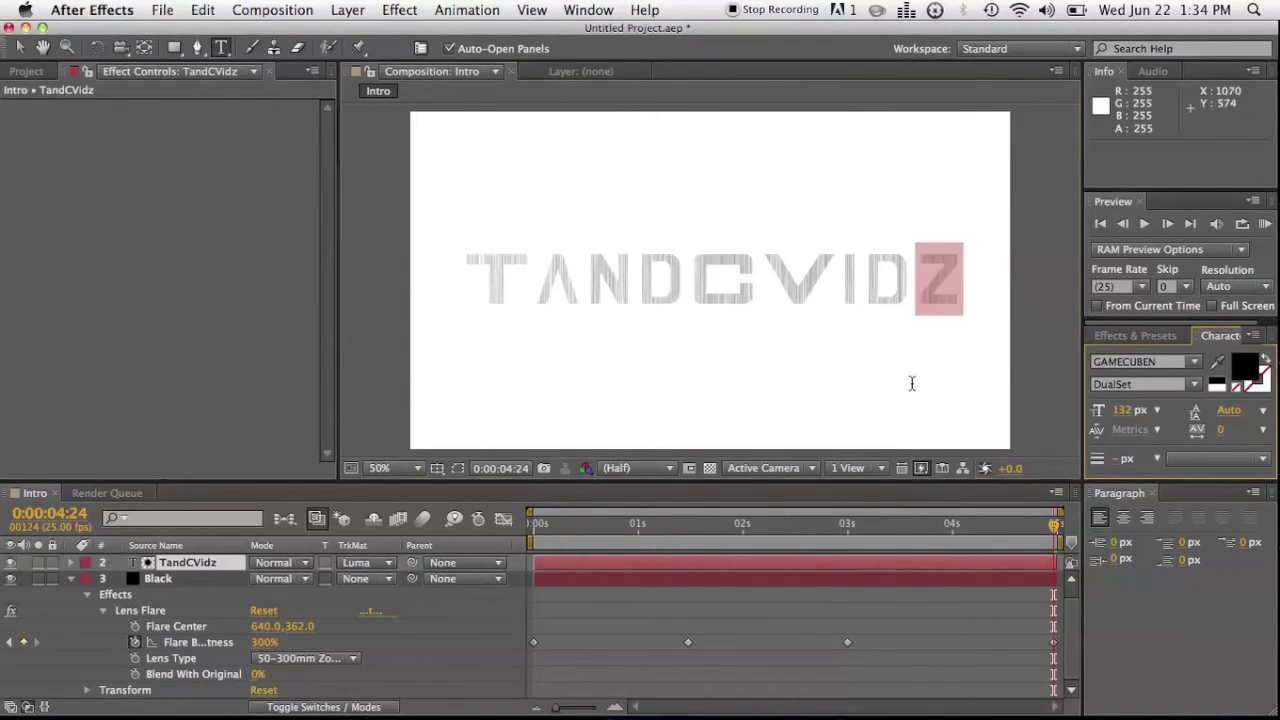
left_click(1250, 368)
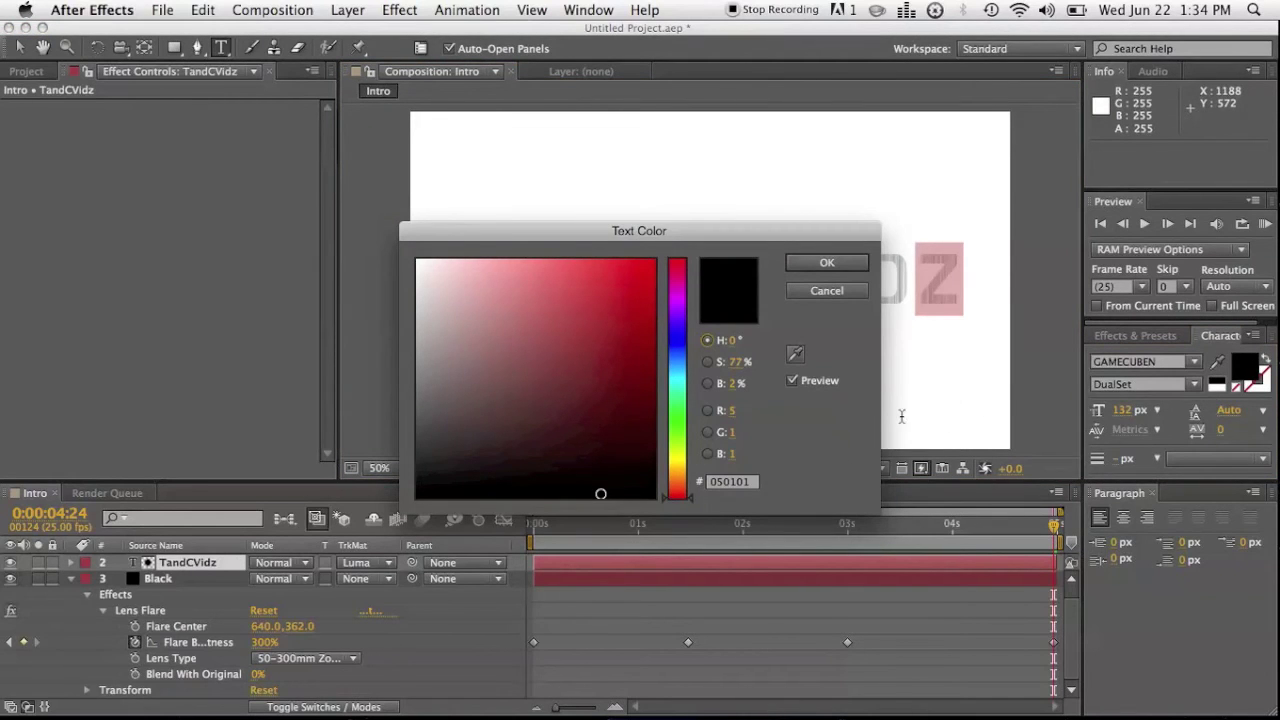
left_click(823, 264)
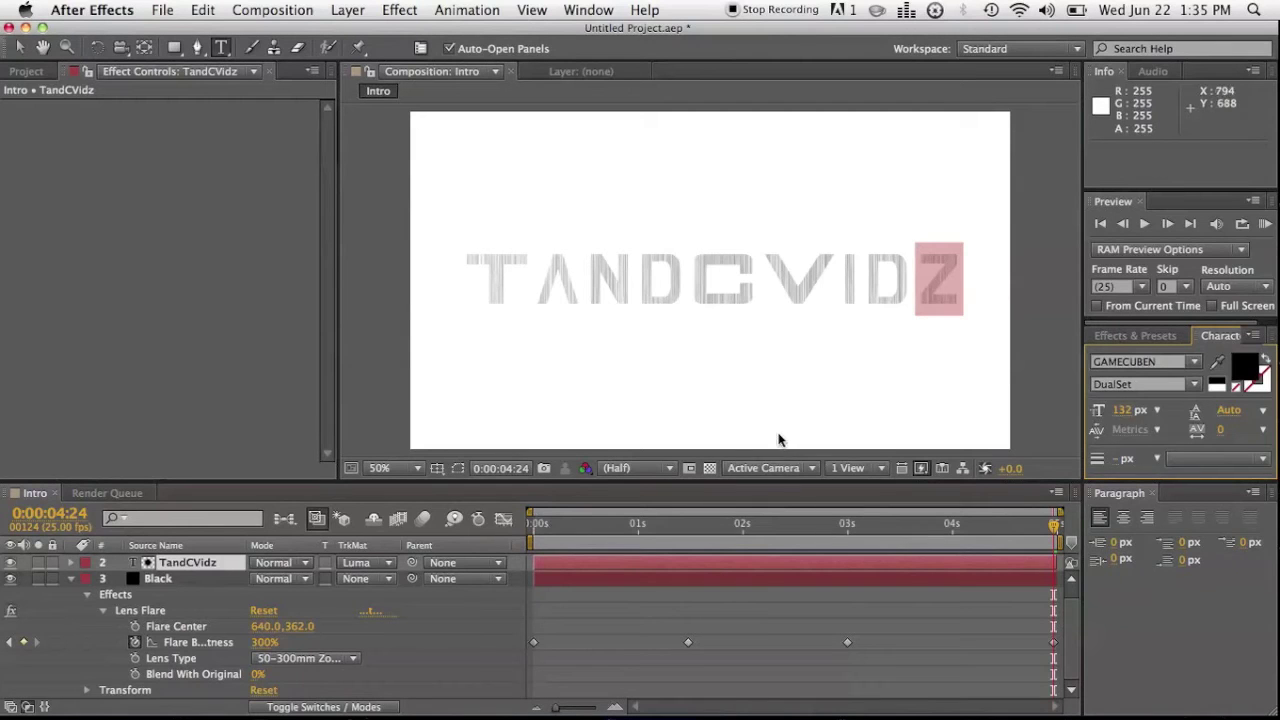
Step: Preview the intro animation from 0:00:00:00, finishing with a full RAM preview of the brightening flare behind the title
left_click_drag(1058, 527, 527, 546)
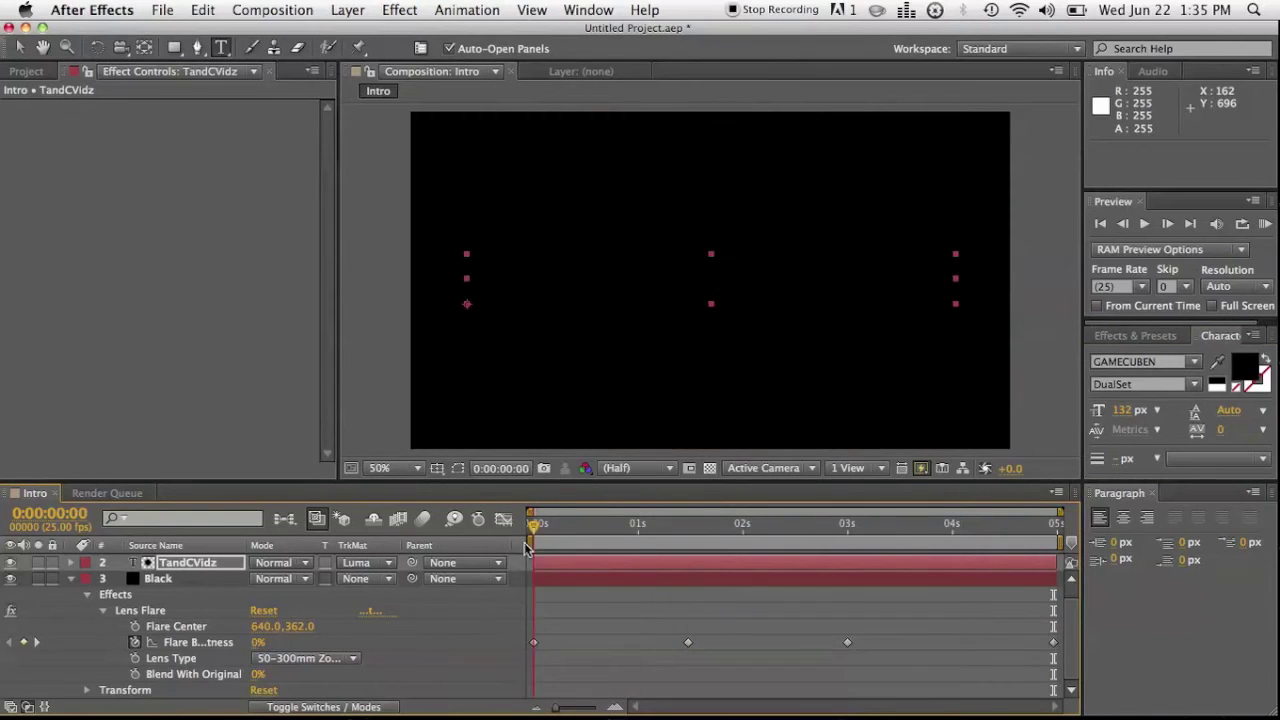
left_click(286, 383)
left_click(1150, 226)
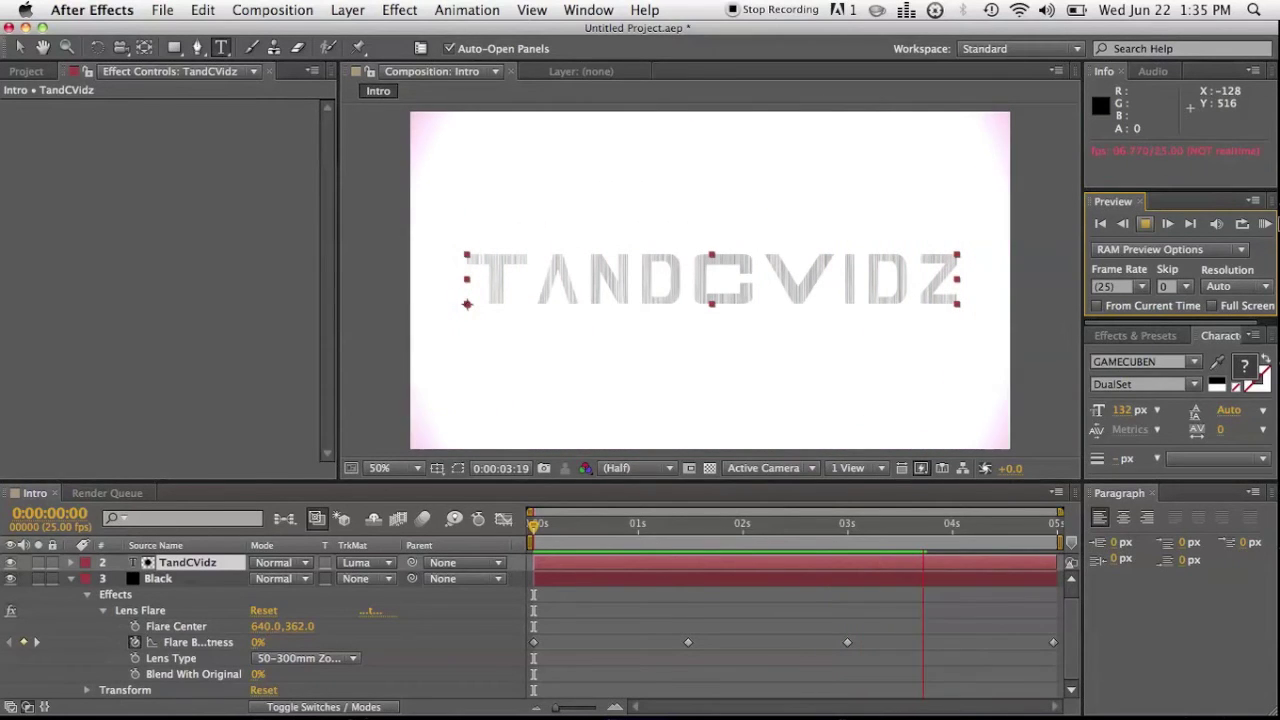
left_click(1011, 541)
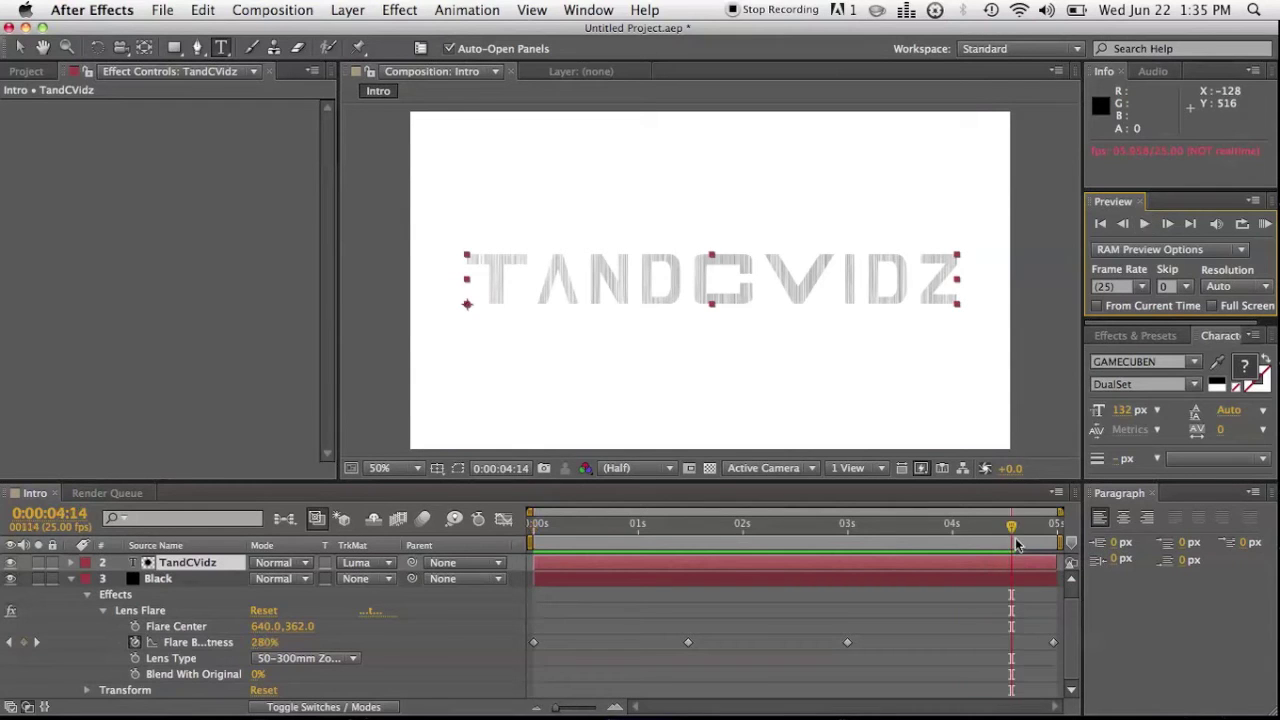
left_click_drag(846, 525, 536, 527)
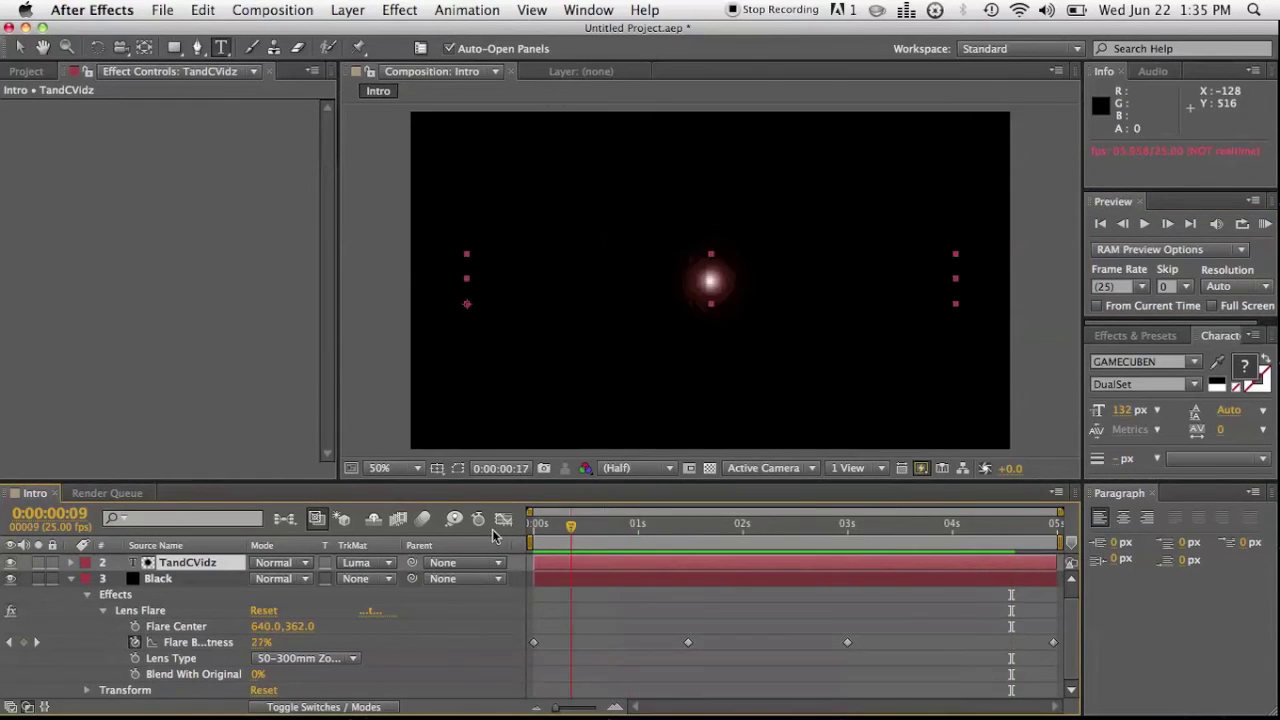
key("space")
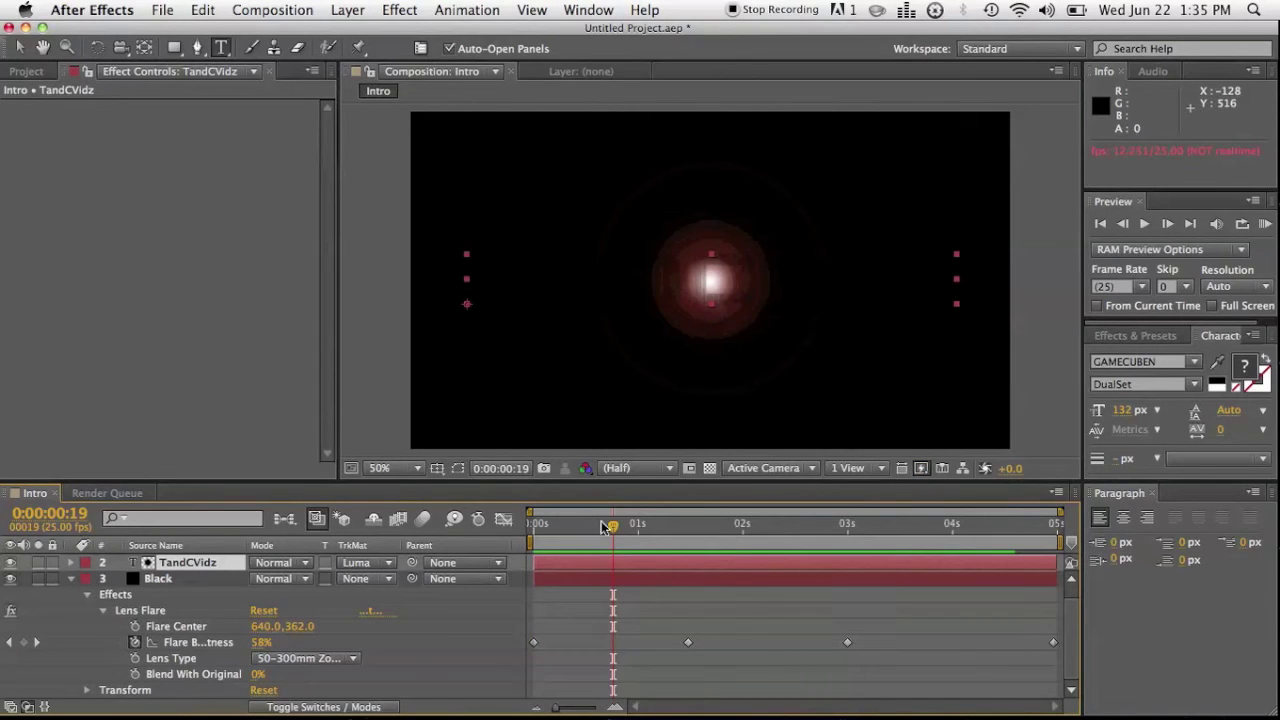
left_click_drag(609, 527, 497, 528)
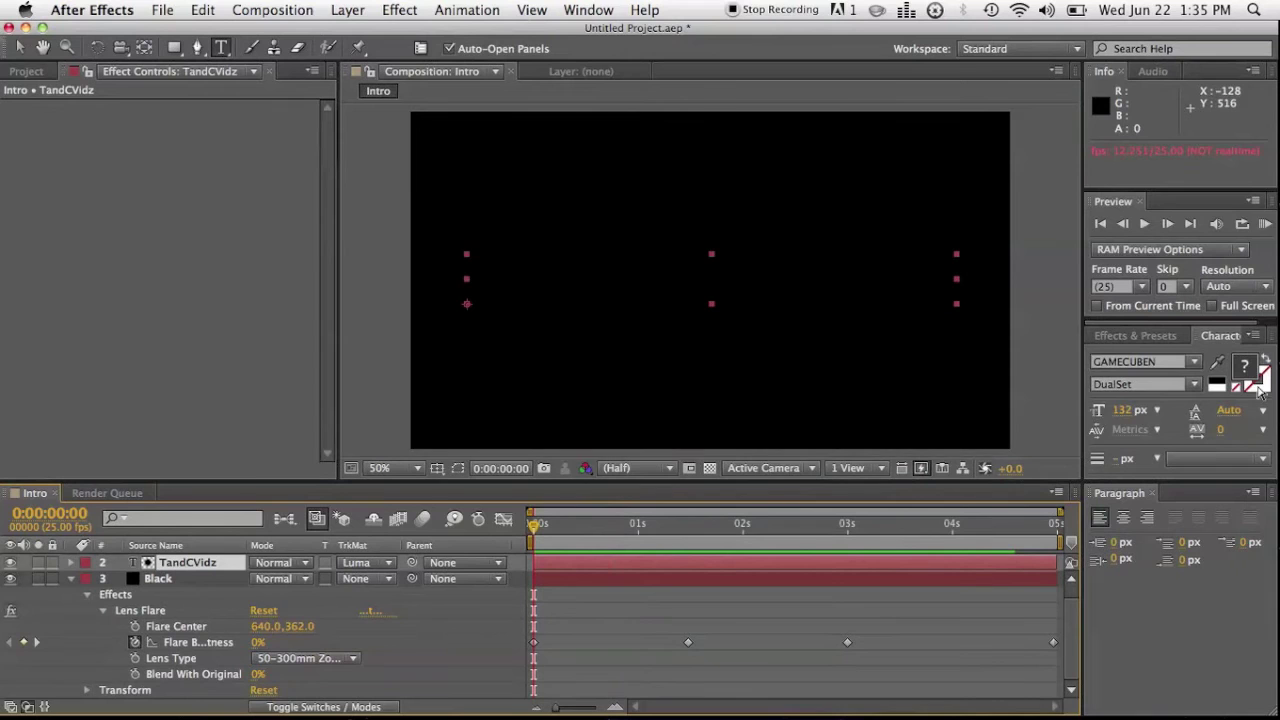
left_click(1264, 224)
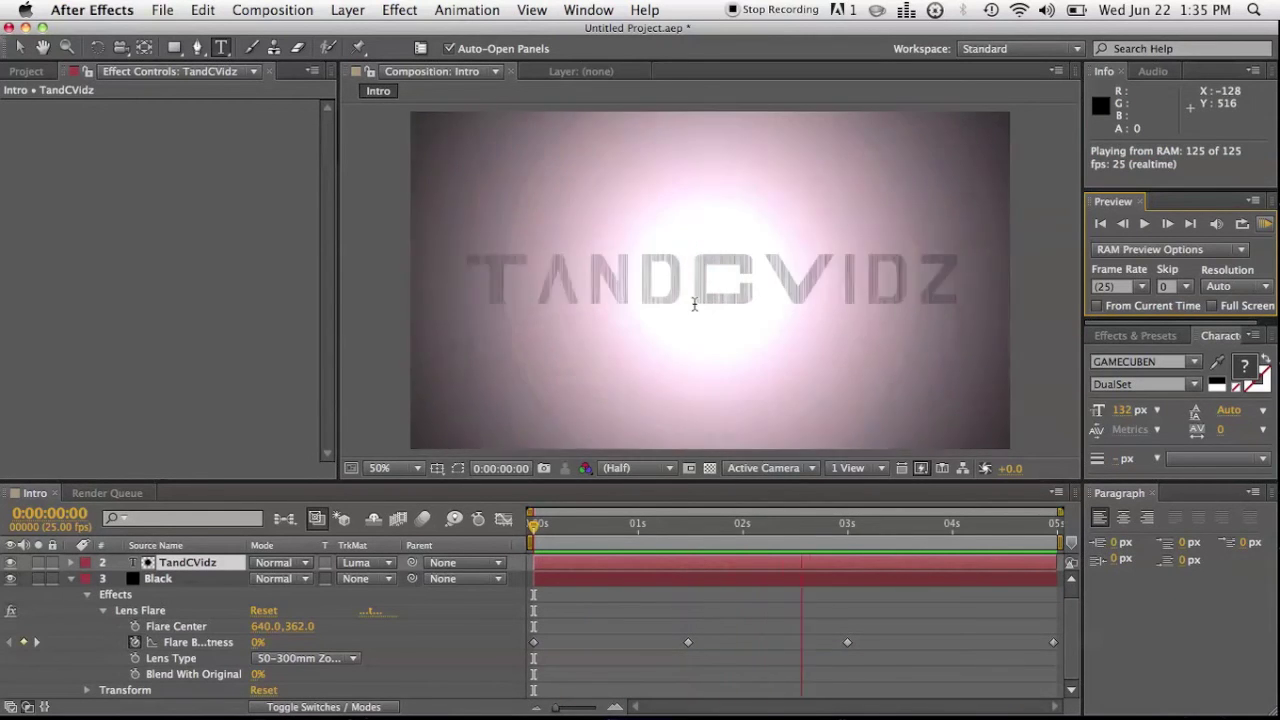
key("space")
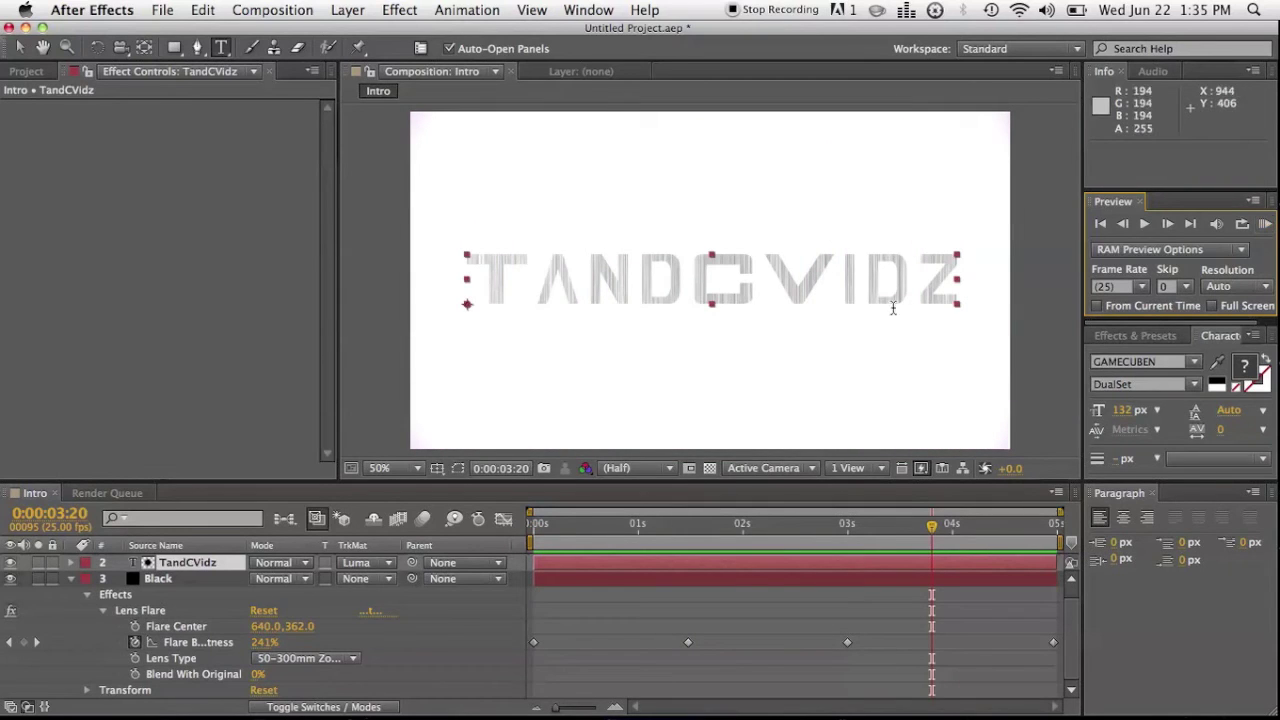
Step: Apply the 4-Color Gradient effect to the whole TandCVidz title
left_click(975, 275)
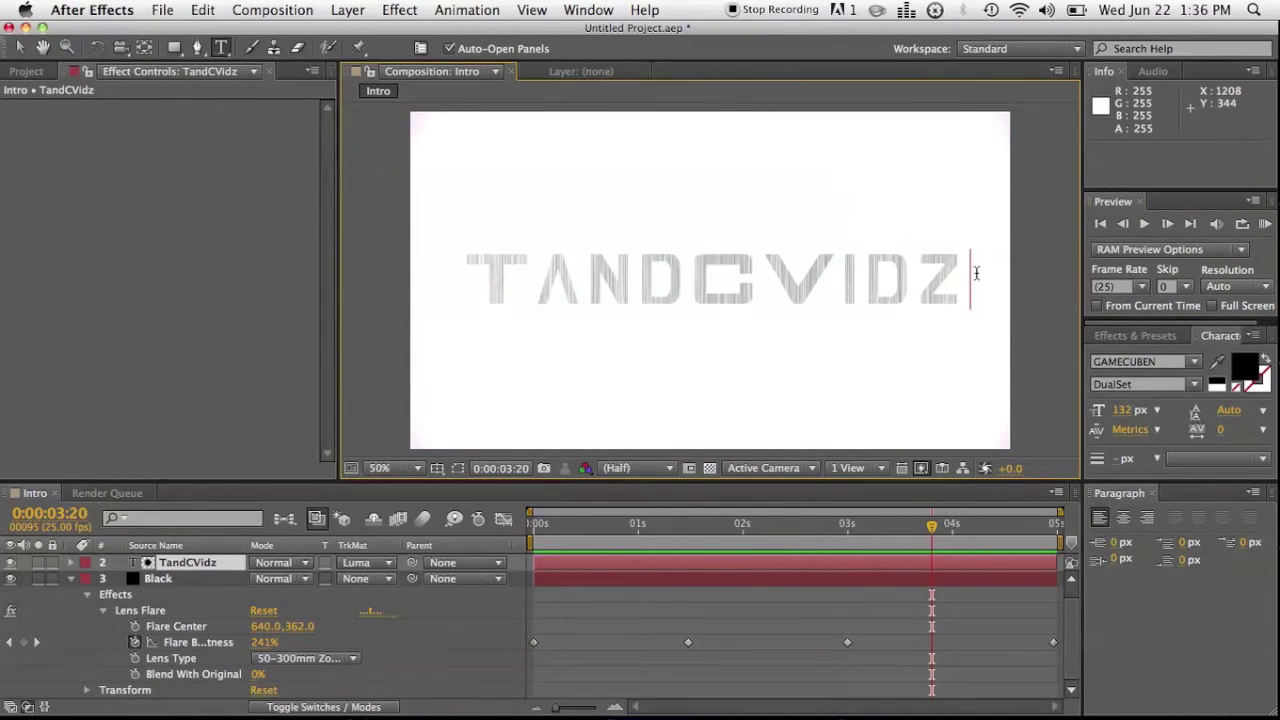
left_click_drag(967, 279, 460, 276)
left_click(393, 10)
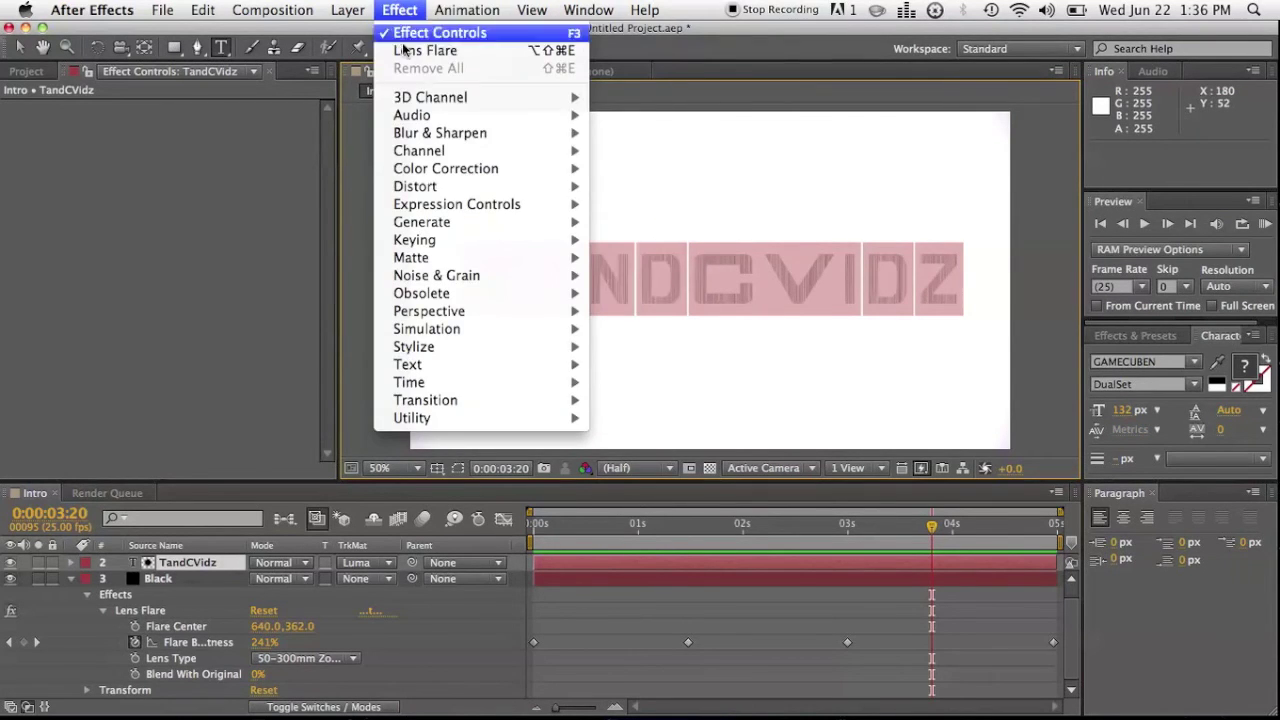
mouse_move(427, 237)
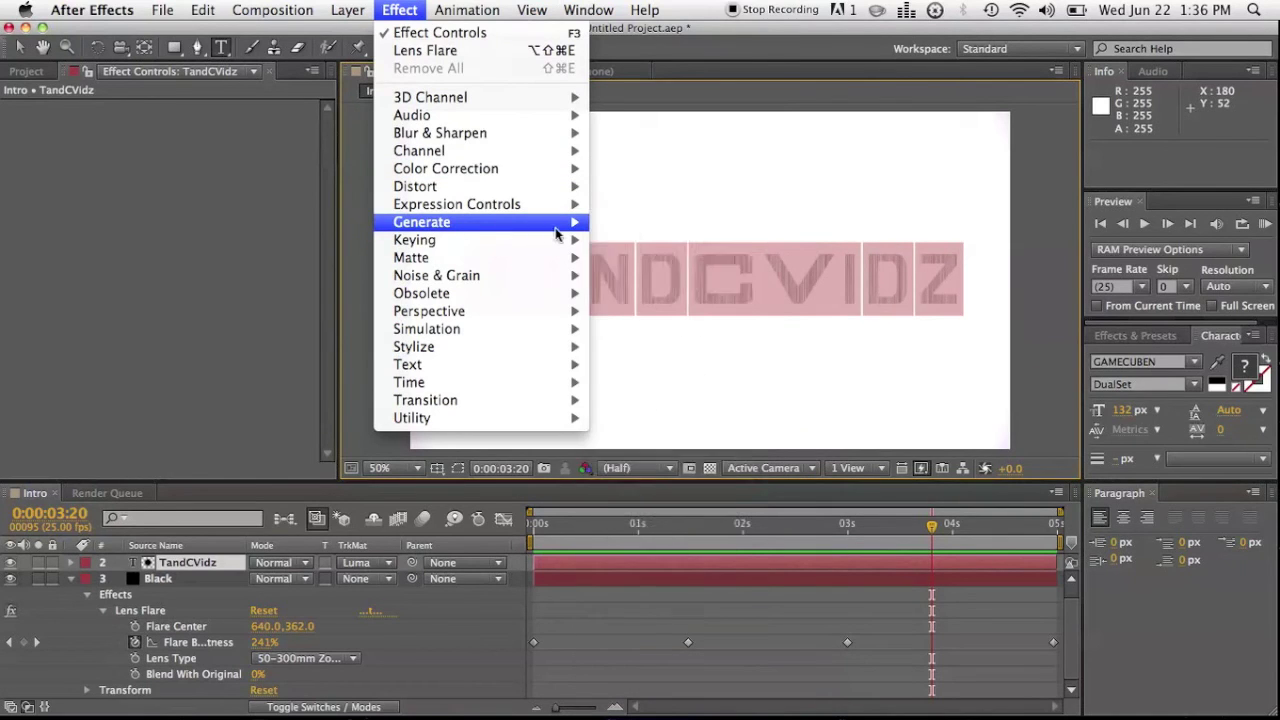
left_click(661, 224)
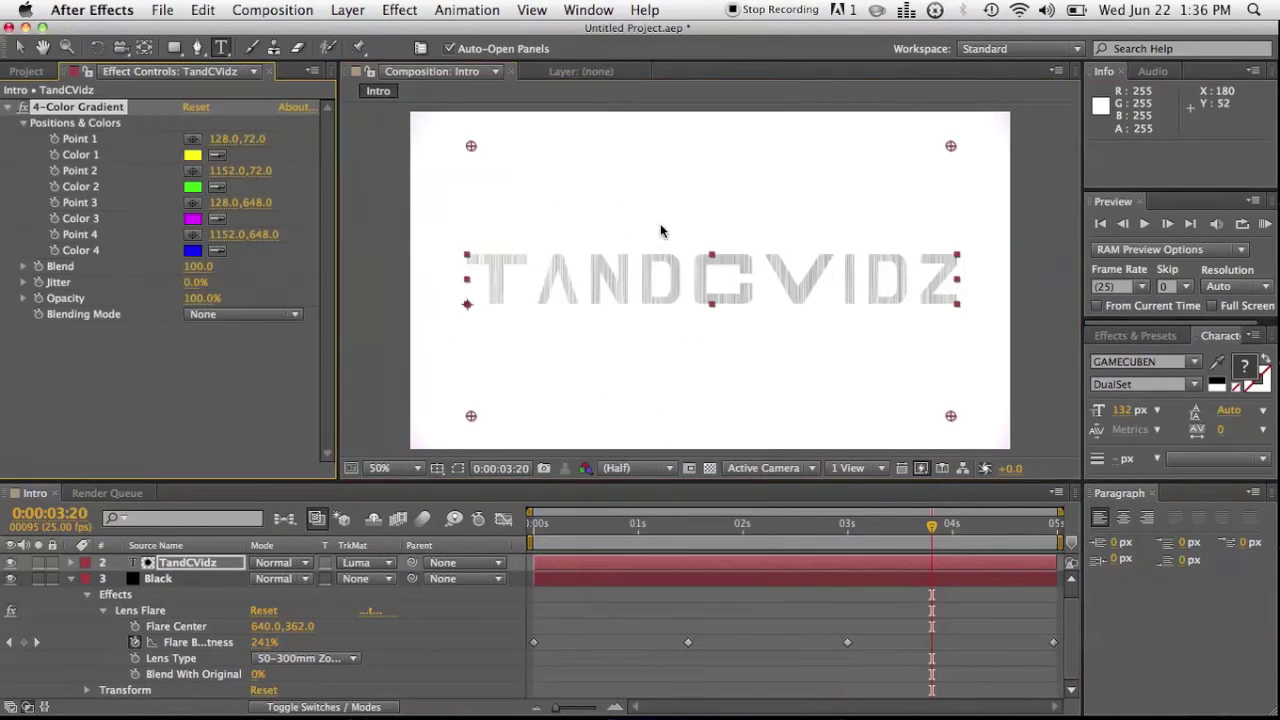
Step: Reposition the gradient points around the title: Point 3 at 316,440, Point 1 at 652,242, Point 4 at 978,430, Point 2 at 398,268
left_click_drag(471, 416, 560, 320)
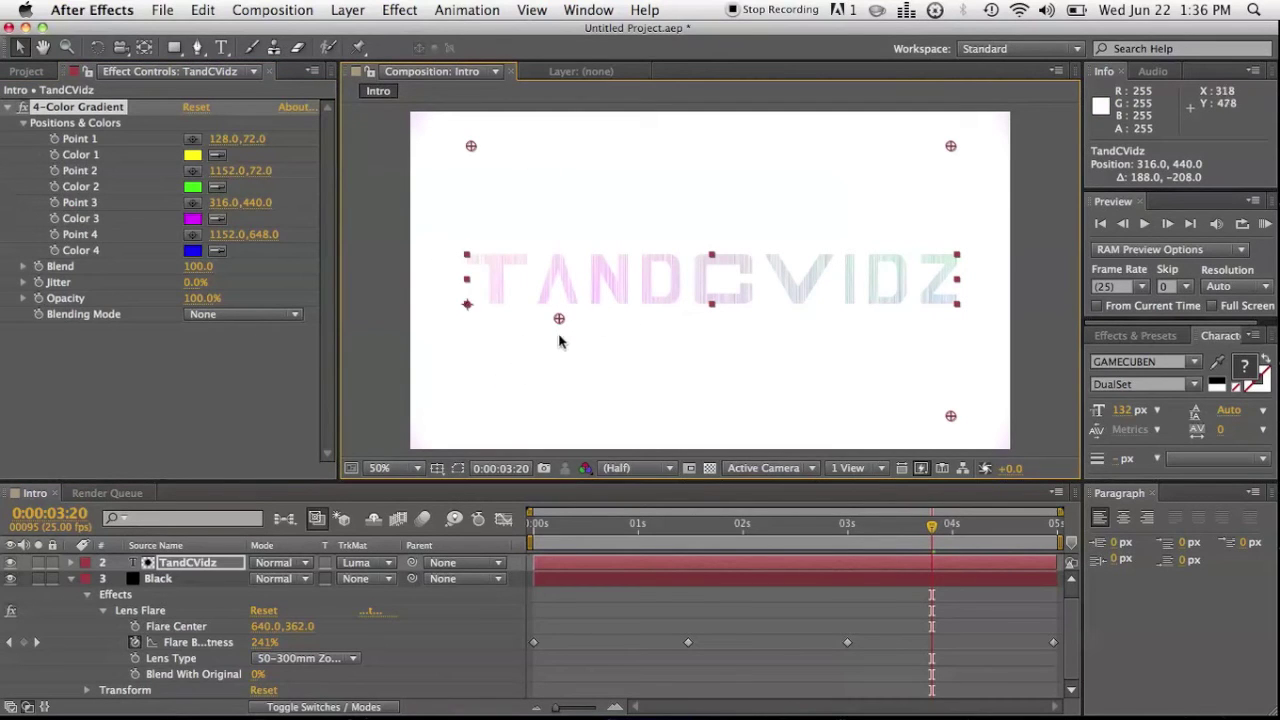
left_click_drag(470, 148, 716, 226)
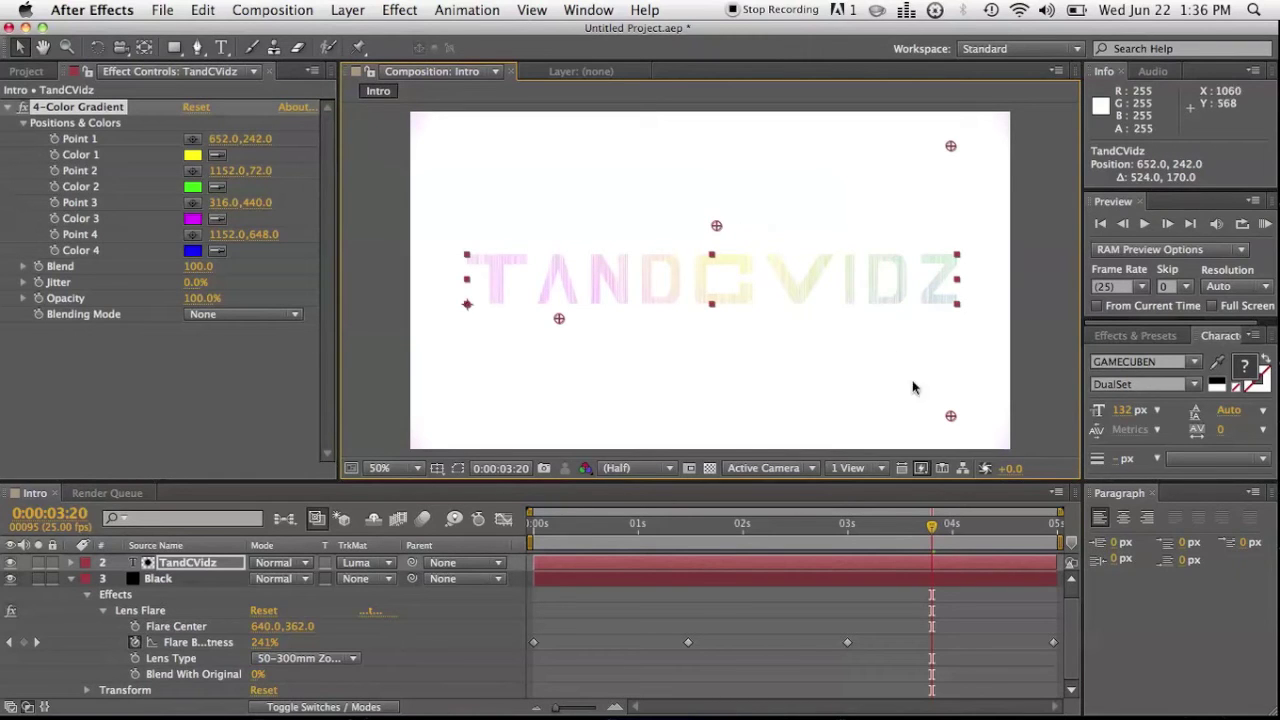
left_click_drag(951, 418, 874, 320)
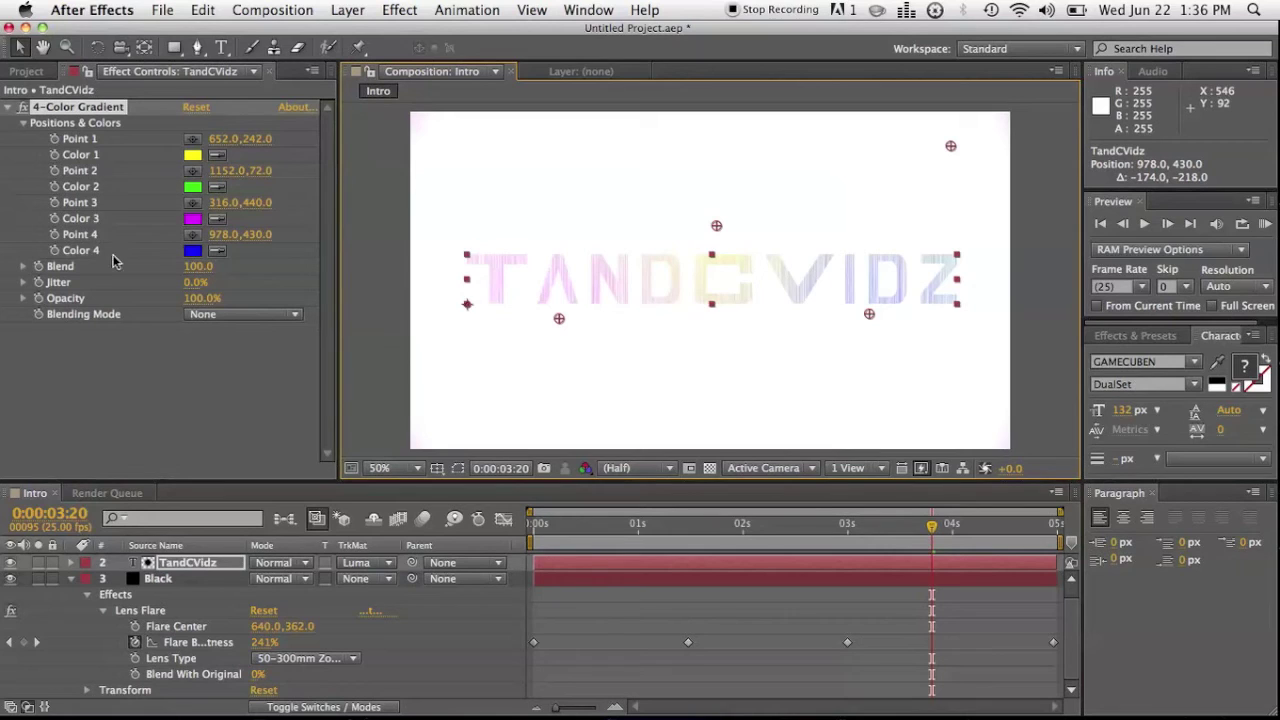
left_click_drag(952, 147, 598, 241)
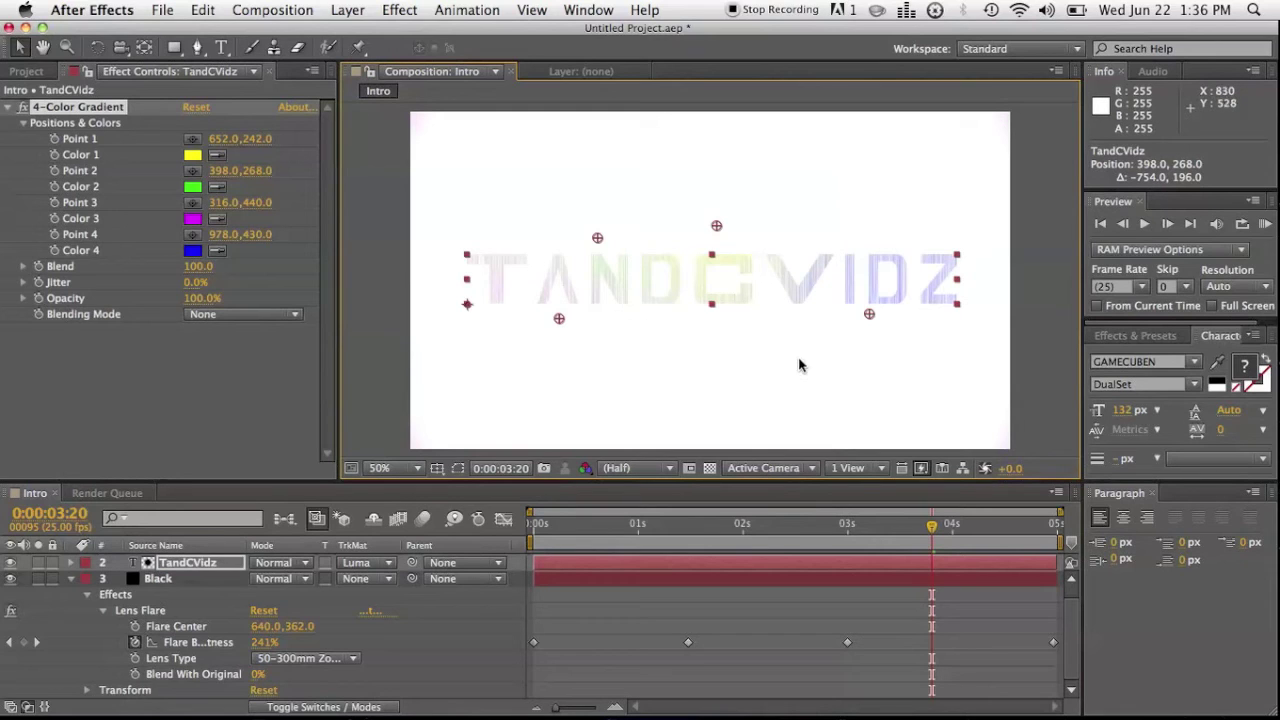
Step: RAM preview the intro from 0:00:00:00 to check the gradient-colored title
left_click(707, 430)
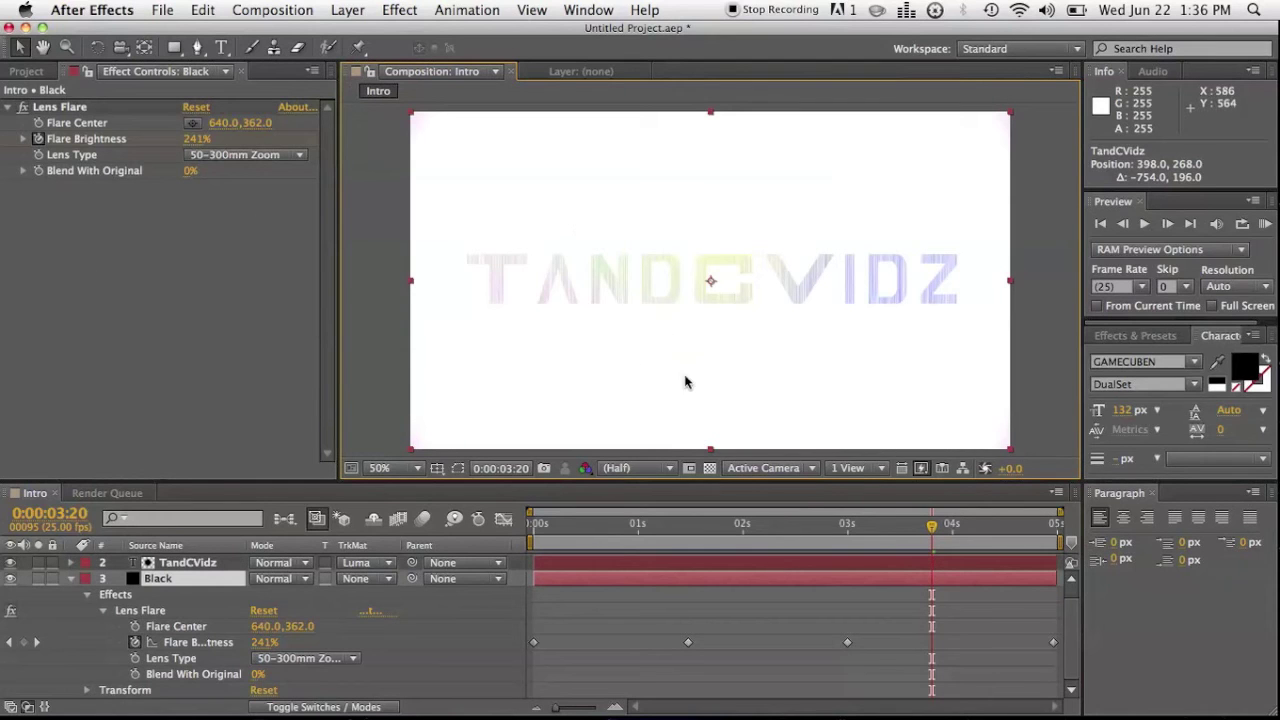
left_click_drag(680, 523, 533, 523)
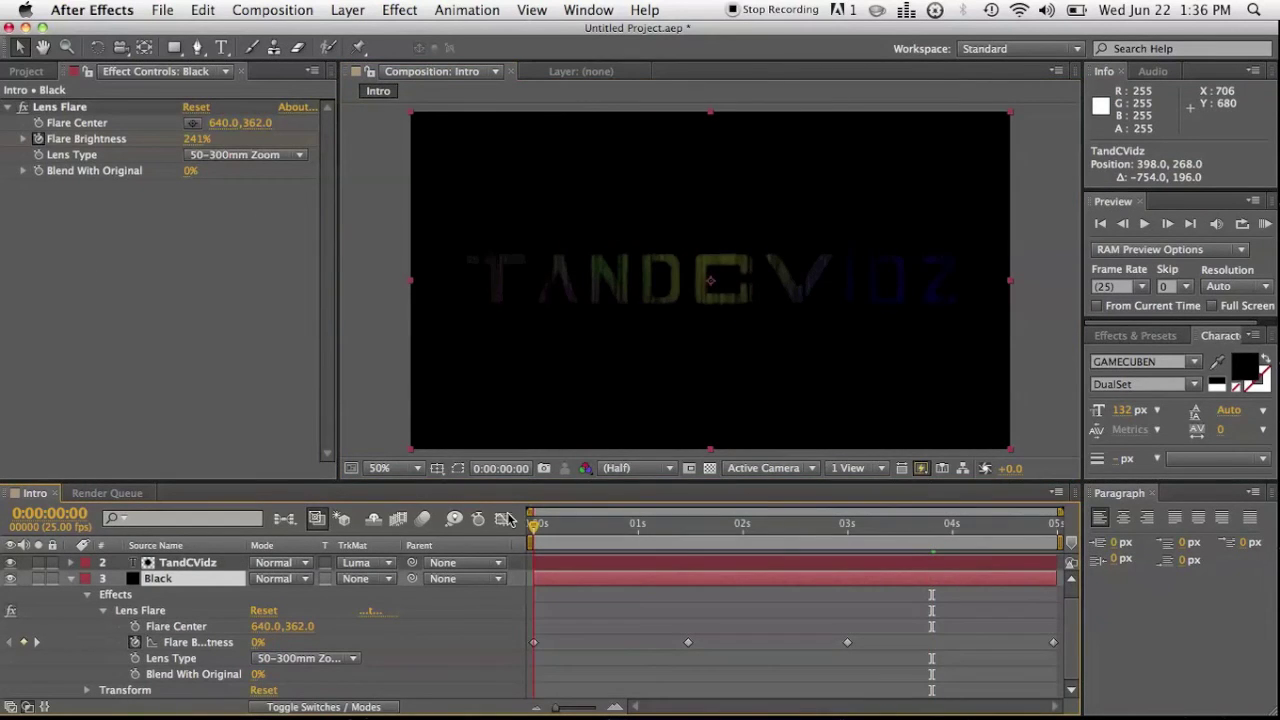
left_click(1265, 226)
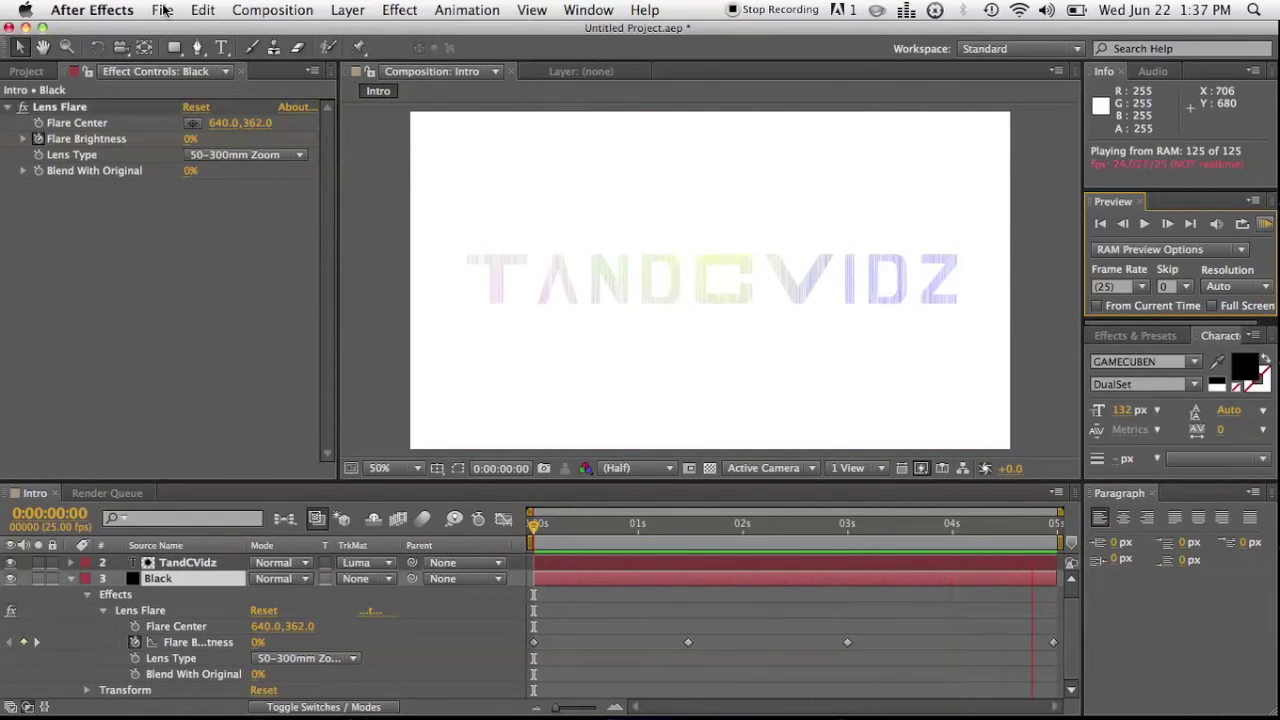
Step: Add the Intro composition to the render queue
left_click(280, 14)
left_click(272, 10)
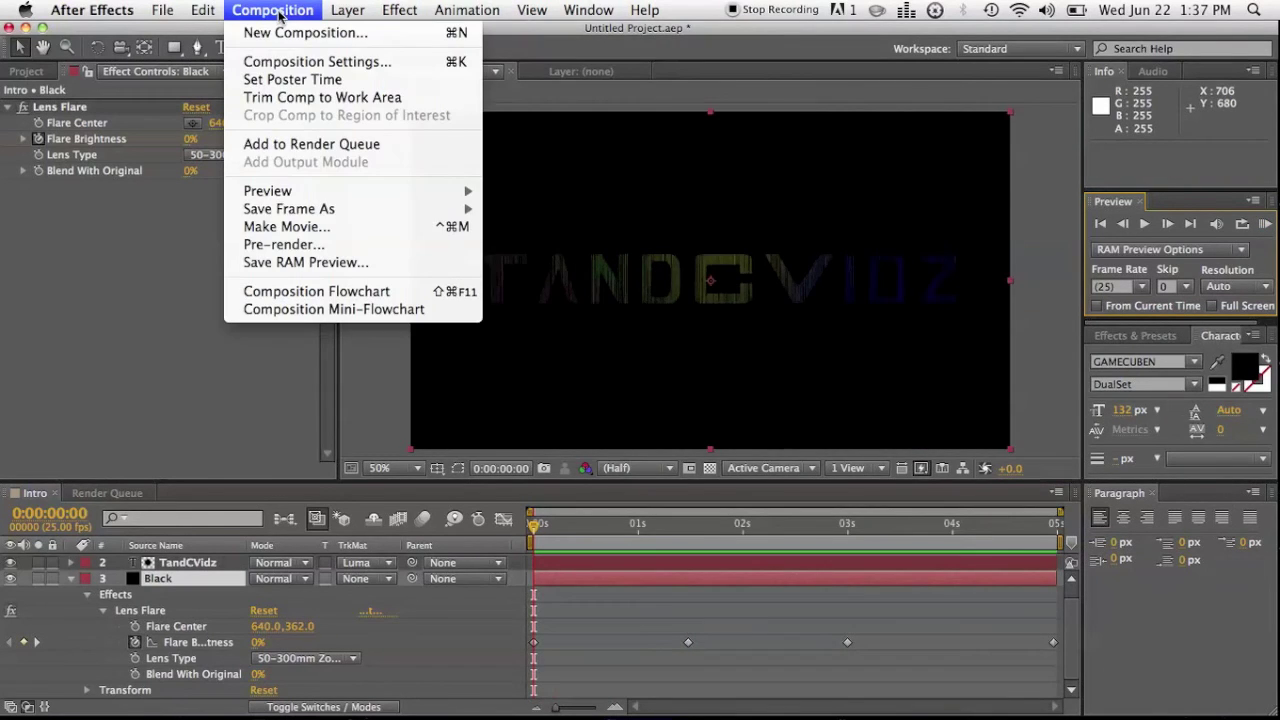
left_click(310, 146)
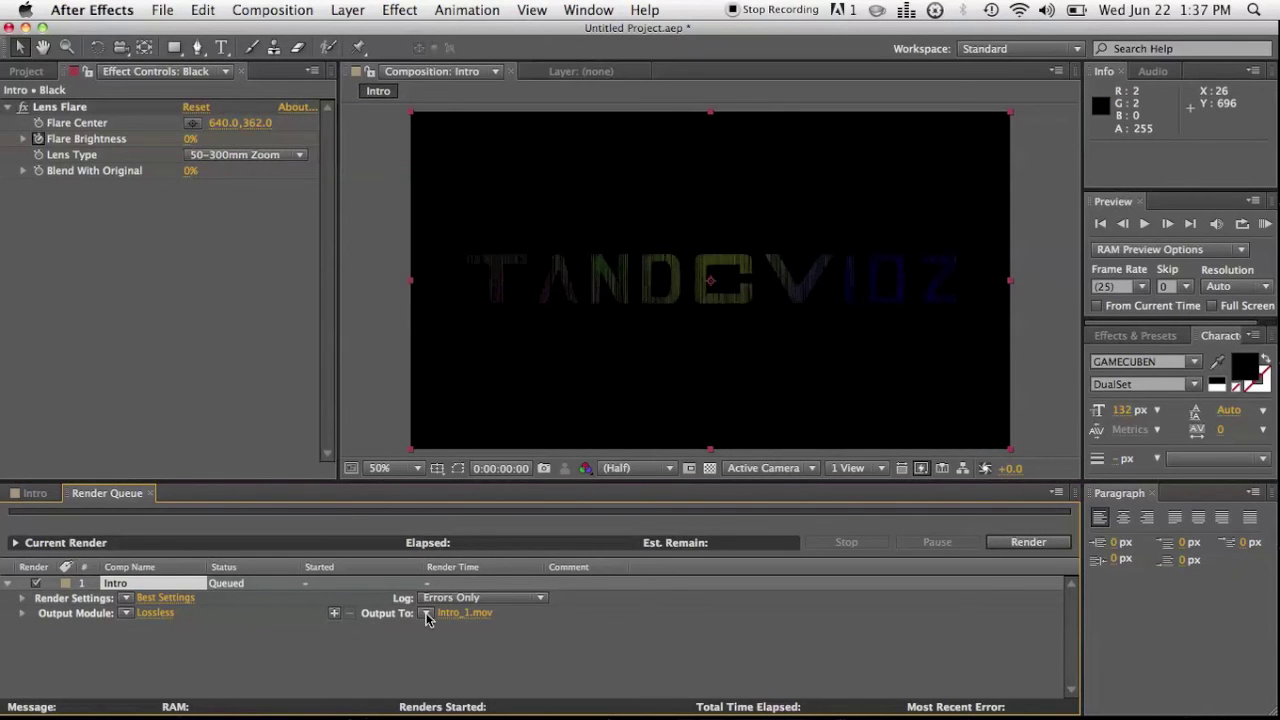
Step: Set the render's output module to QuickTime format, leaving the other output options at their defaults
left_click(155, 613)
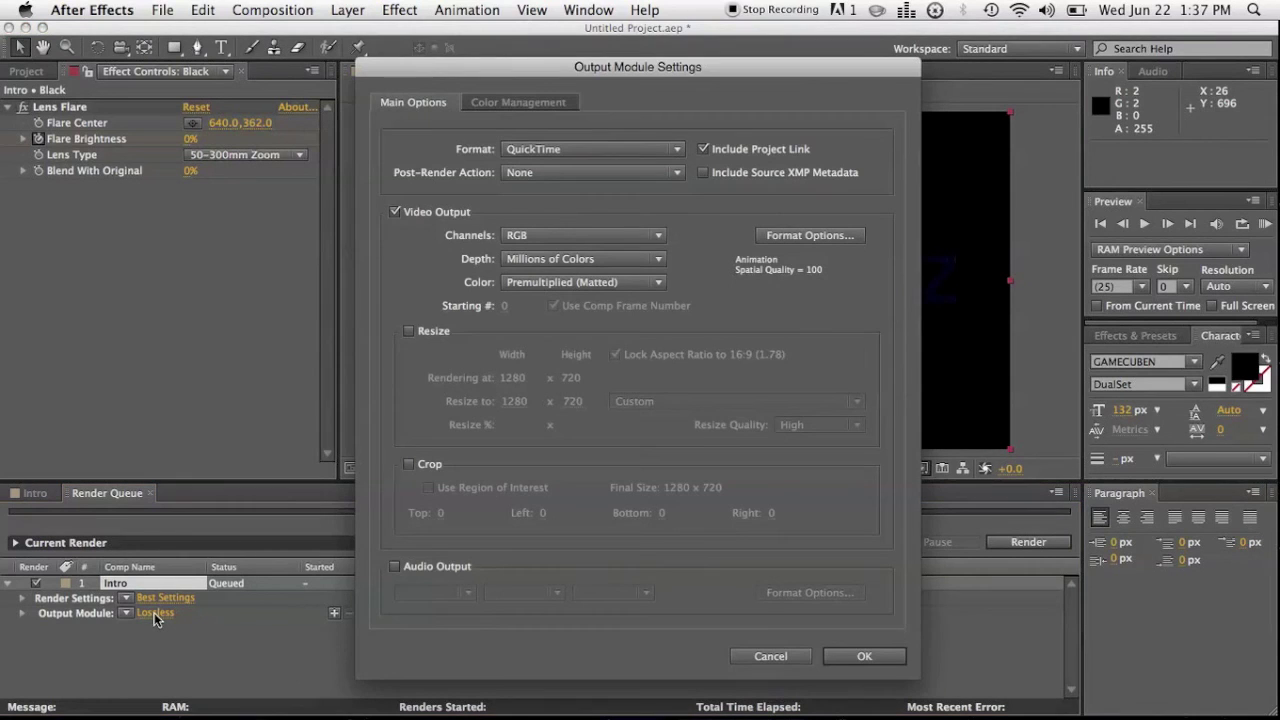
left_click(684, 152)
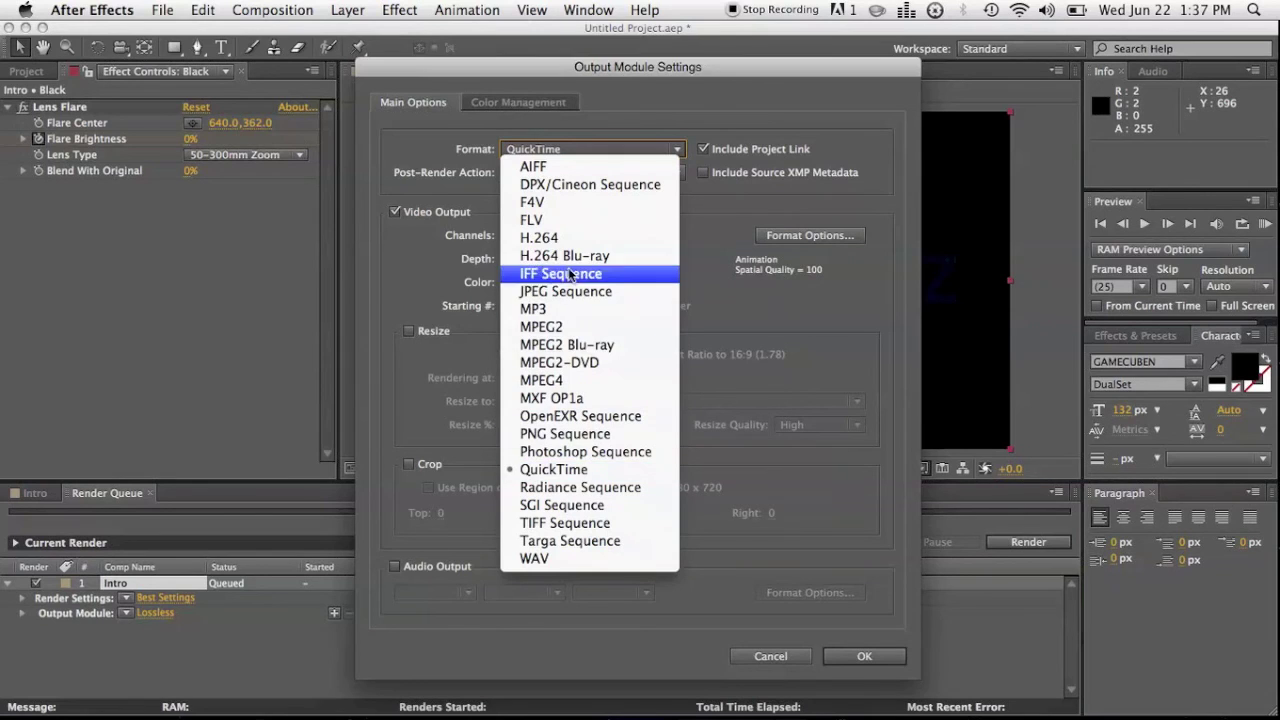
left_click(756, 214)
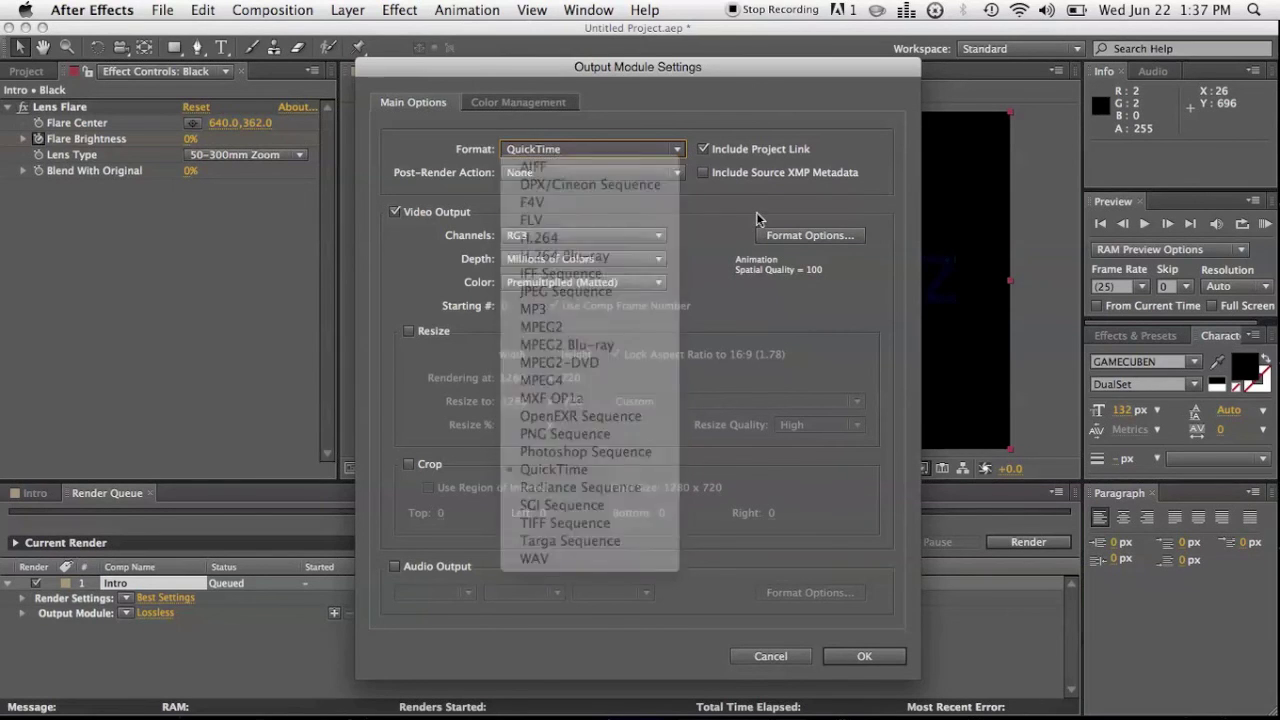
left_click(615, 148)
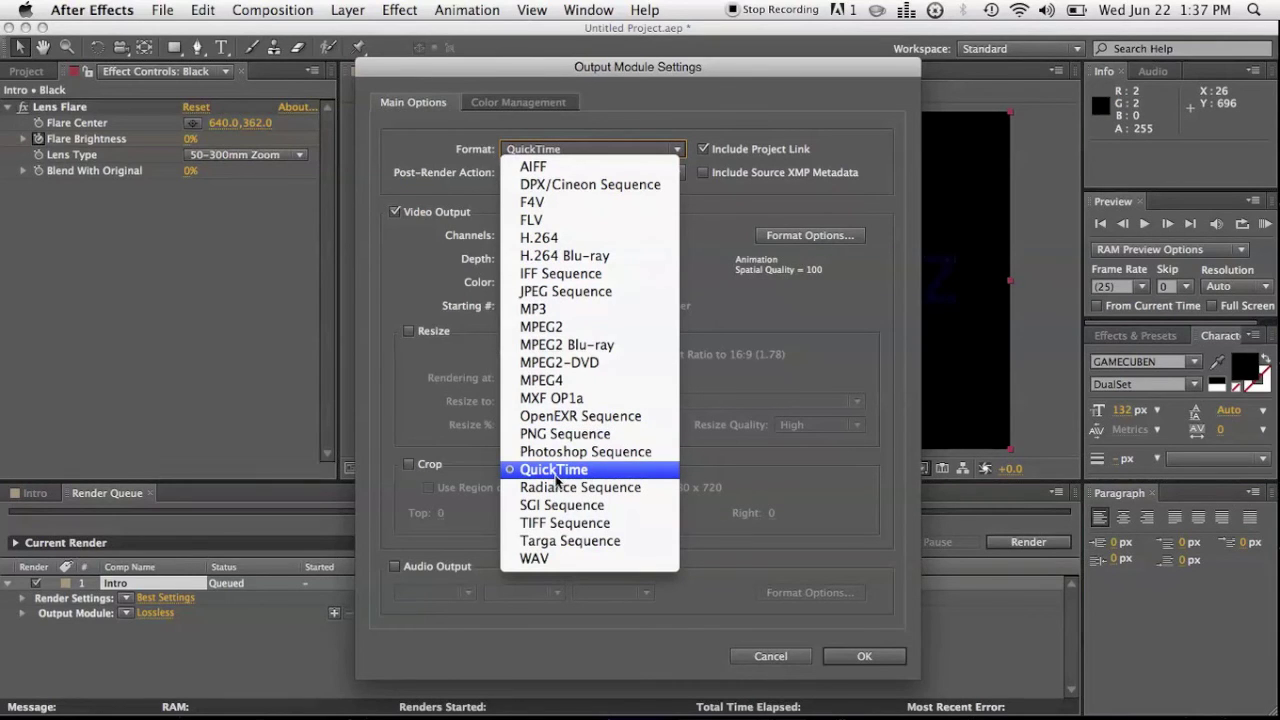
left_click(857, 657)
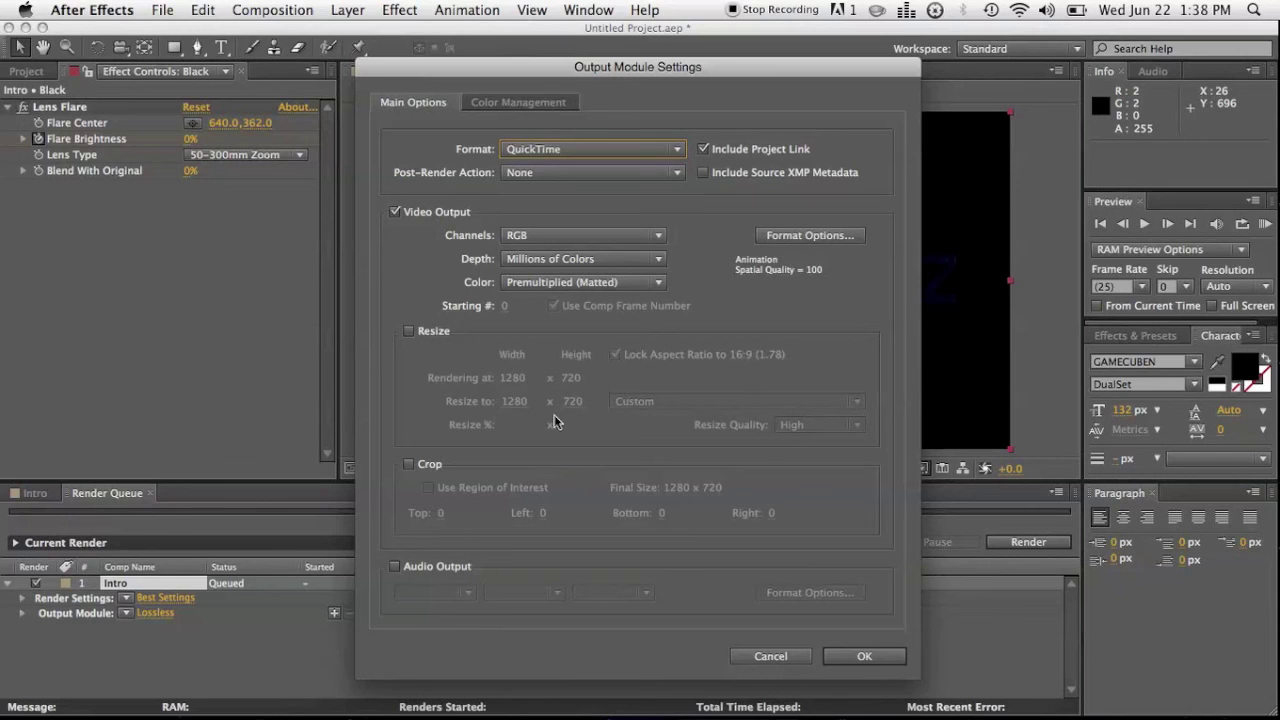
left_click(860, 657)
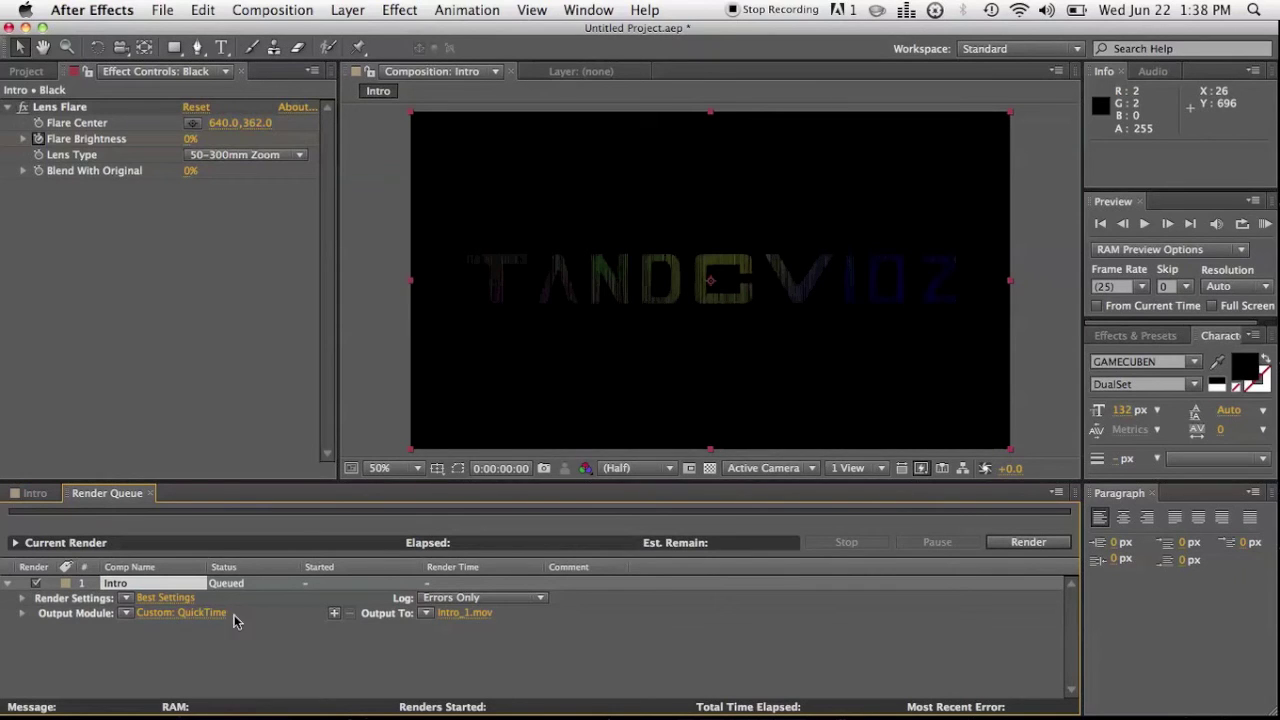
Step: Set the render's output file to Intro_2.mov on the Desktop
left_click(470, 613)
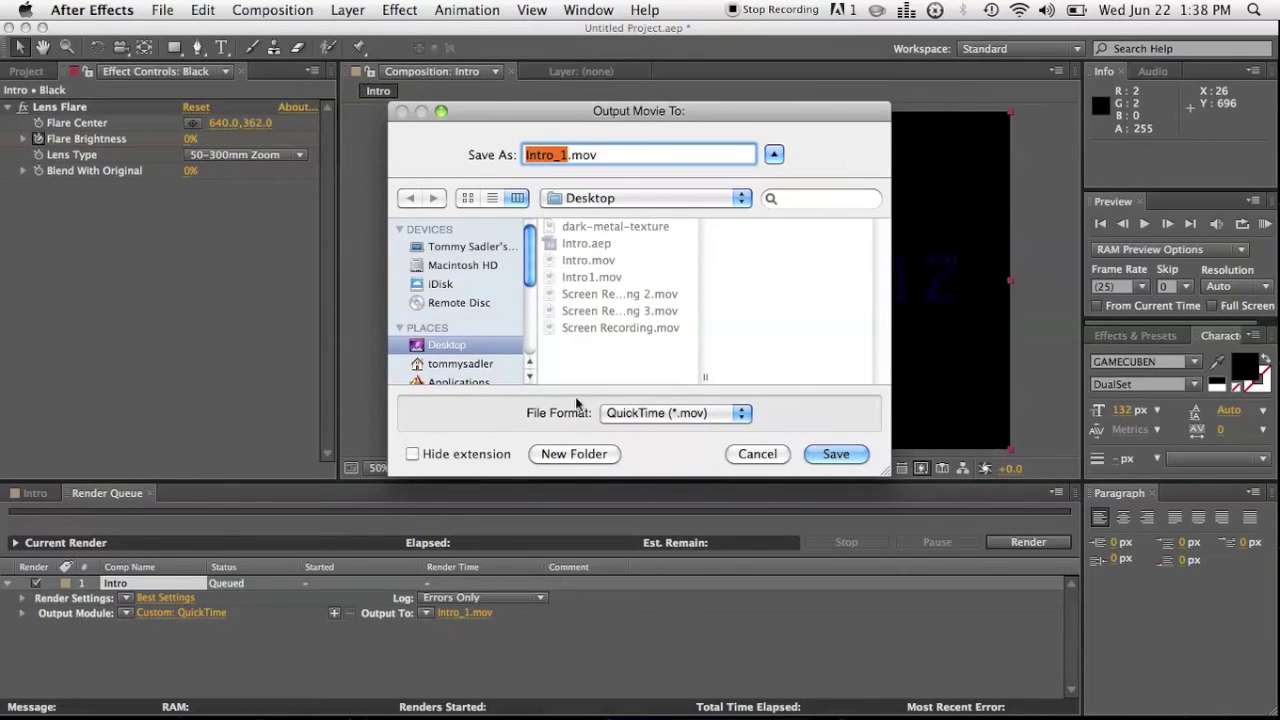
left_click(566, 155)
key("BackSpace")
type("2")
left_click(827, 454)
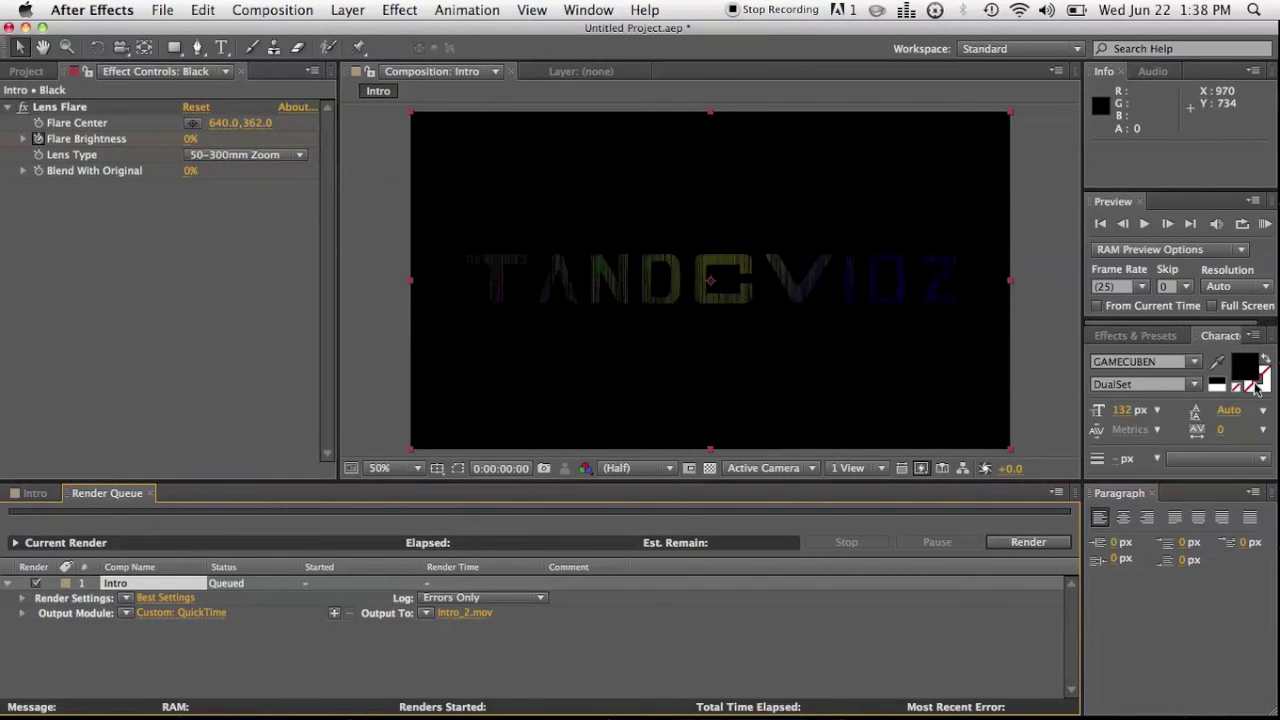
Step: Render the queued Intro composition to Intro_2.mov
left_click(1045, 543)
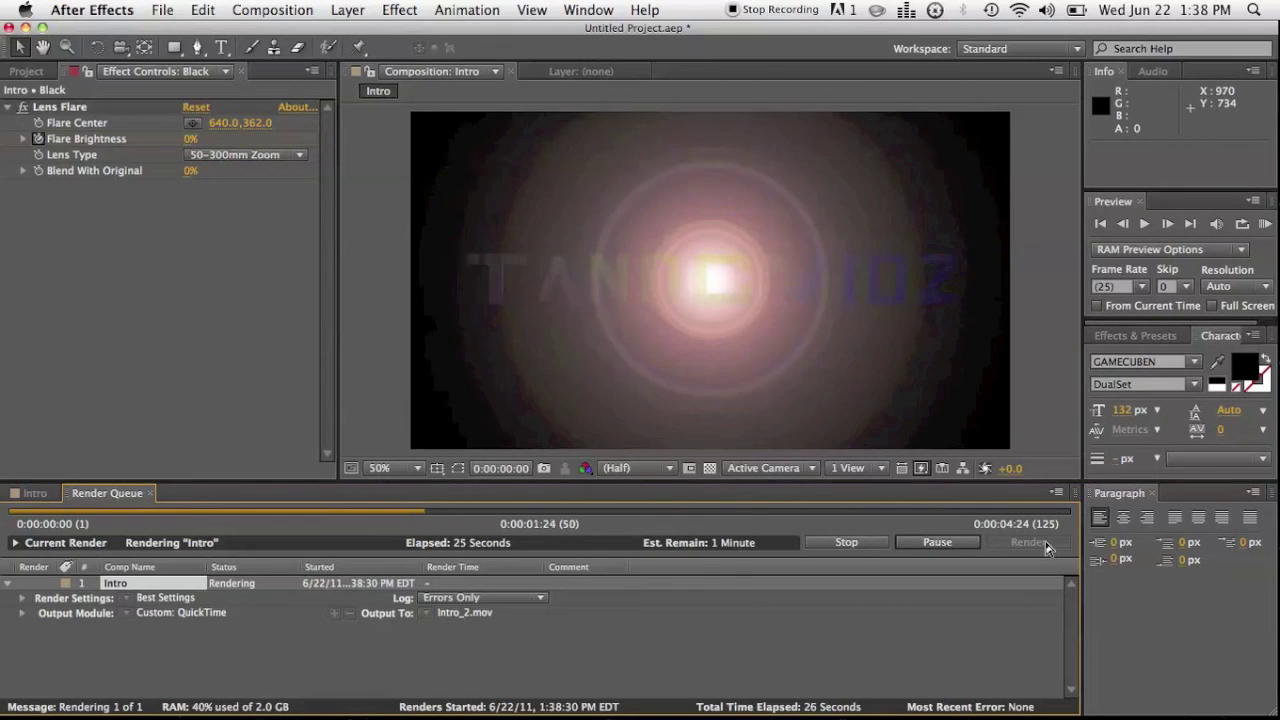
key("XF86AudioRaiseVolume")
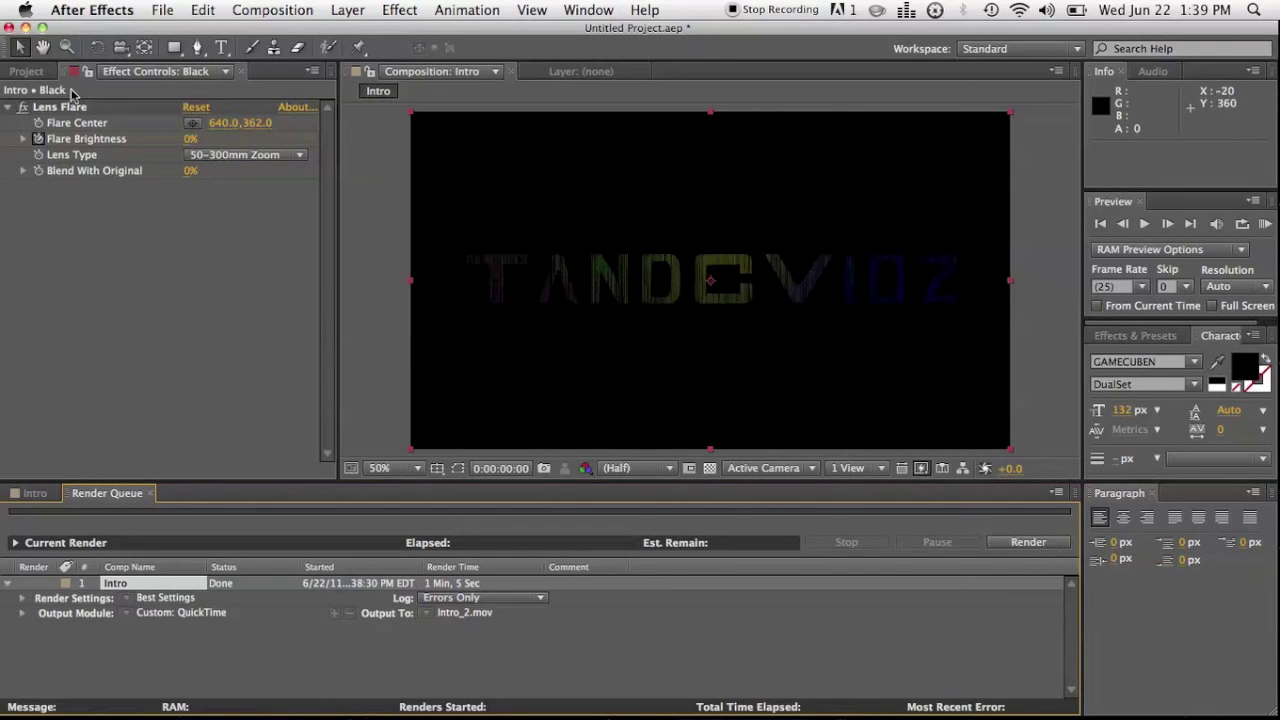
left_click(8, 27)
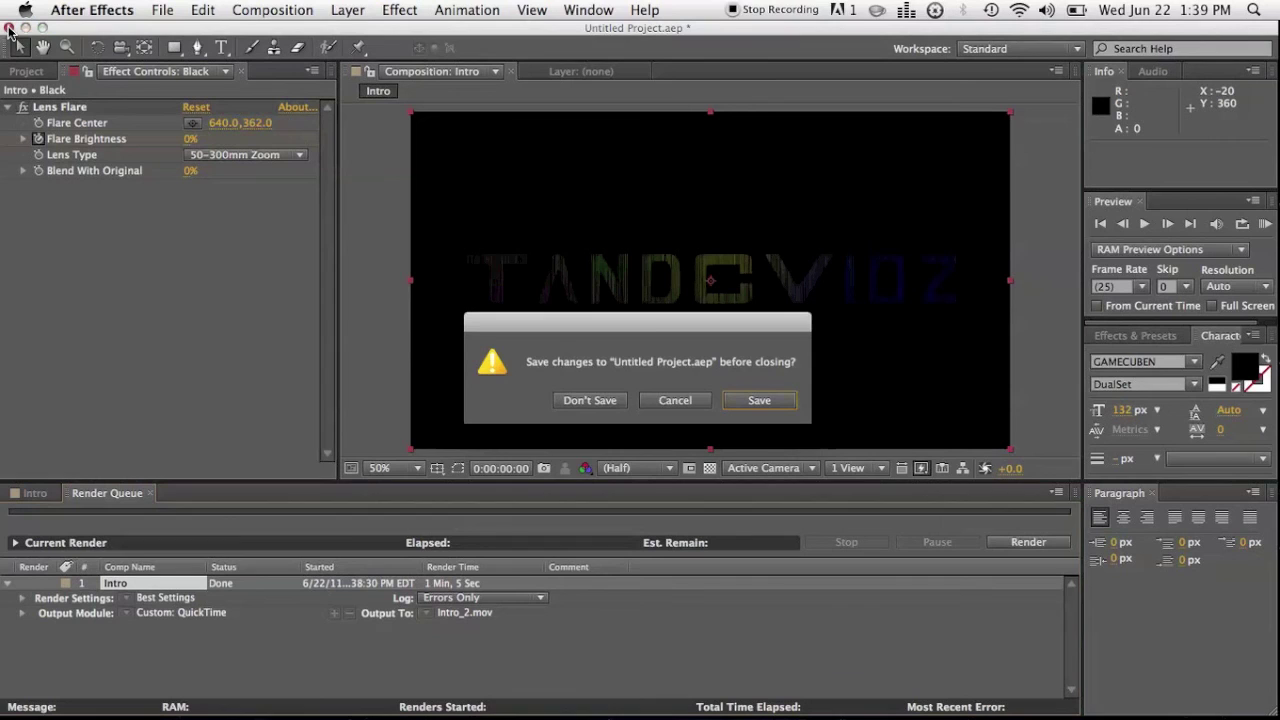
left_click(752, 401)
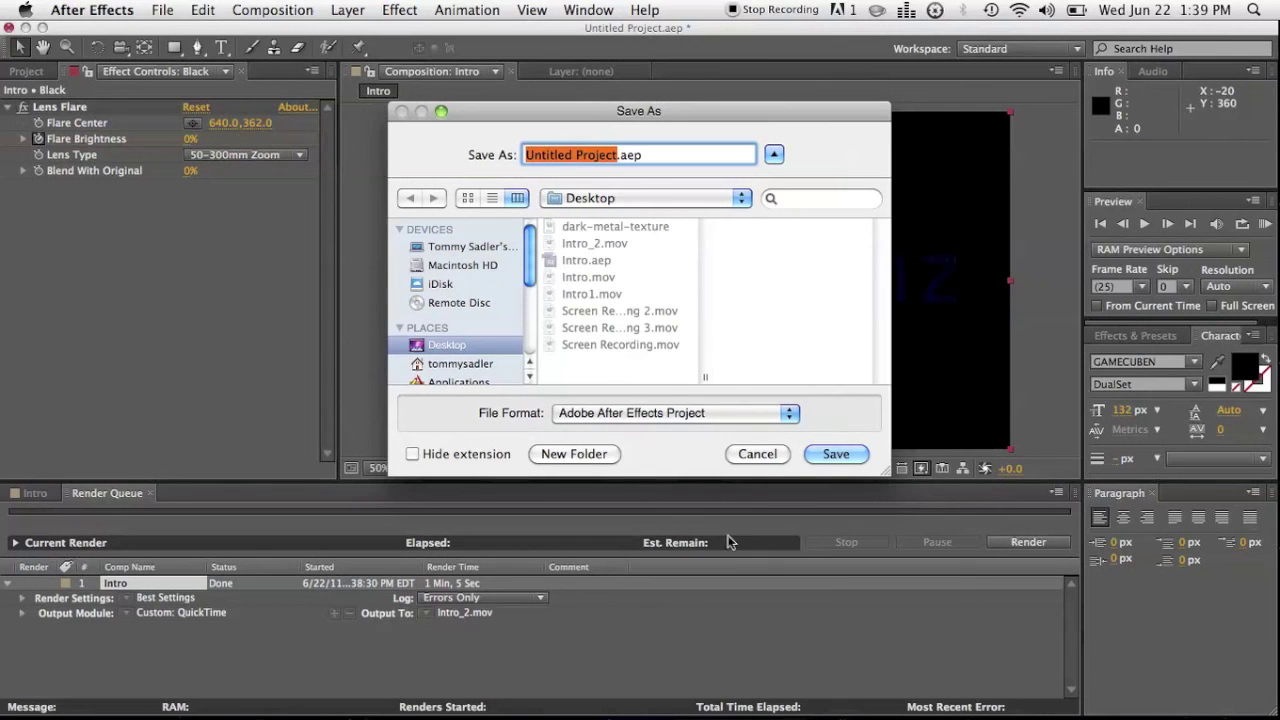
left_click(748, 453)
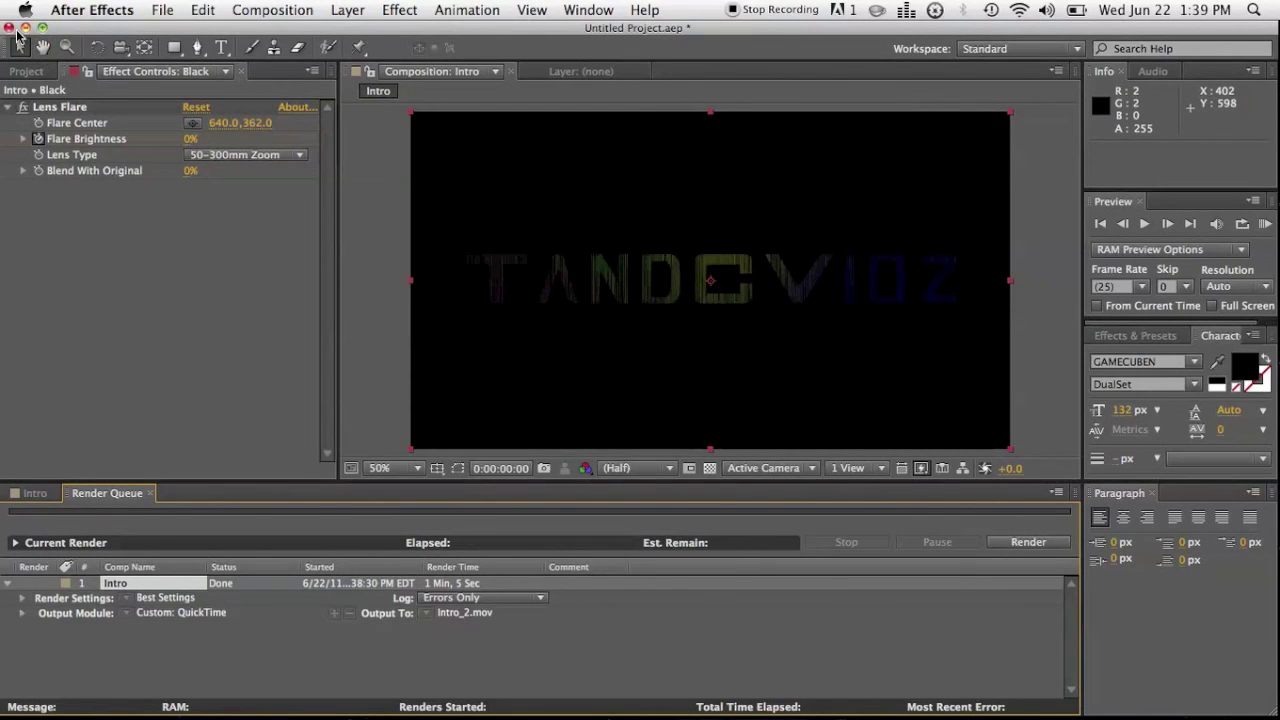
Step: Close the untitled project without saving its changes and quit After Effects
left_click(11, 28)
left_click(569, 400)
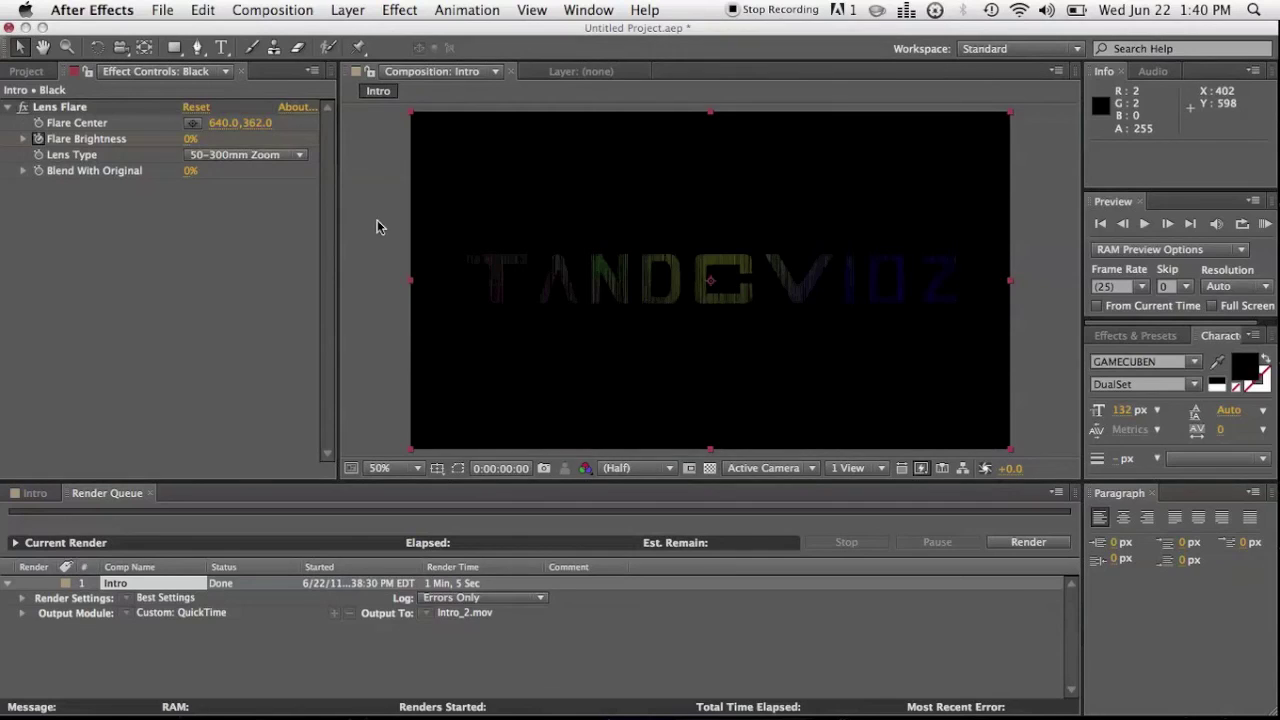
key("super+q")
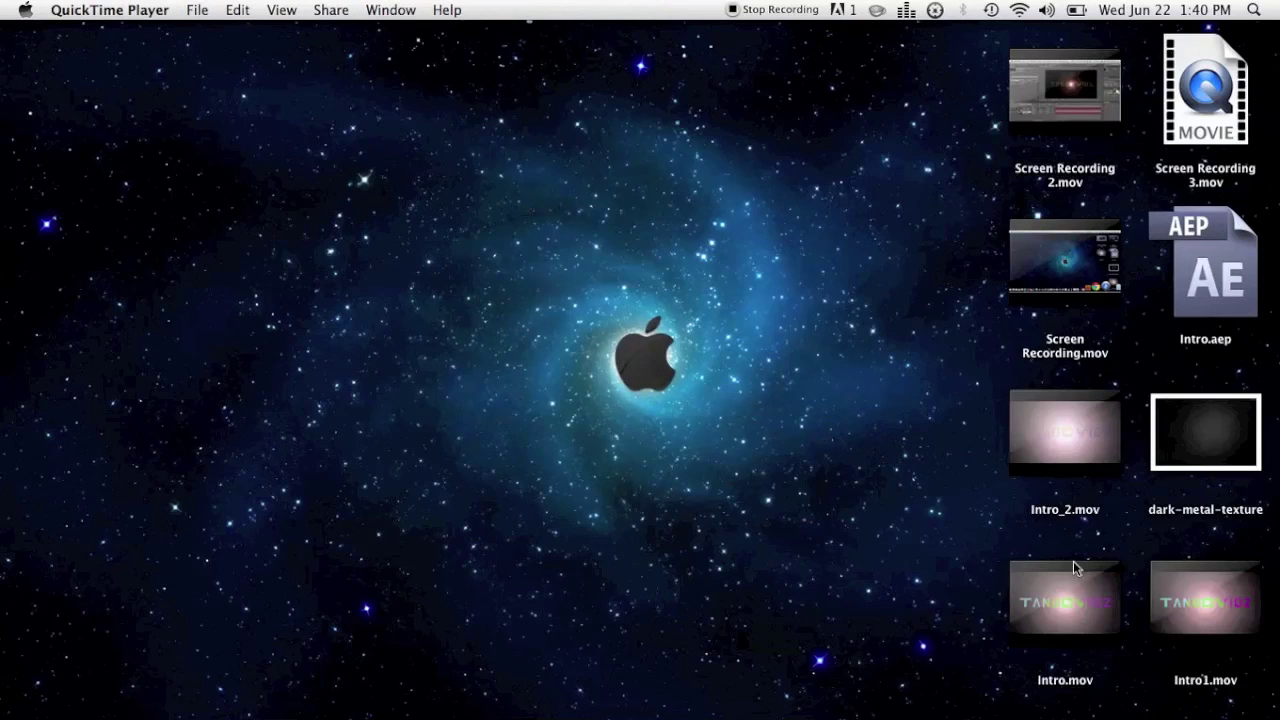
Step: Open the rendered Intro_2.mov from the Desktop in QuickTime Player and play it to check the finished intro
left_click(1087, 459)
double_click(1087, 459)
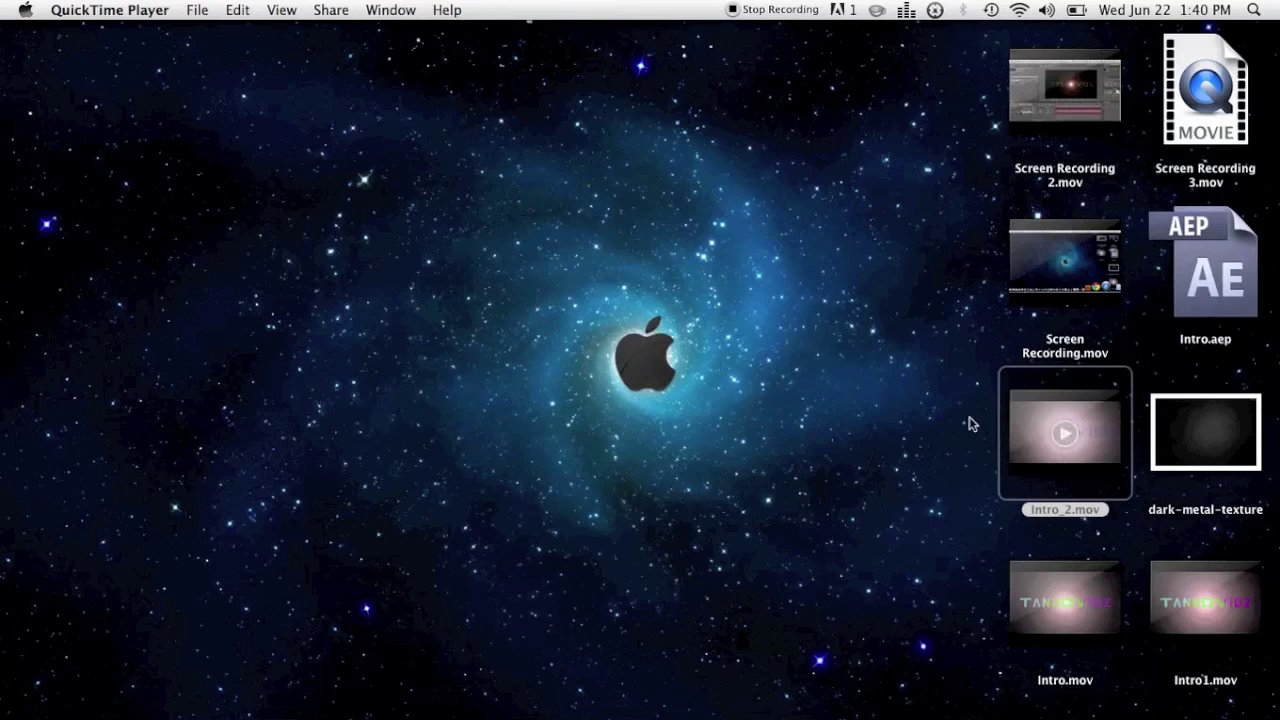
mouse_move(1043, 444)
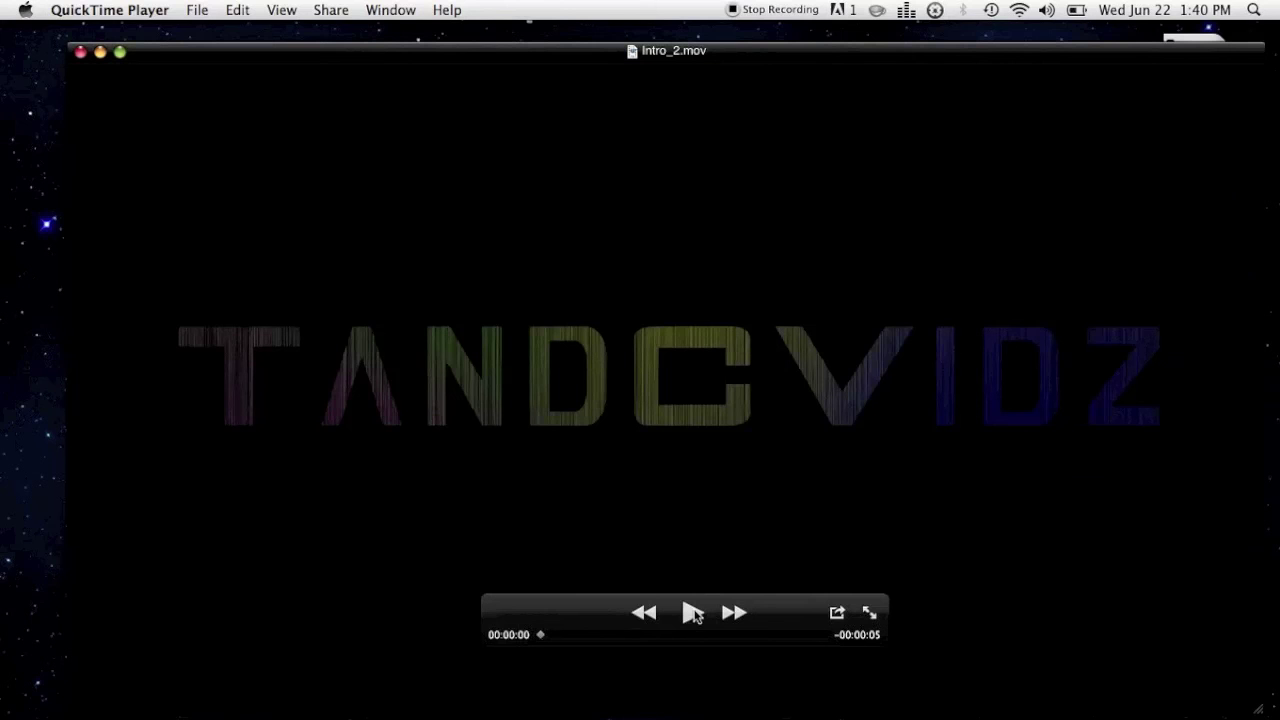
left_click(692, 614)
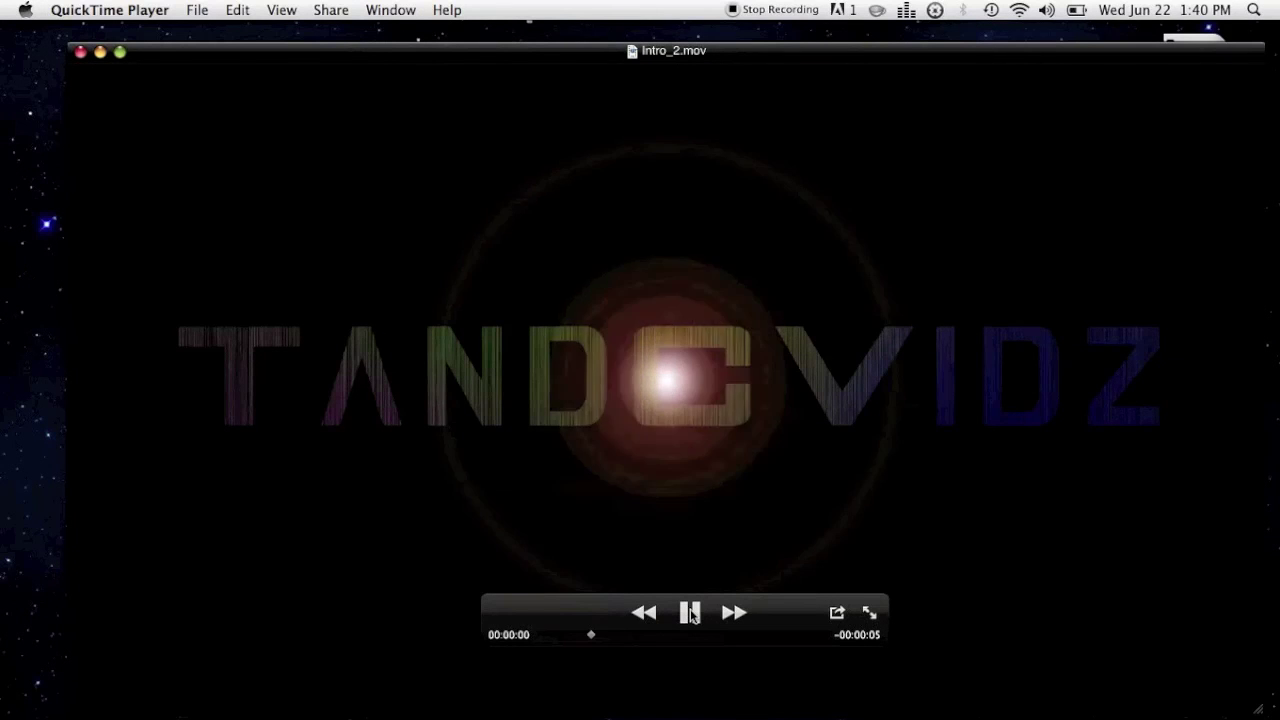